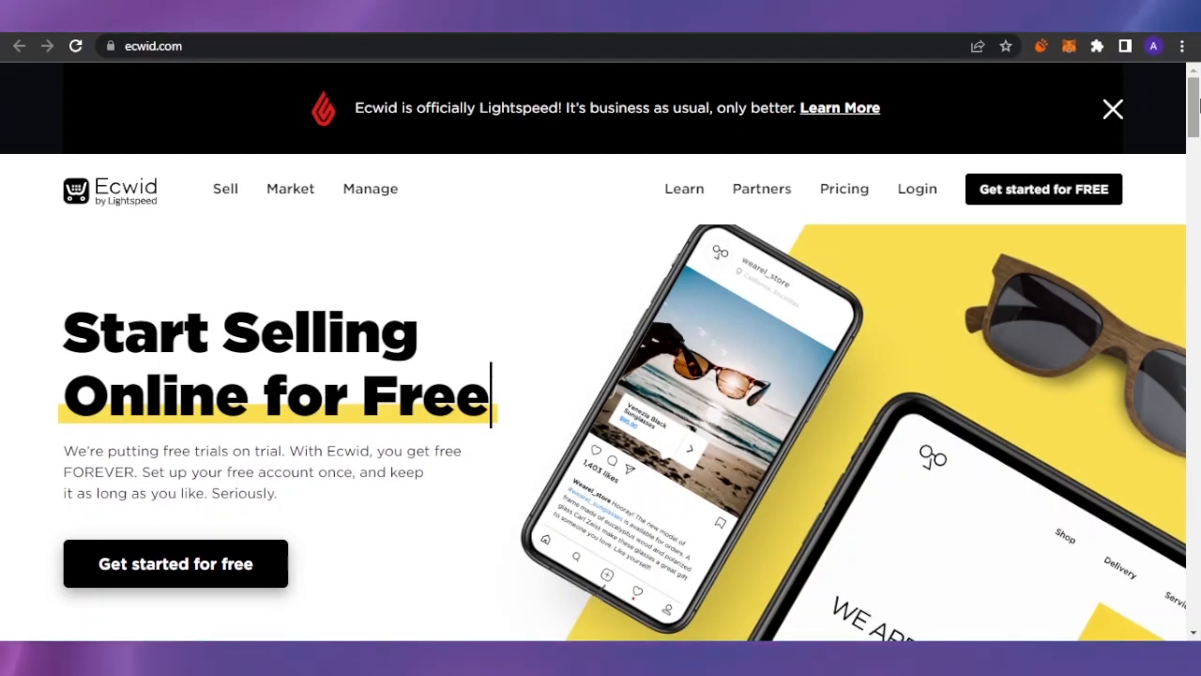
Look through the Ecwid home page, including the Sell anywhere and Lightspeed Payments sections
{"action": "scroll", "coordinate": [492, 282], "scroll_direction": "down", "scroll_amount": 10}
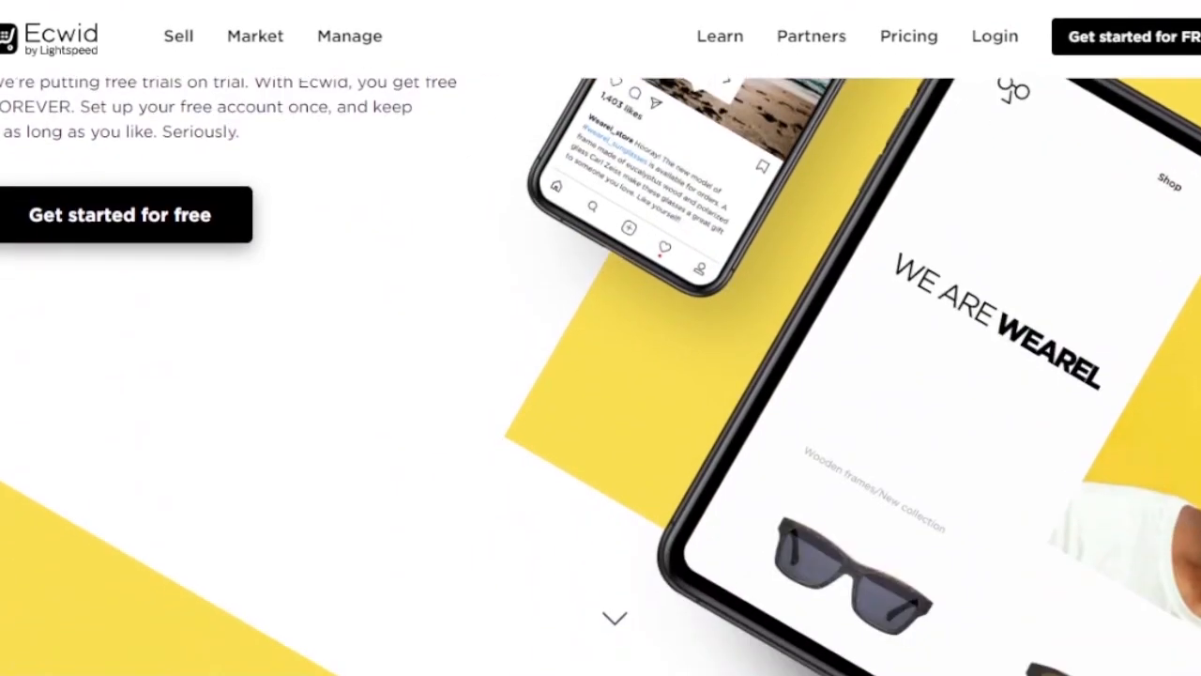
{"action": "scroll", "coordinate": [601, 338], "scroll_direction": "up", "scroll_amount": 12}
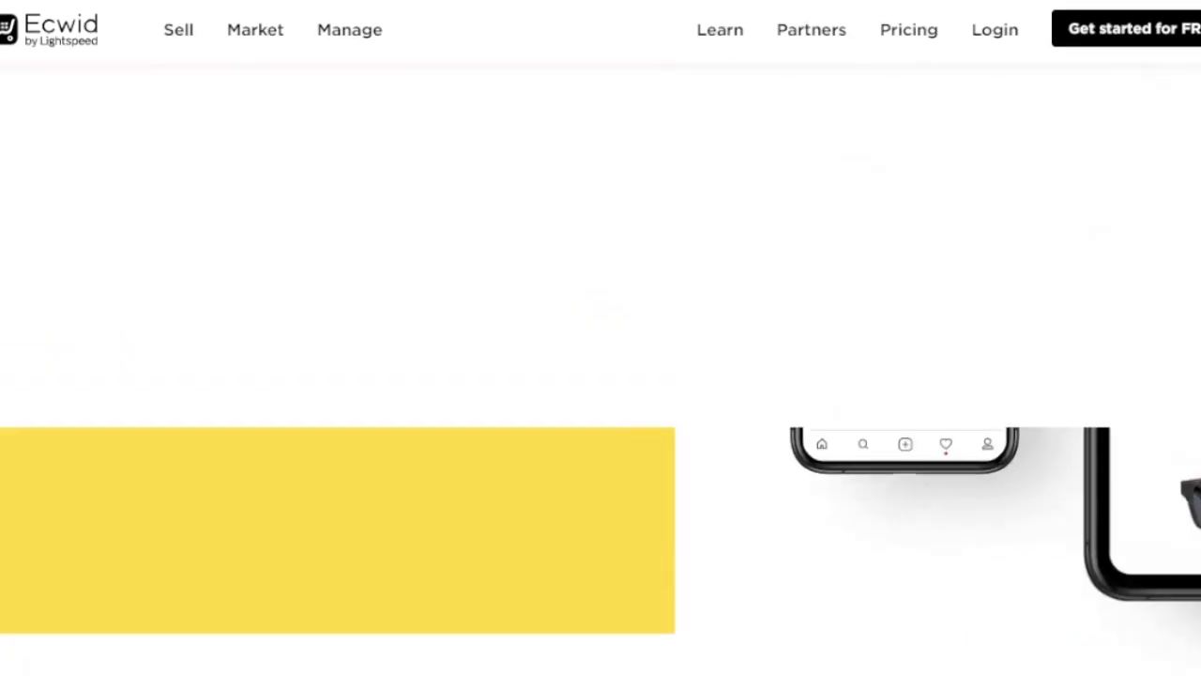
{"action": "scroll", "coordinate": [601, 338], "scroll_direction": "down", "scroll_amount": 1}
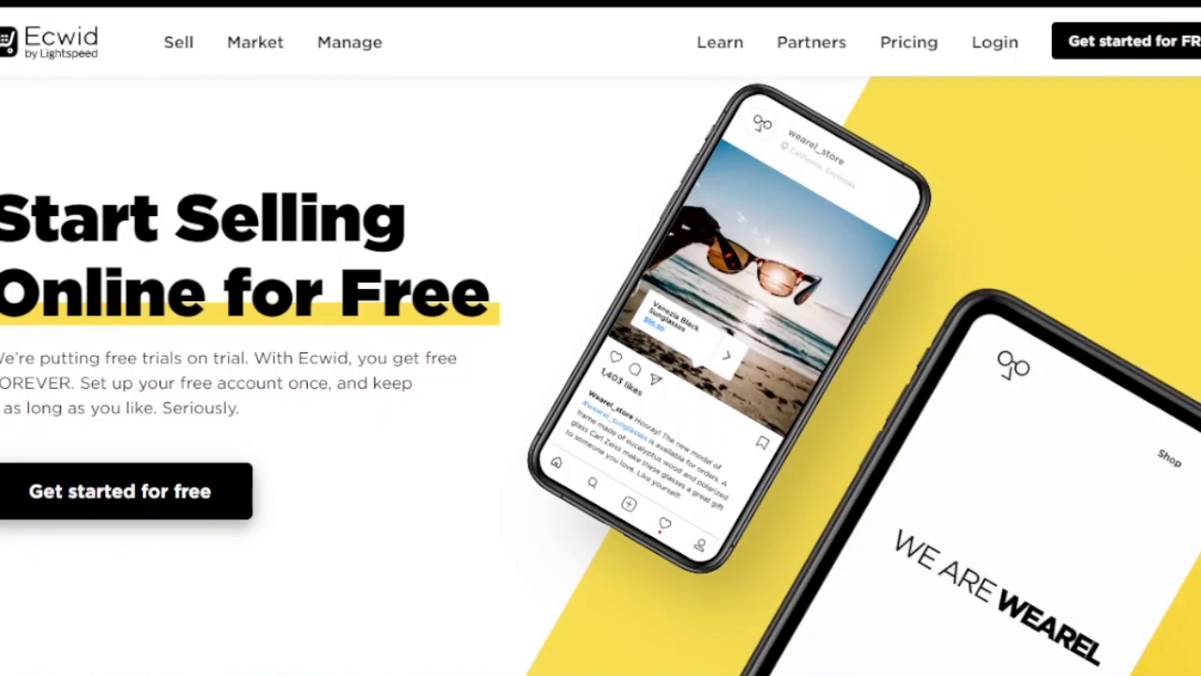
{"action": "scroll", "coordinate": [601, 366], "scroll_direction": "down", "scroll_amount": 14}
{"action": "scroll", "coordinate": [601, 366], "scroll_direction": "up", "scroll_amount": 4}
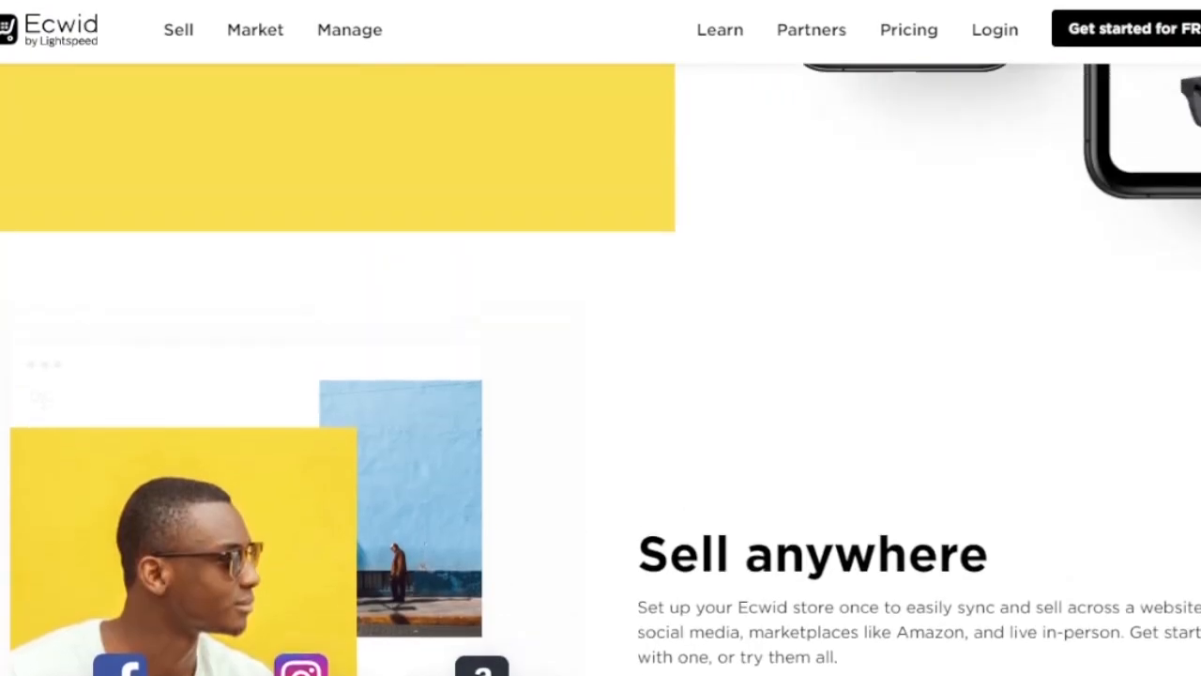
{"action": "scroll", "coordinate": [600, 366], "scroll_direction": "up", "scroll_amount": 5}
{"action": "scroll", "coordinate": [601, 366], "scroll_direction": "down", "scroll_amount": 3}
{"action": "scroll", "coordinate": [601, 366], "scroll_direction": "up", "scroll_amount": 3}
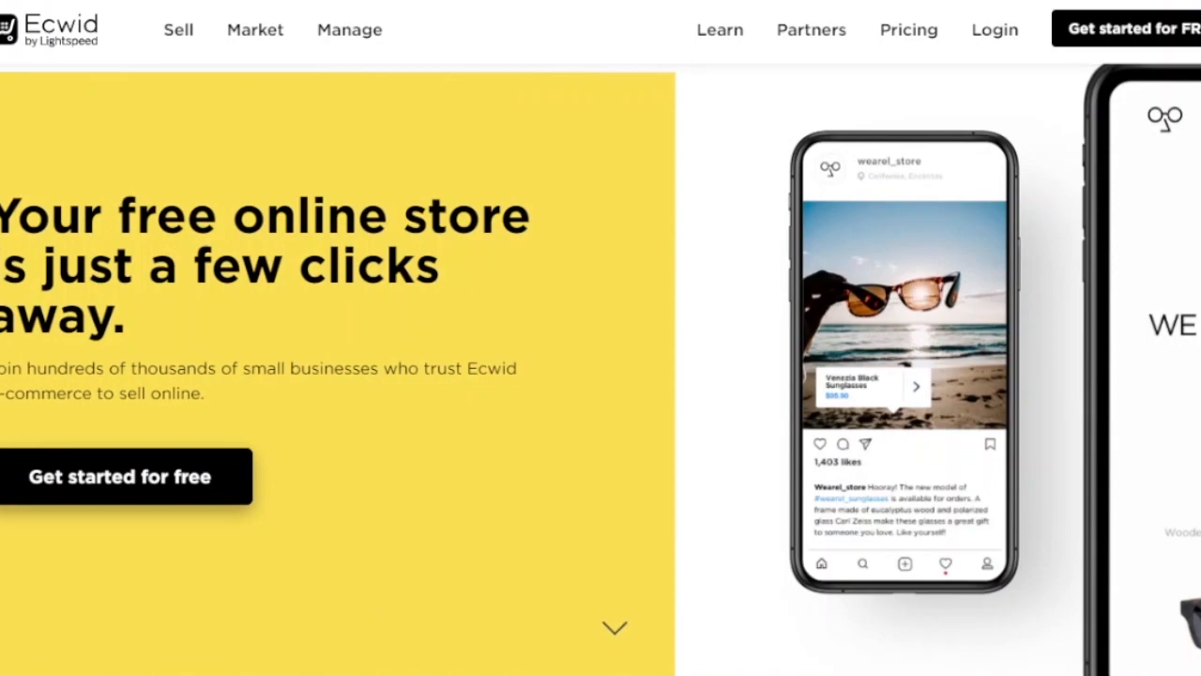
{"action": "scroll", "coordinate": [601, 366], "scroll_direction": "down", "scroll_amount": 5}
{"action": "scroll", "coordinate": [601, 366], "scroll_direction": "down", "scroll_amount": 5}
{"action": "scroll", "coordinate": [601, 366], "scroll_direction": "down", "scroll_amount": 5}
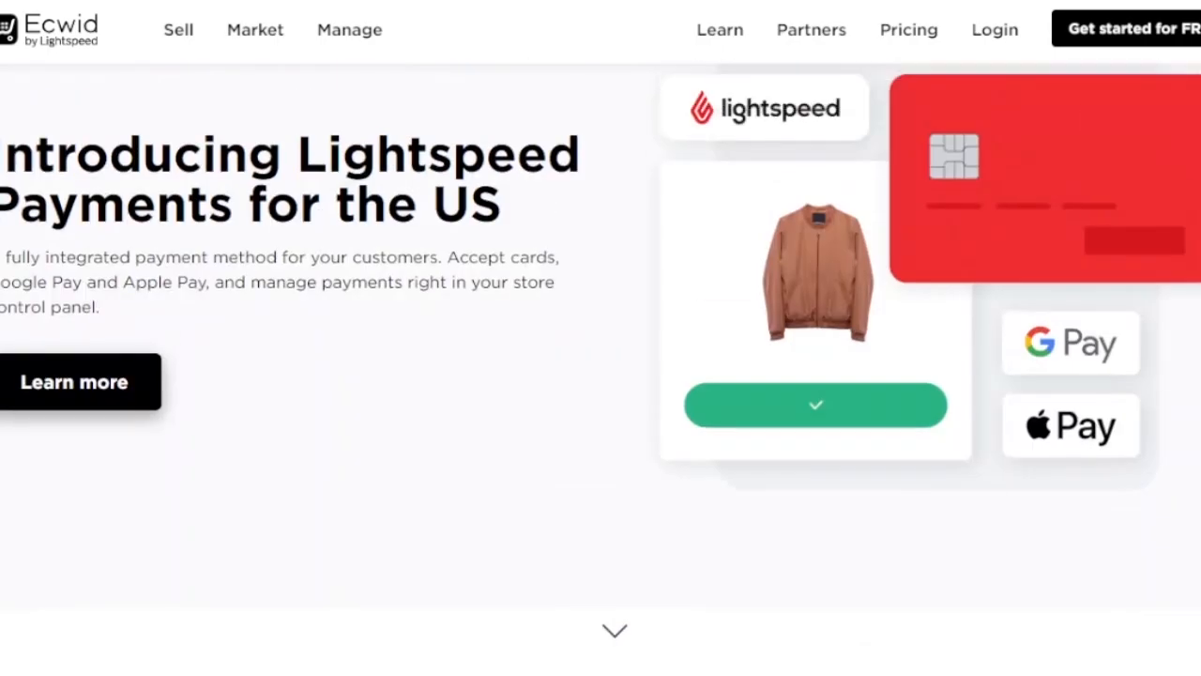
{"action": "scroll", "coordinate": [600, 366], "scroll_direction": "down", "scroll_amount": 4}
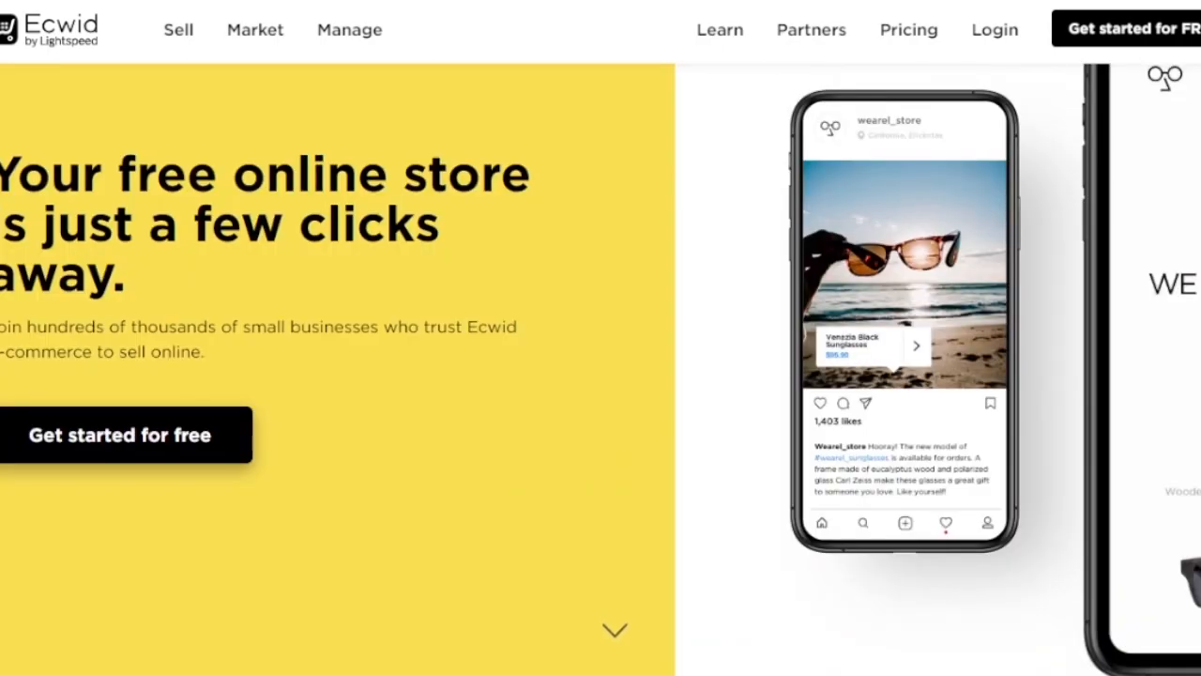
{"action": "scroll", "coordinate": [601, 366], "scroll_direction": "up", "scroll_amount": 3}
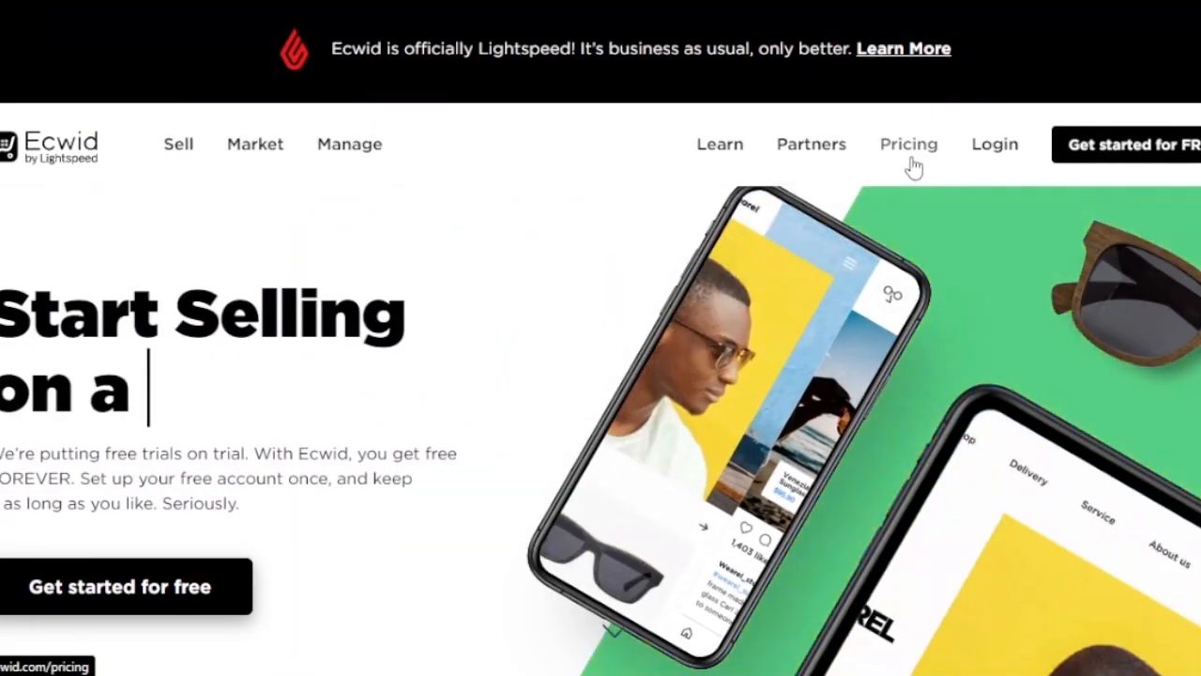
Open the Pricing page separately and compare the Free, Venture, Business and Unlimited plans' prices and features
{"action": "right_click", "coordinate": [908, 156]}
{"action": "left_click", "coordinate": [959, 179]}
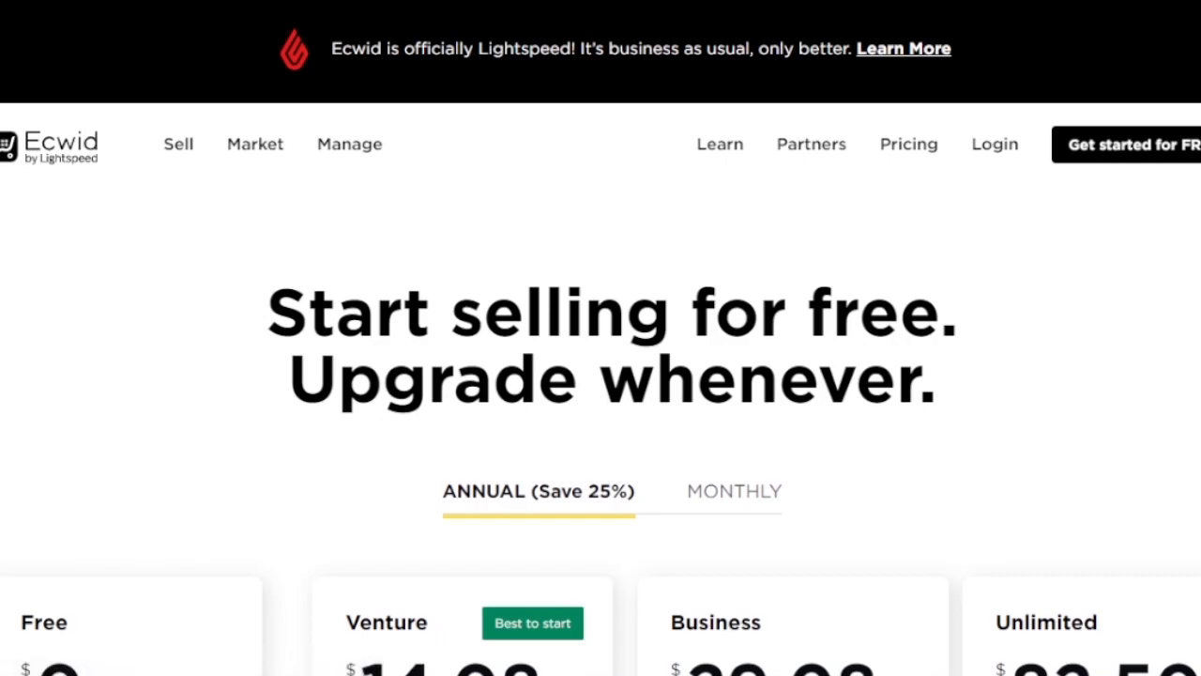
{"action": "scroll", "coordinate": [601, 375], "scroll_direction": "down", "scroll_amount": 5}
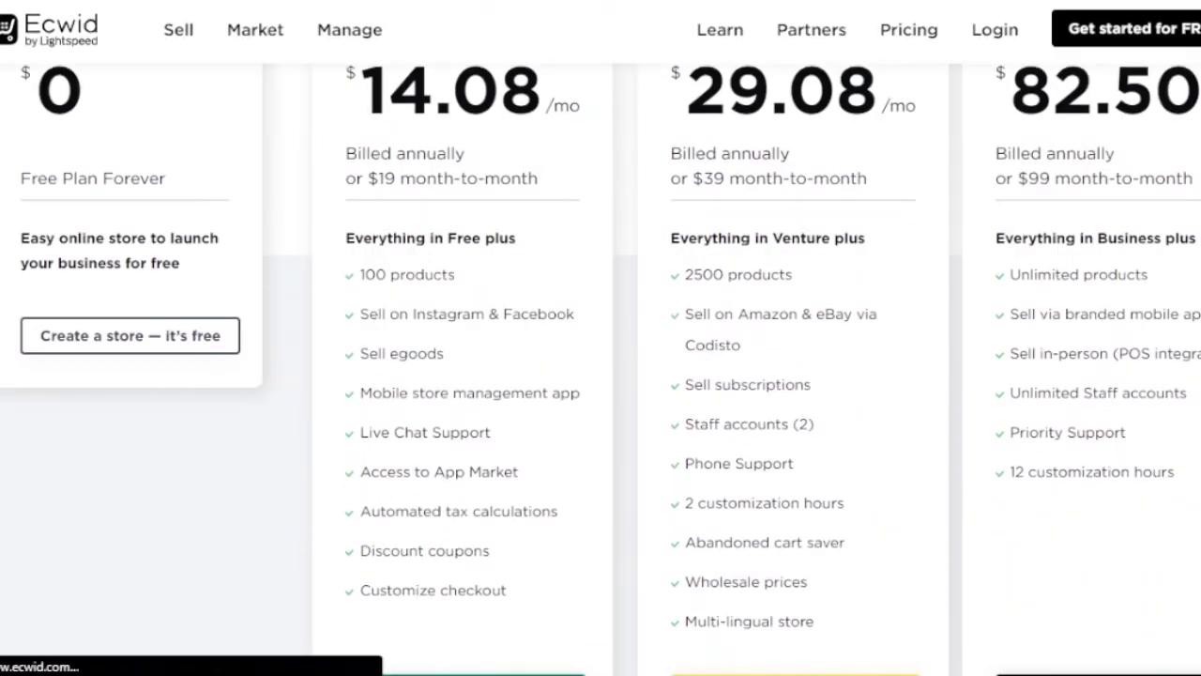
{"action": "scroll", "coordinate": [601, 375], "scroll_direction": "up", "scroll_amount": 2}
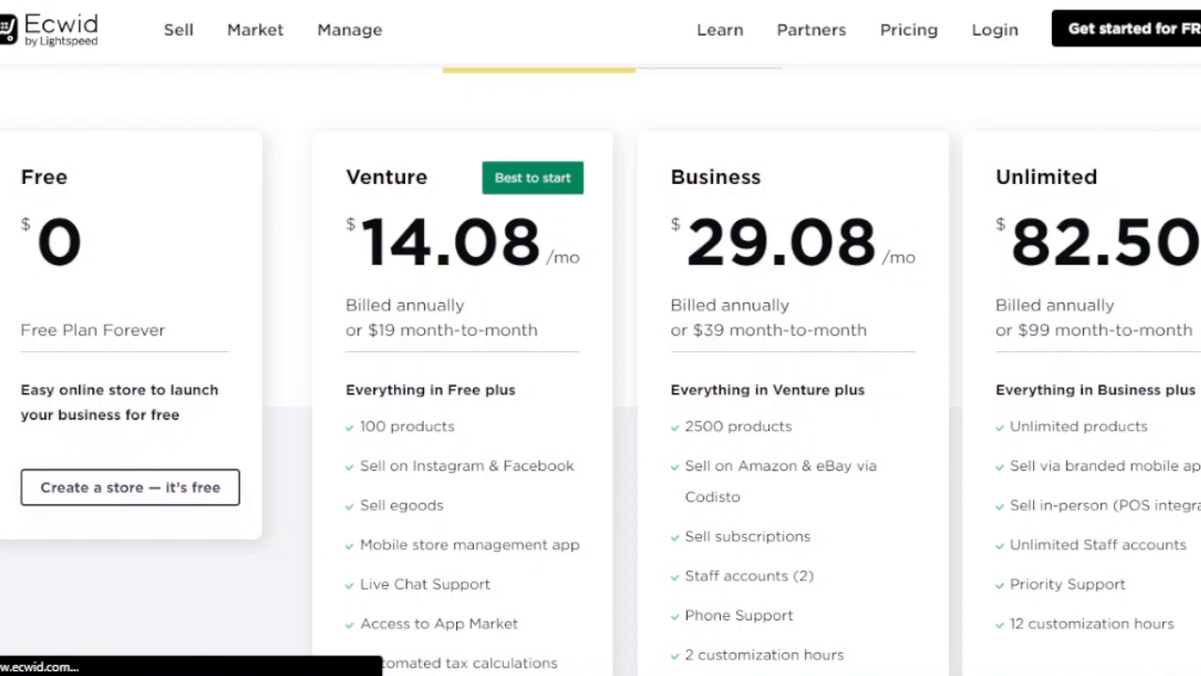
{"action": "scroll", "coordinate": [601, 375], "scroll_direction": "down", "scroll_amount": 1}
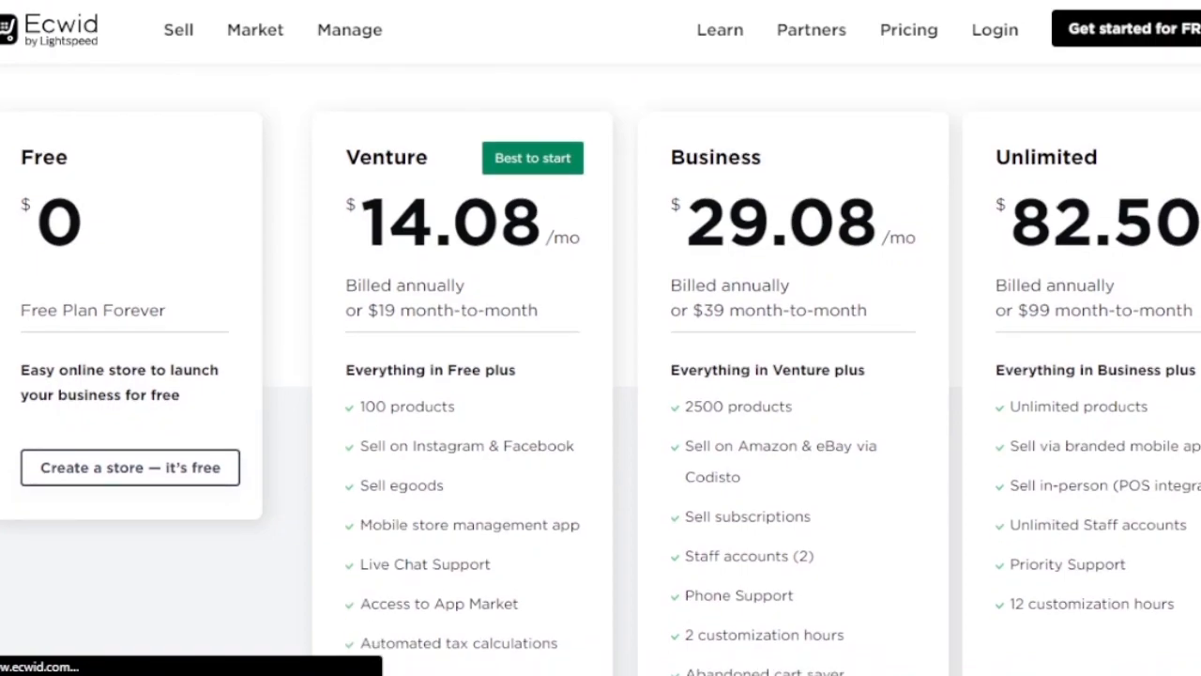
{"action": "scroll", "coordinate": [600, 376], "scroll_direction": "down", "scroll_amount": 2}
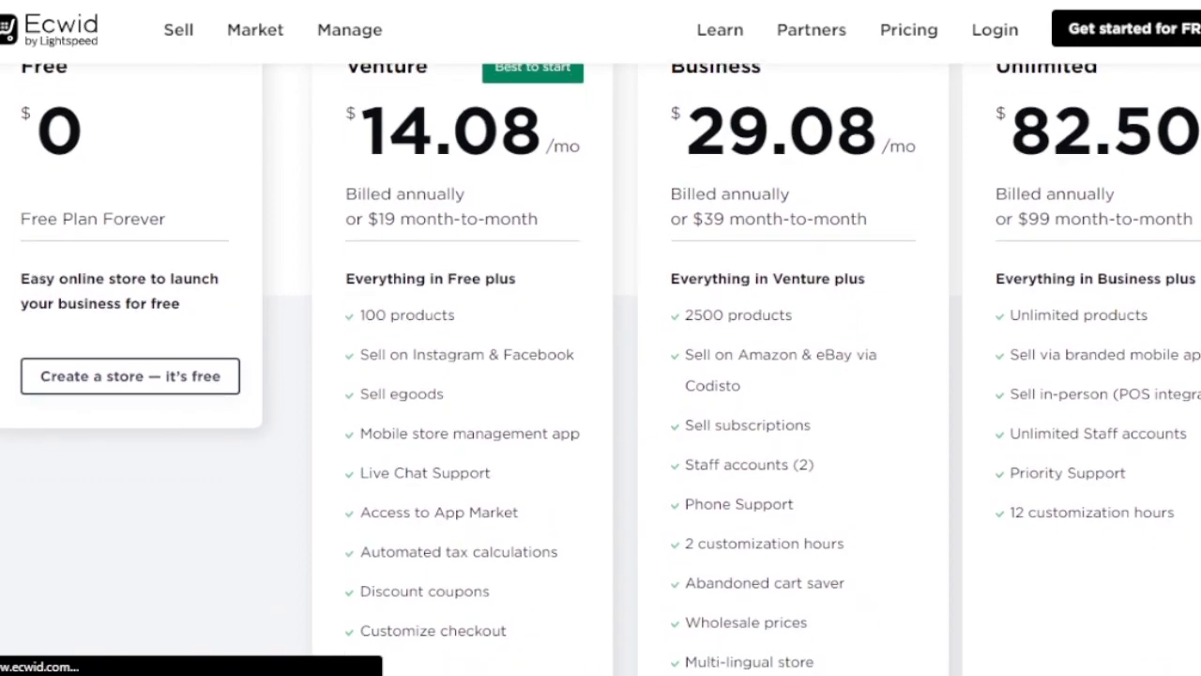
{"action": "scroll", "coordinate": [601, 375], "scroll_direction": "down", "scroll_amount": 3}
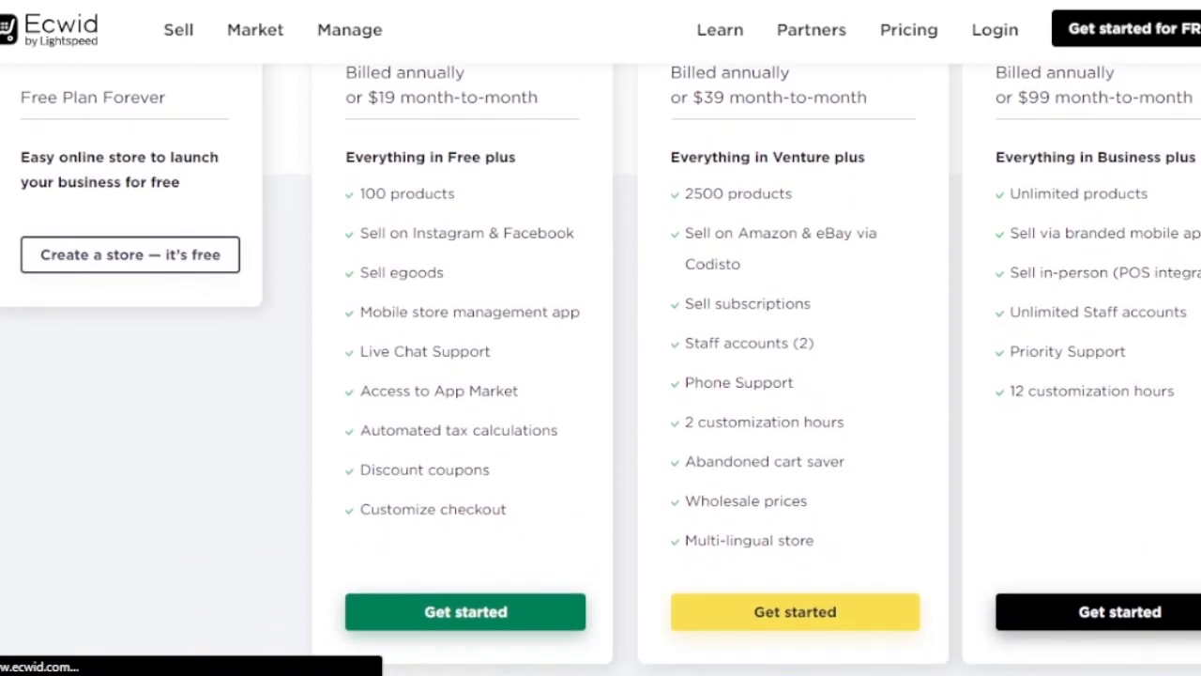
{"action": "scroll", "coordinate": [601, 375], "scroll_direction": "up", "scroll_amount": 4}
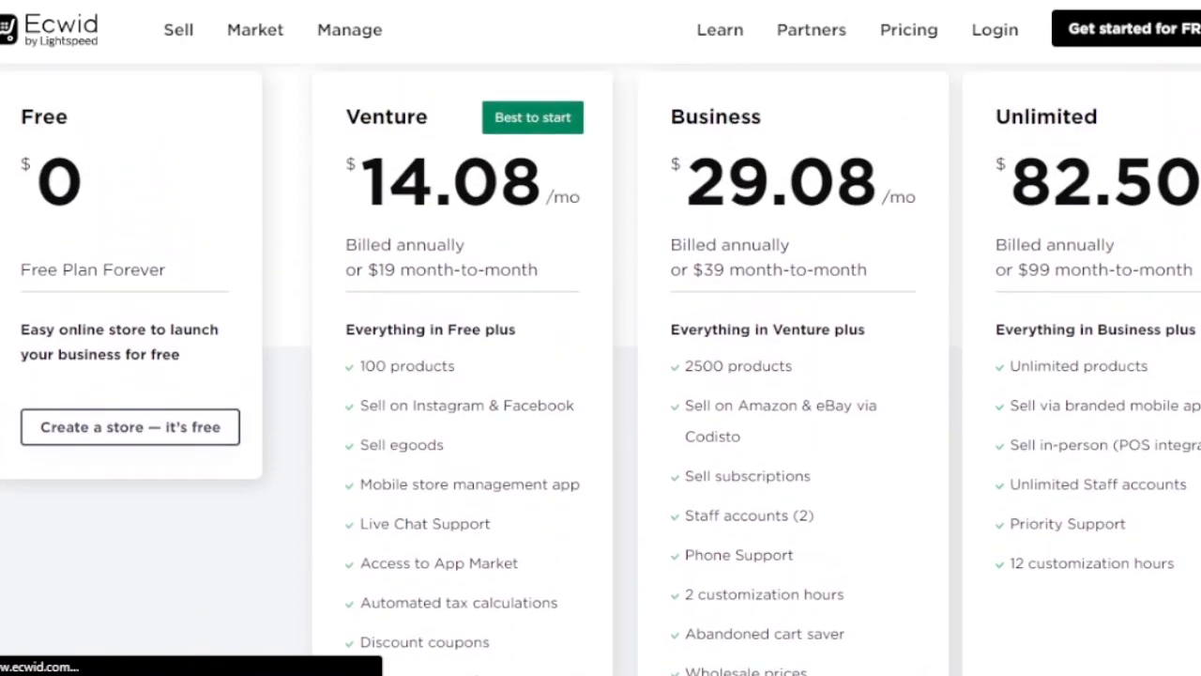
{"action": "scroll", "coordinate": [601, 375], "scroll_direction": "down", "scroll_amount": 4}
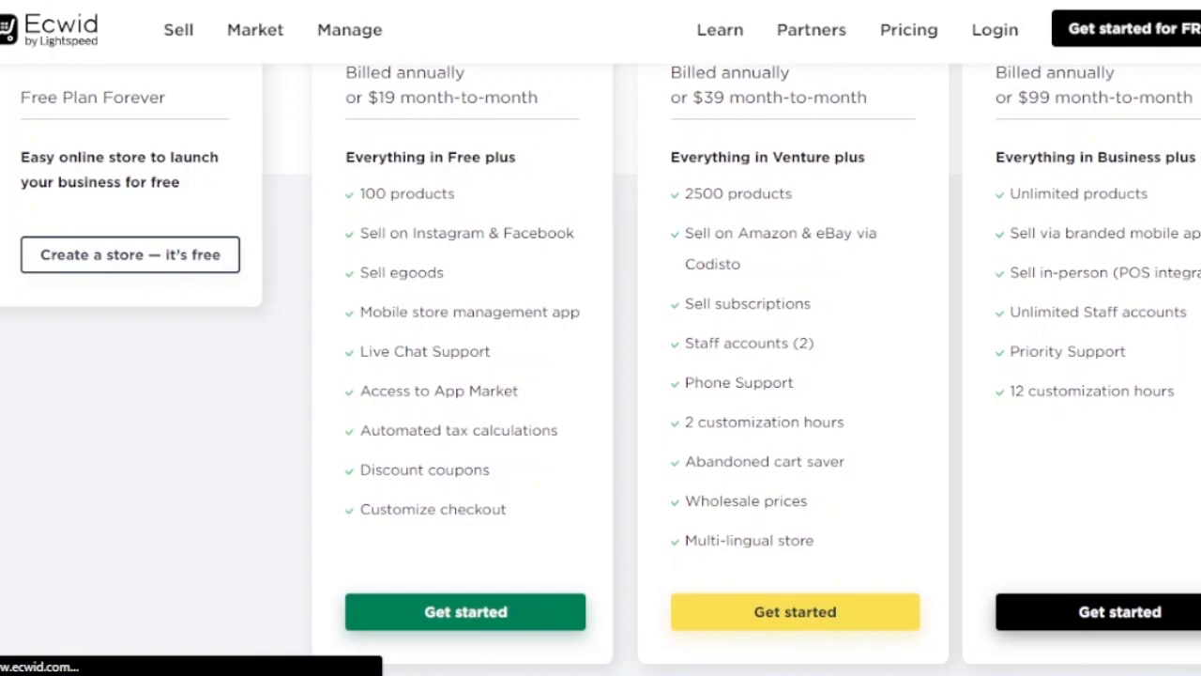
{"action": "scroll", "coordinate": [601, 376], "scroll_direction": "up", "scroll_amount": 8}
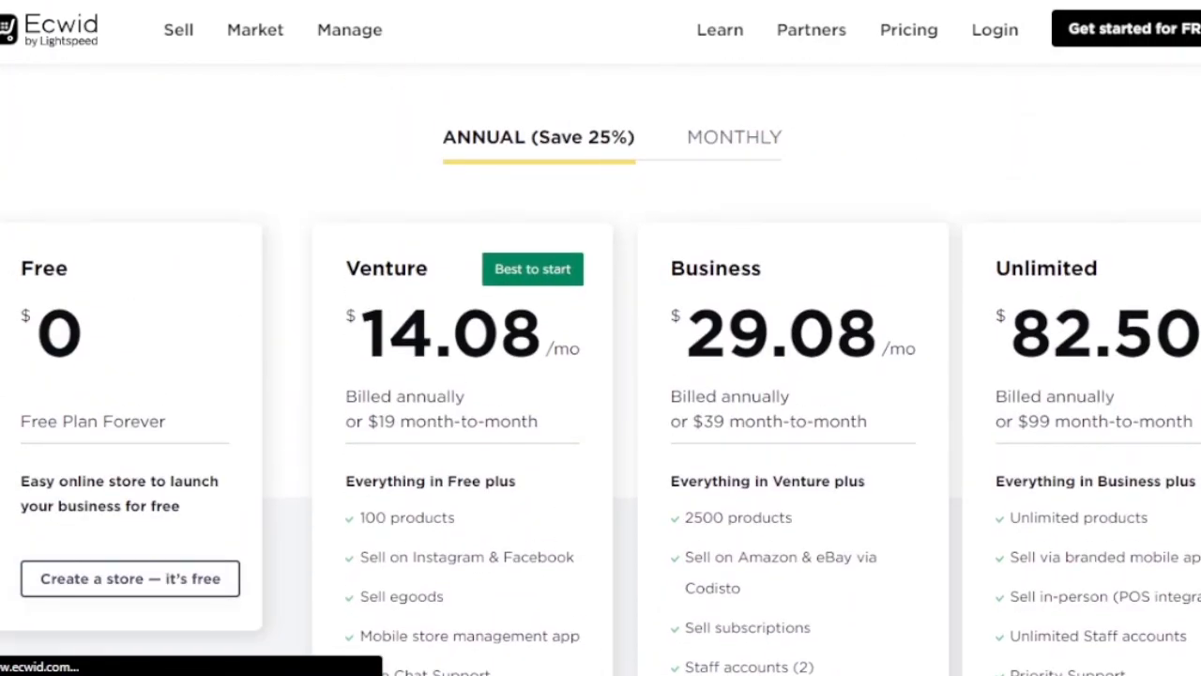
{"action": "scroll", "coordinate": [601, 394], "scroll_direction": "down", "scroll_amount": 5}
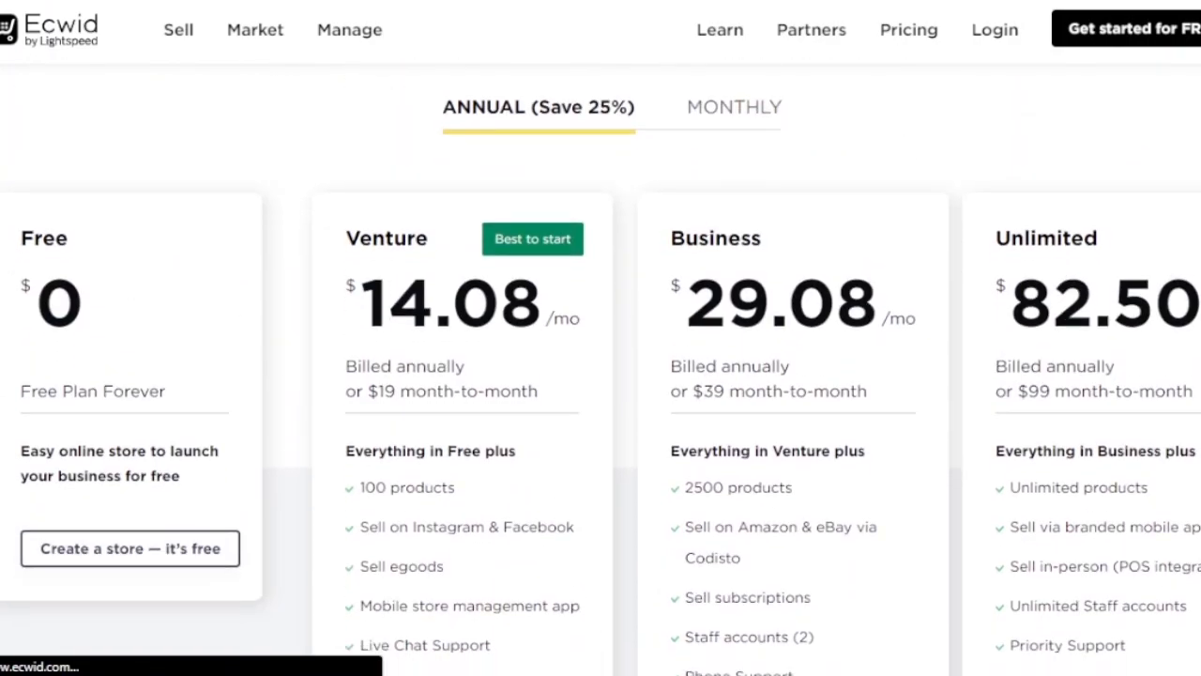
{"action": "scroll", "coordinate": [600, 375], "scroll_direction": "down", "scroll_amount": 15}
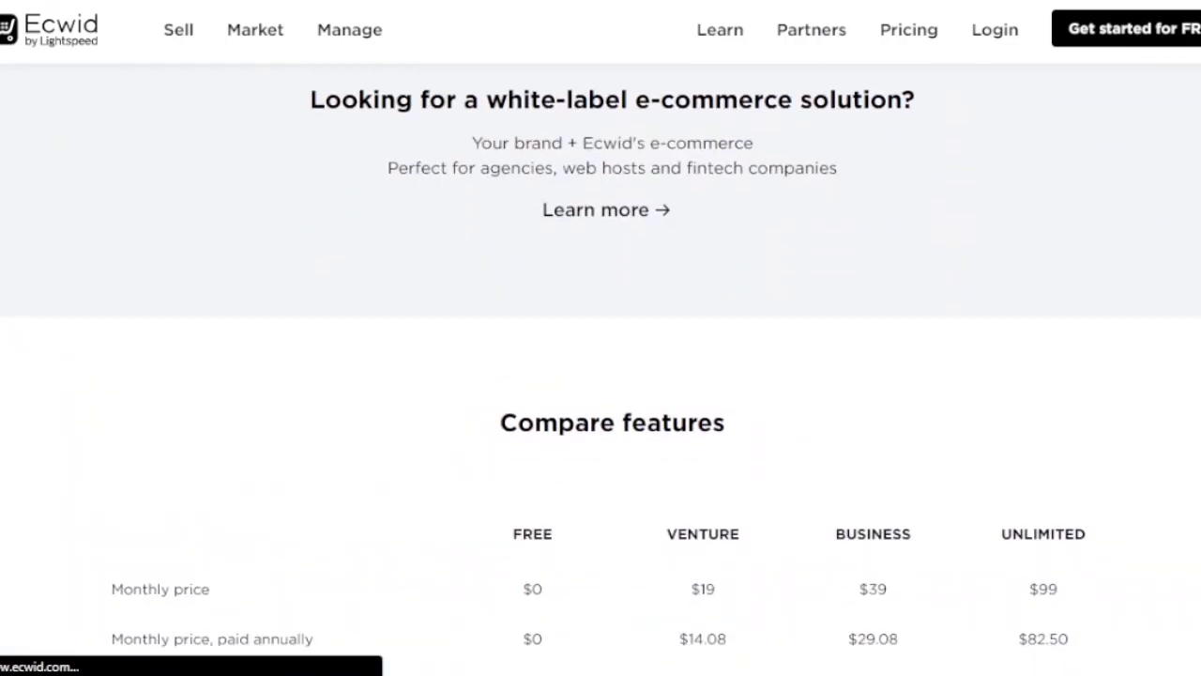
{"action": "scroll", "coordinate": [600, 376], "scroll_direction": "up", "scroll_amount": 20}
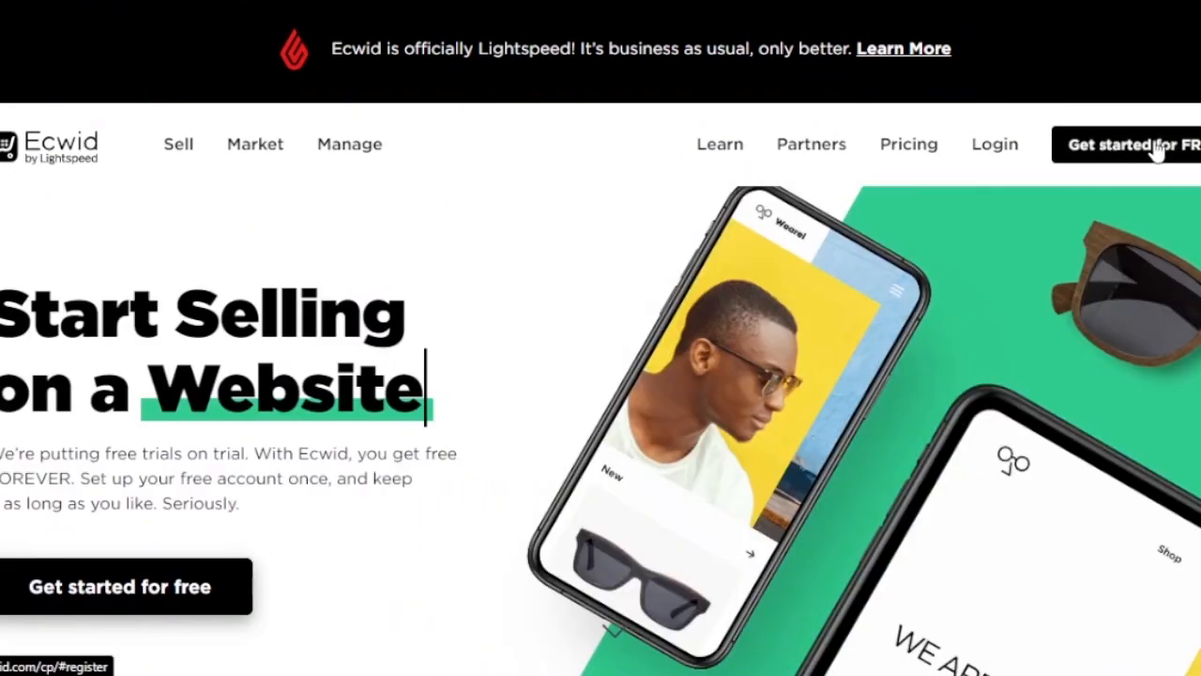
Start registering a free Ecwid account from the home page
{"action": "left_click", "coordinate": [1122, 147]}
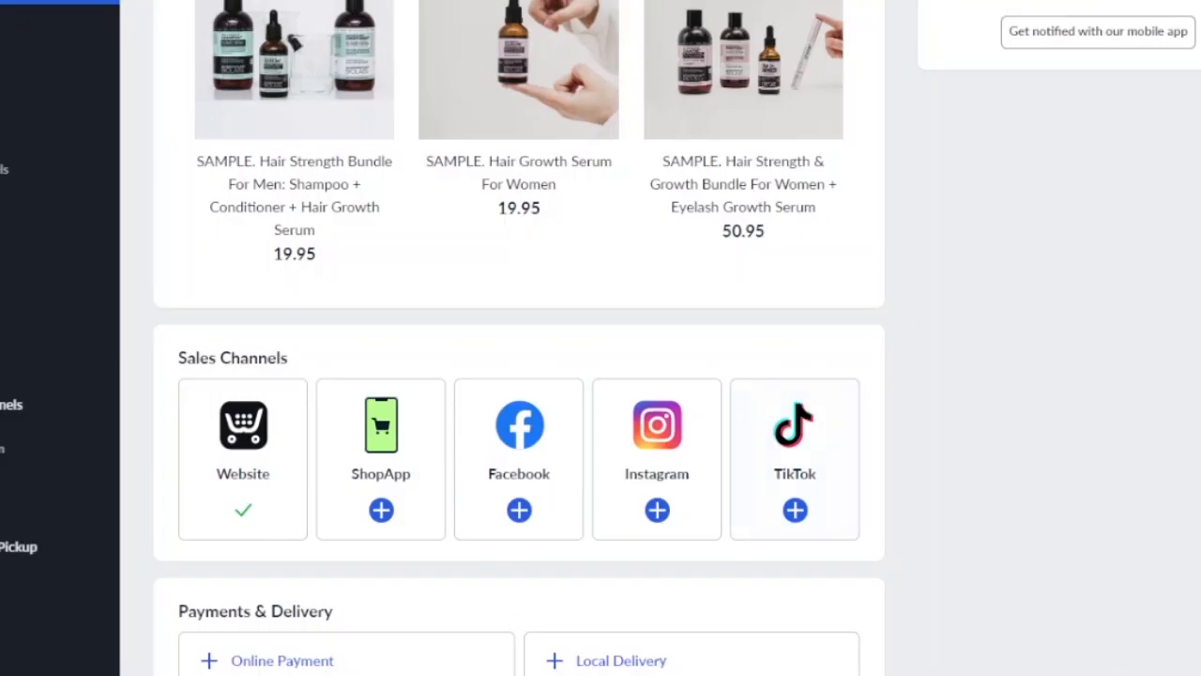
Examine the store dashboard's website preview and sales channels, plus its store management, sales channel and configuration sections
{"action": "scroll", "coordinate": [518, 338], "scroll_direction": "up", "scroll_amount": 6}
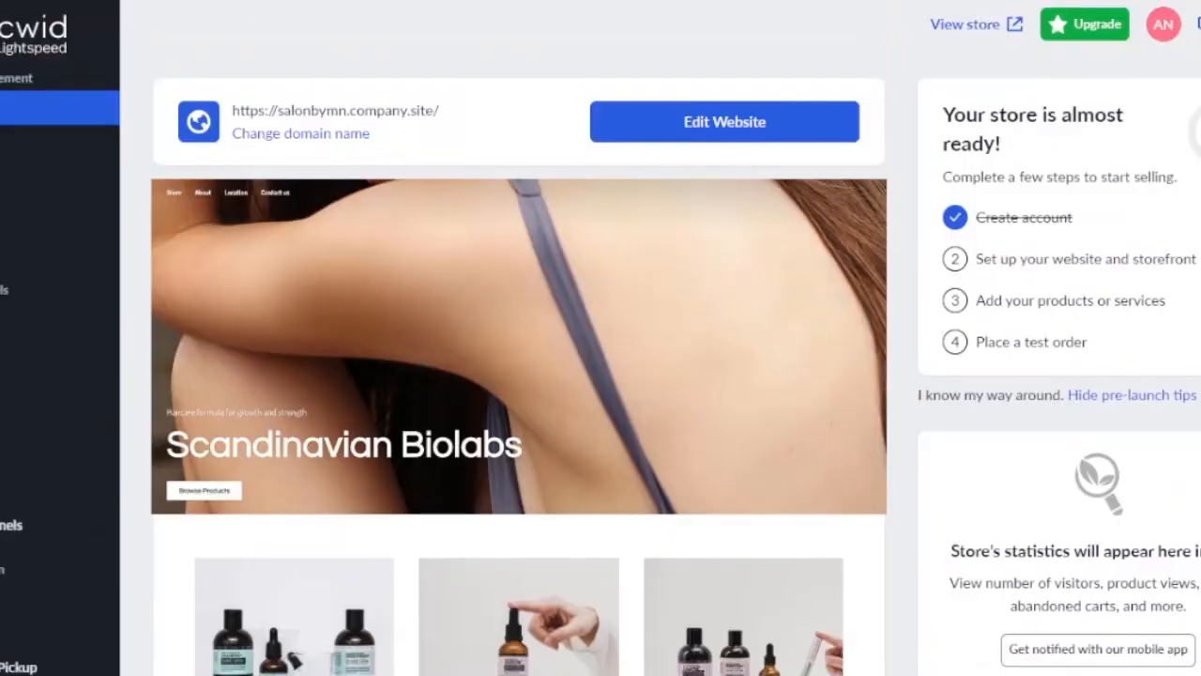
{"action": "mouse_move", "coordinate": [433, 411]}
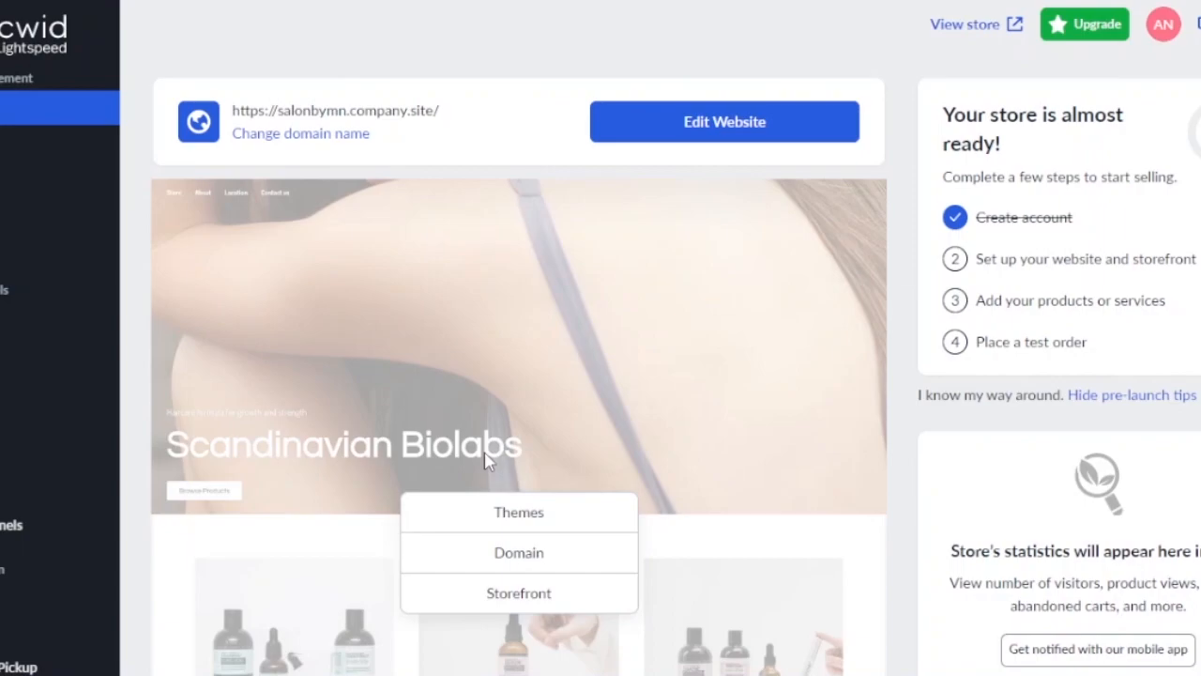
{"action": "scroll", "coordinate": [451, 257], "scroll_direction": "down", "scroll_amount": 5}
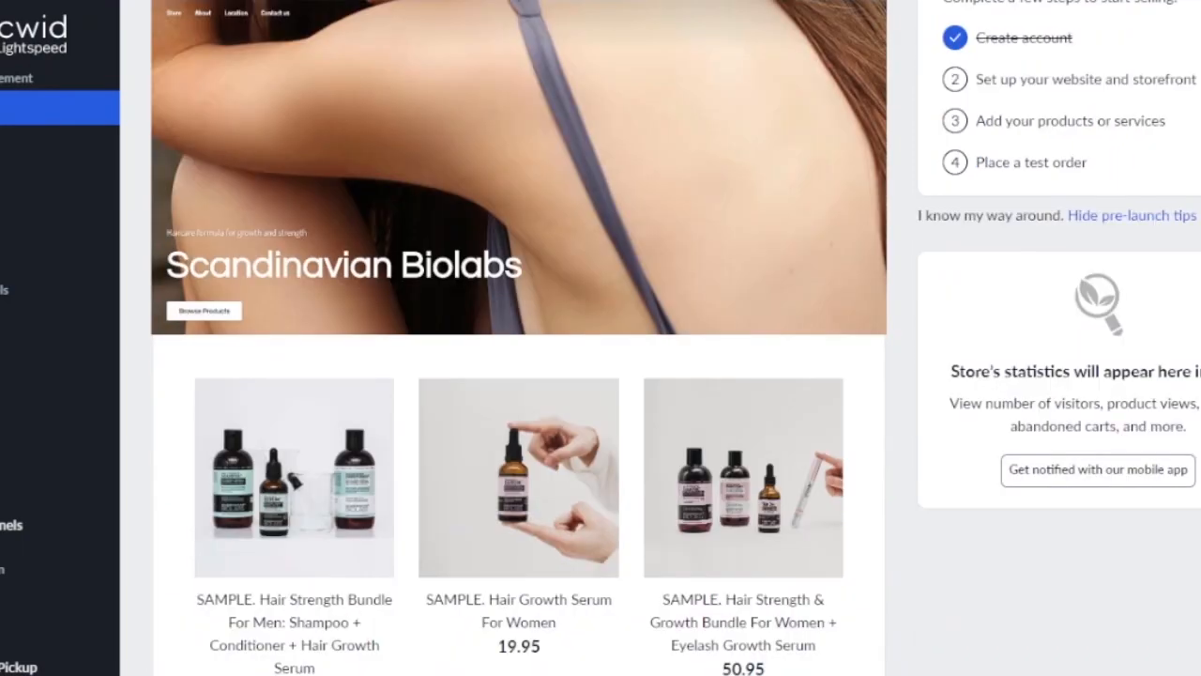
{"action": "scroll", "coordinate": [450, 256], "scroll_direction": "up", "scroll_amount": 5}
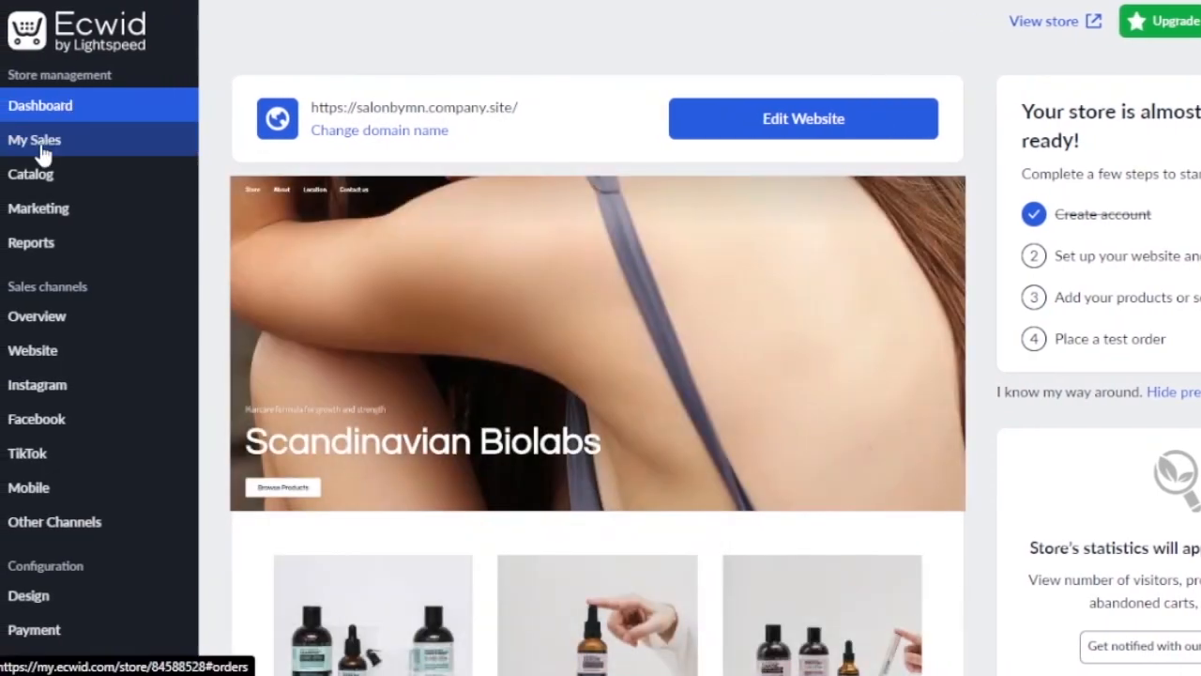
{"action": "mouse_move", "coordinate": [46, 142]}
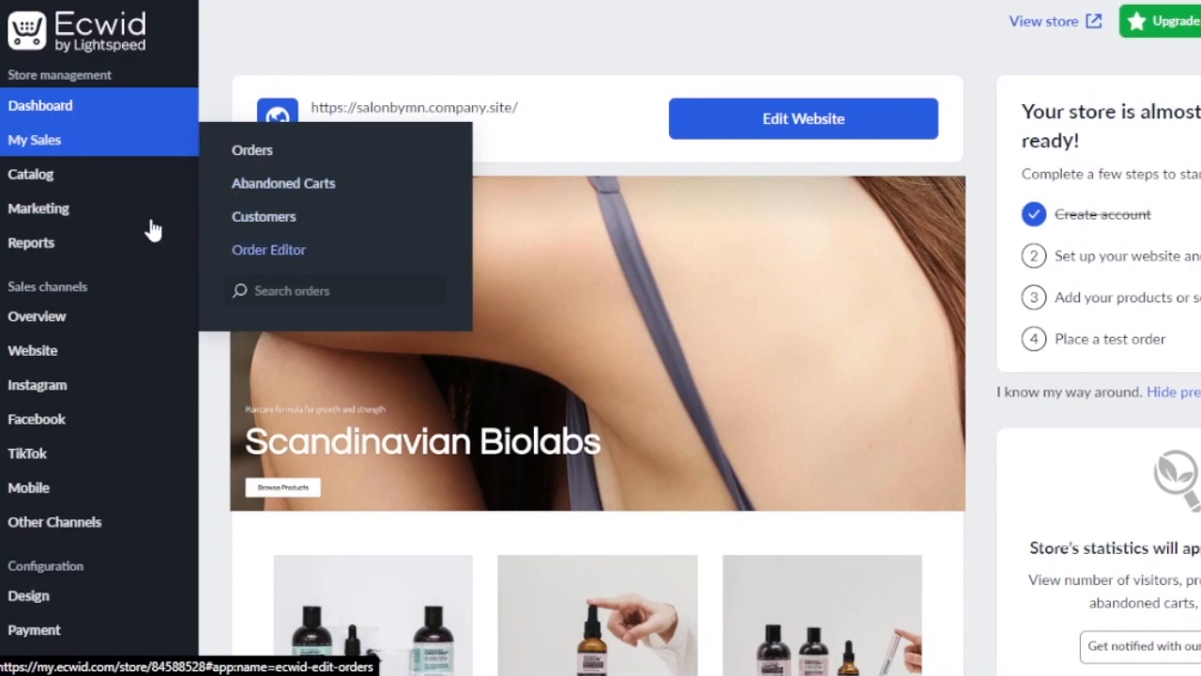
{"action": "mouse_move", "coordinate": [44, 181]}
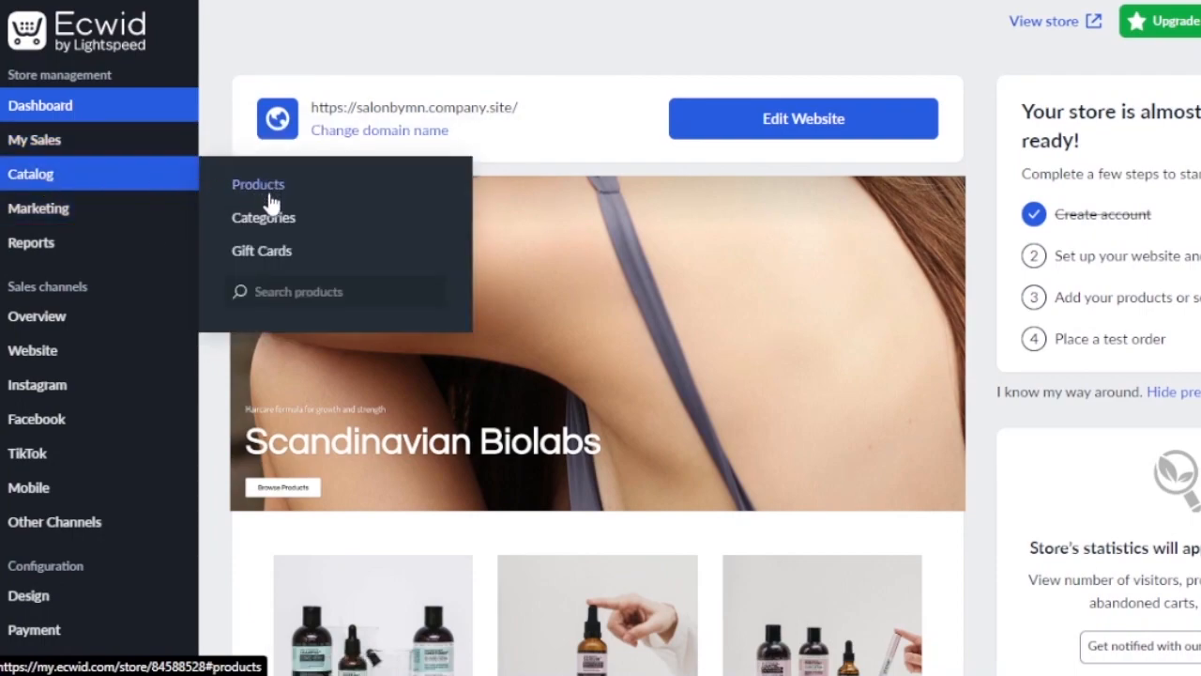
{"action": "mouse_move", "coordinate": [90, 215]}
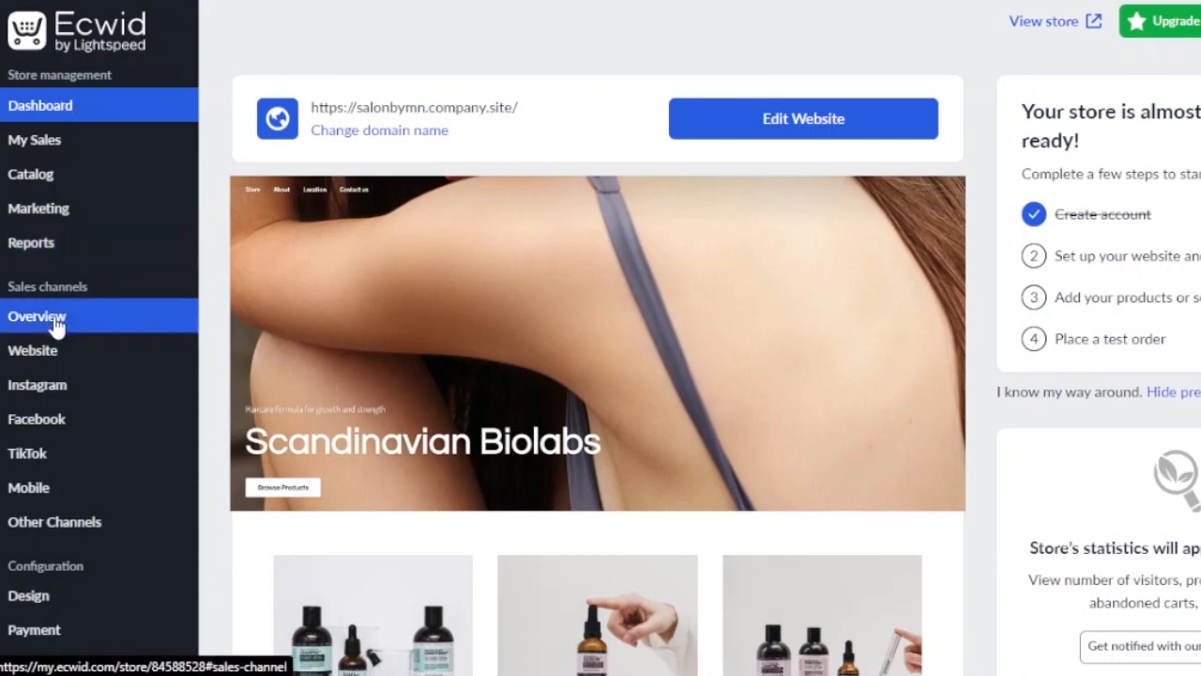
{"action": "mouse_move", "coordinate": [57, 357]}
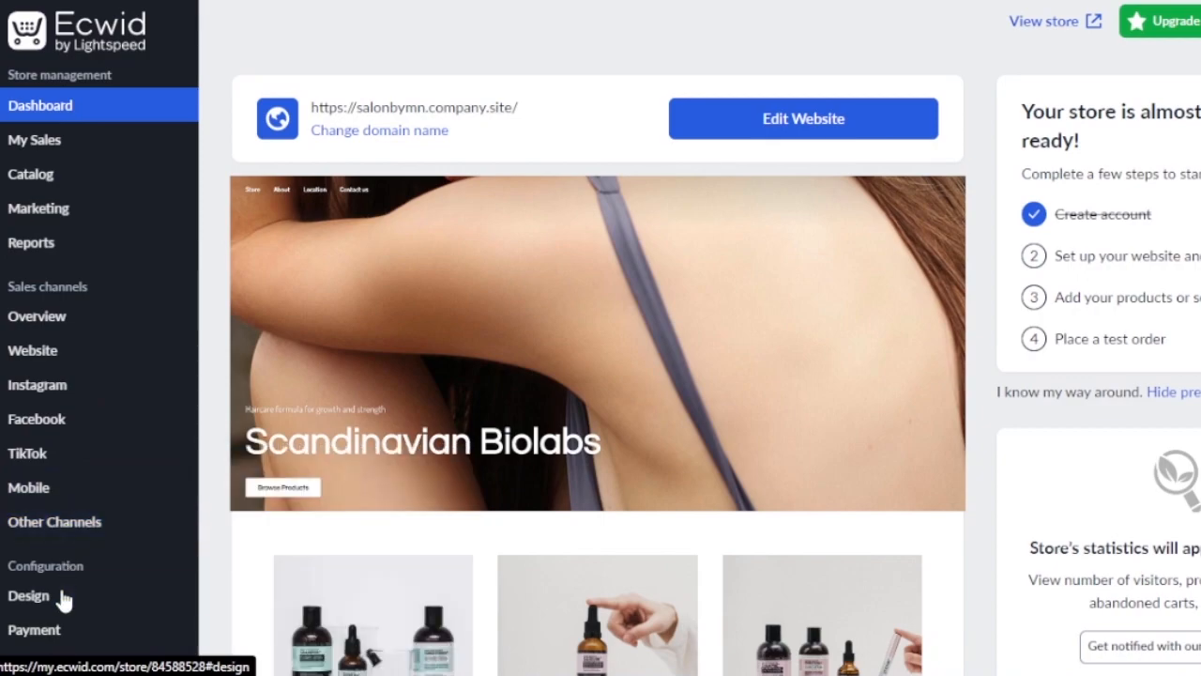
{"action": "mouse_move", "coordinate": [736, 390]}
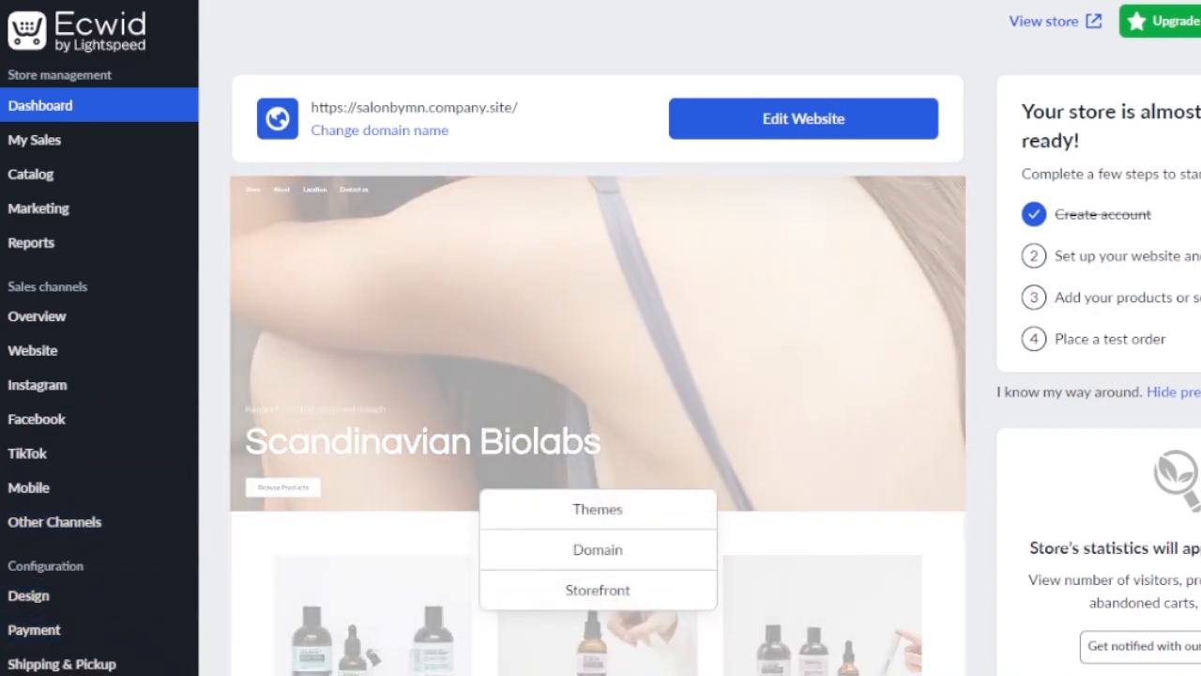
{"action": "scroll", "coordinate": [111, 561], "scroll_direction": "down", "scroll_amount": 2}
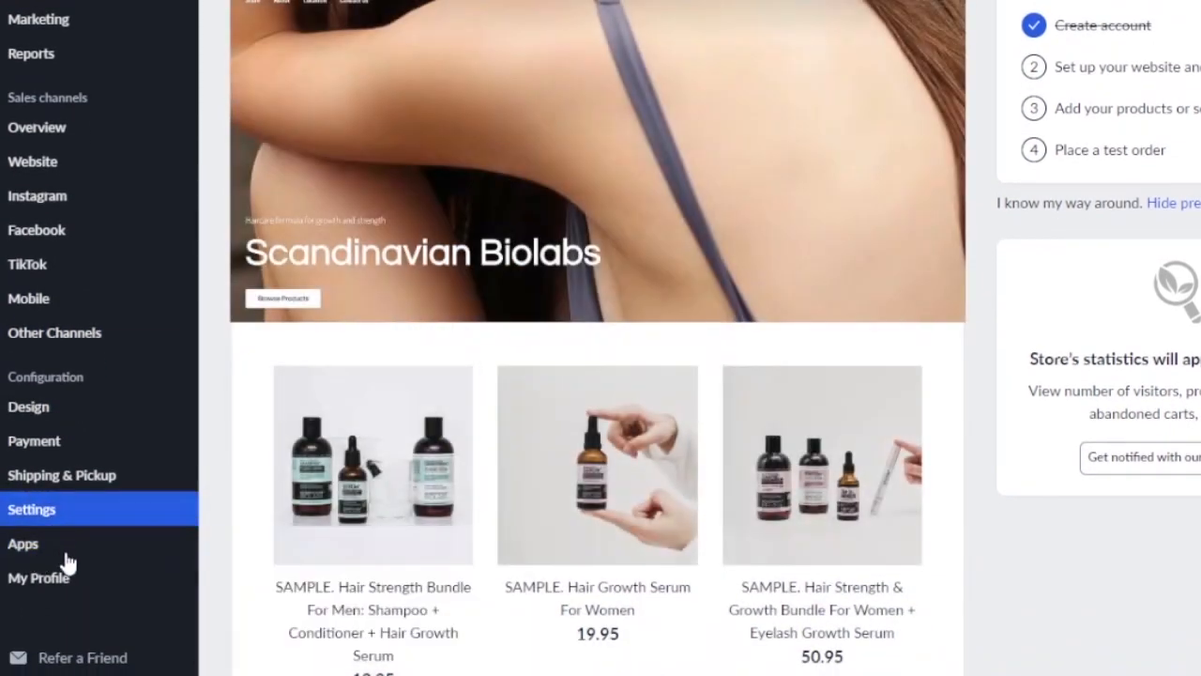
{"action": "mouse_move", "coordinate": [77, 582]}
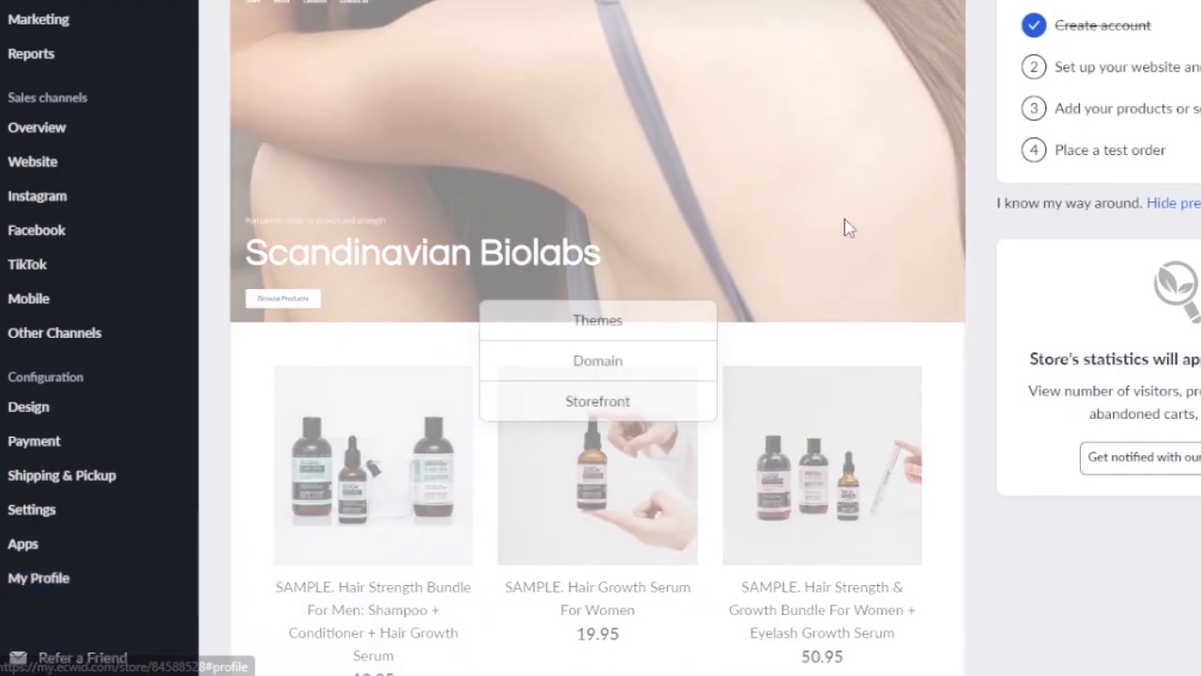
{"action": "scroll", "coordinate": [601, 338], "scroll_direction": "up", "scroll_amount": 1}
{"action": "scroll", "coordinate": [726, 198], "scroll_direction": "up", "scroll_amount": 1}
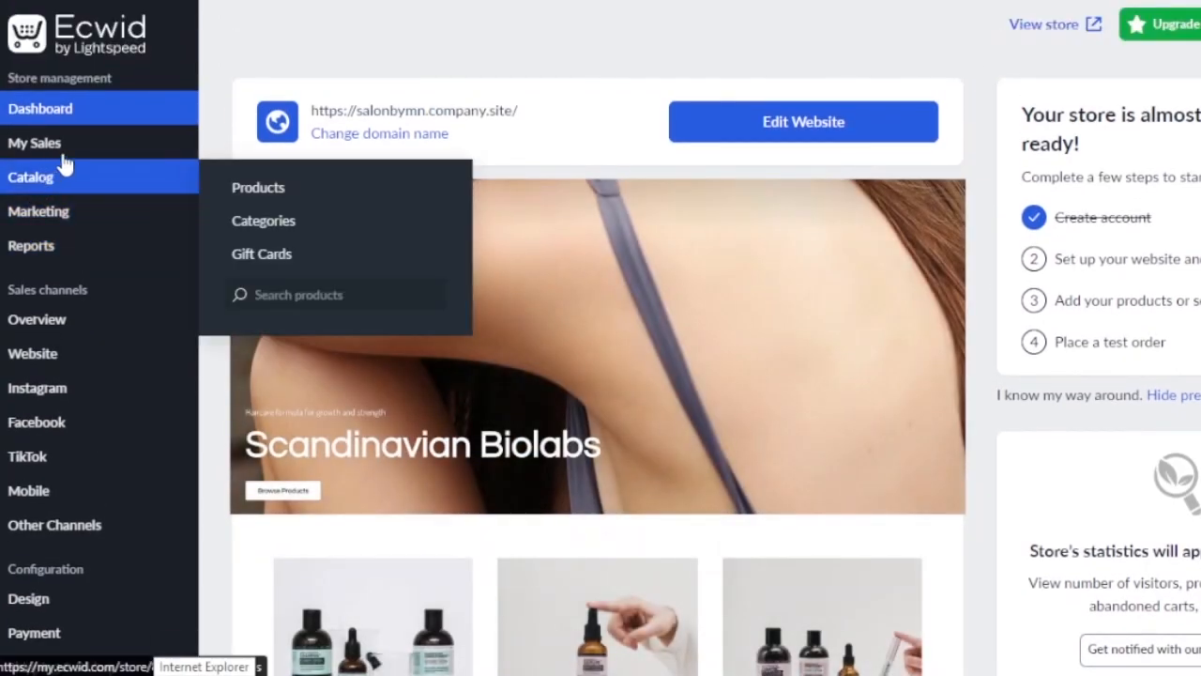
{"action": "mouse_move", "coordinate": [83, 153]}
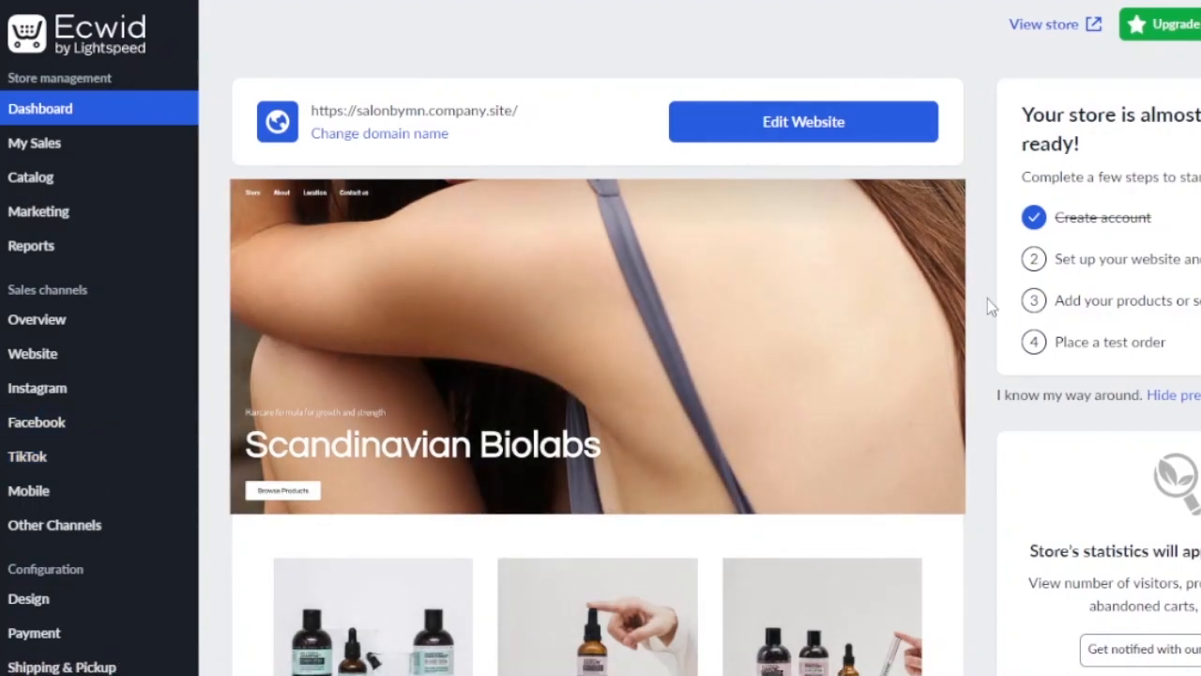
{"action": "mouse_move", "coordinate": [601, 394]}
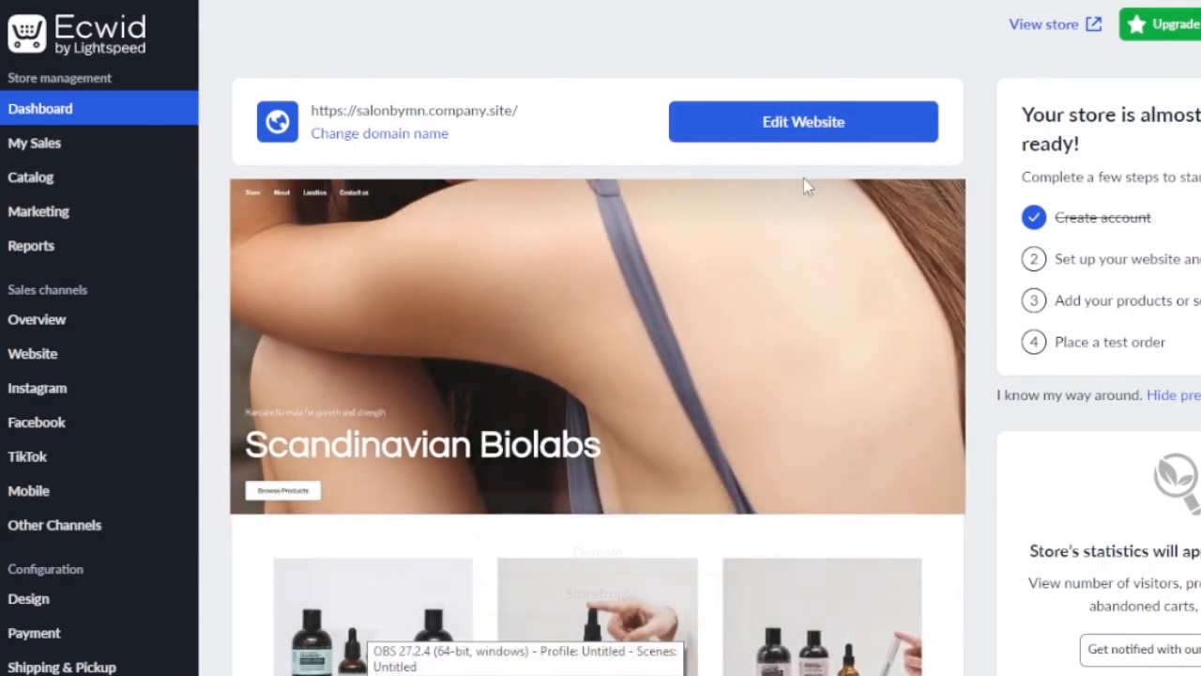
Open the website for editing and look through the design themes, including the Health & Beauty category, without applying one
{"action": "left_click", "coordinate": [775, 127]}
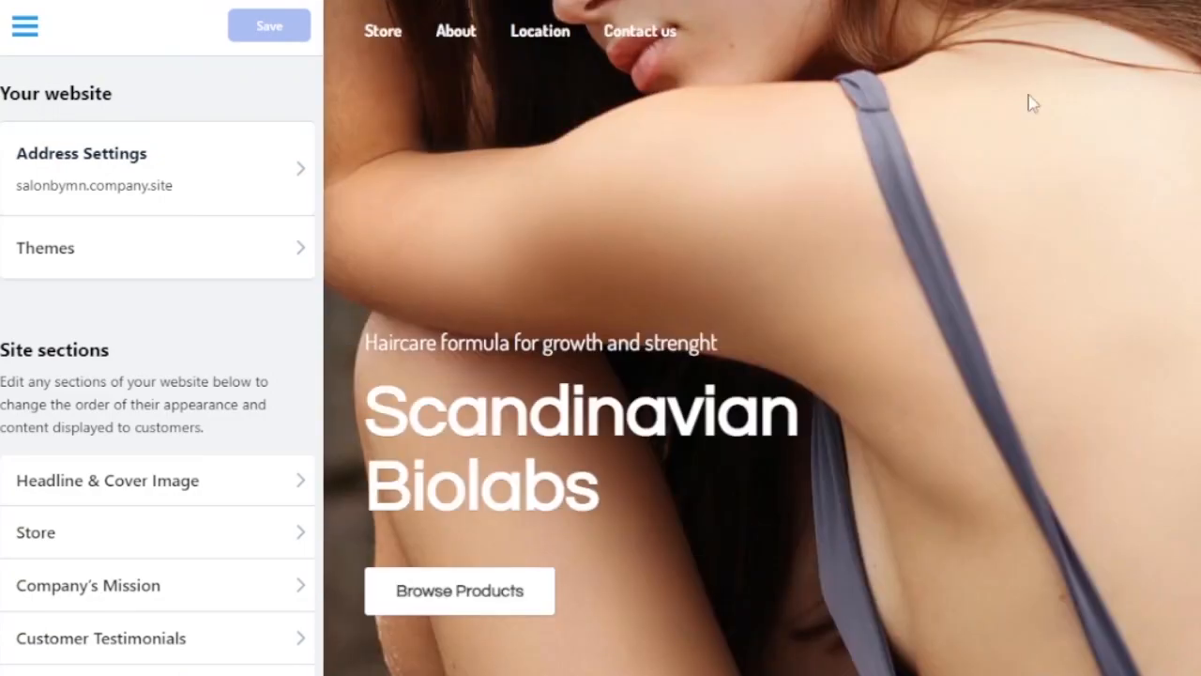
{"action": "left_click", "coordinate": [301, 256]}
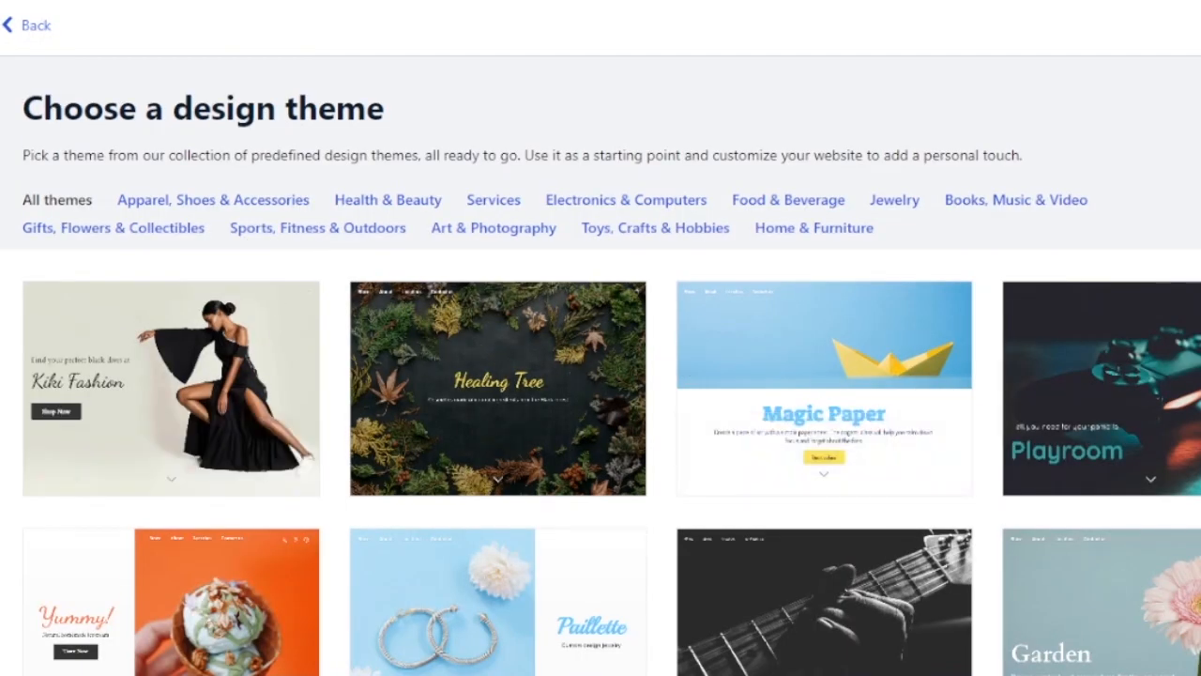
{"action": "scroll", "coordinate": [601, 375], "scroll_direction": "down", "scroll_amount": 1}
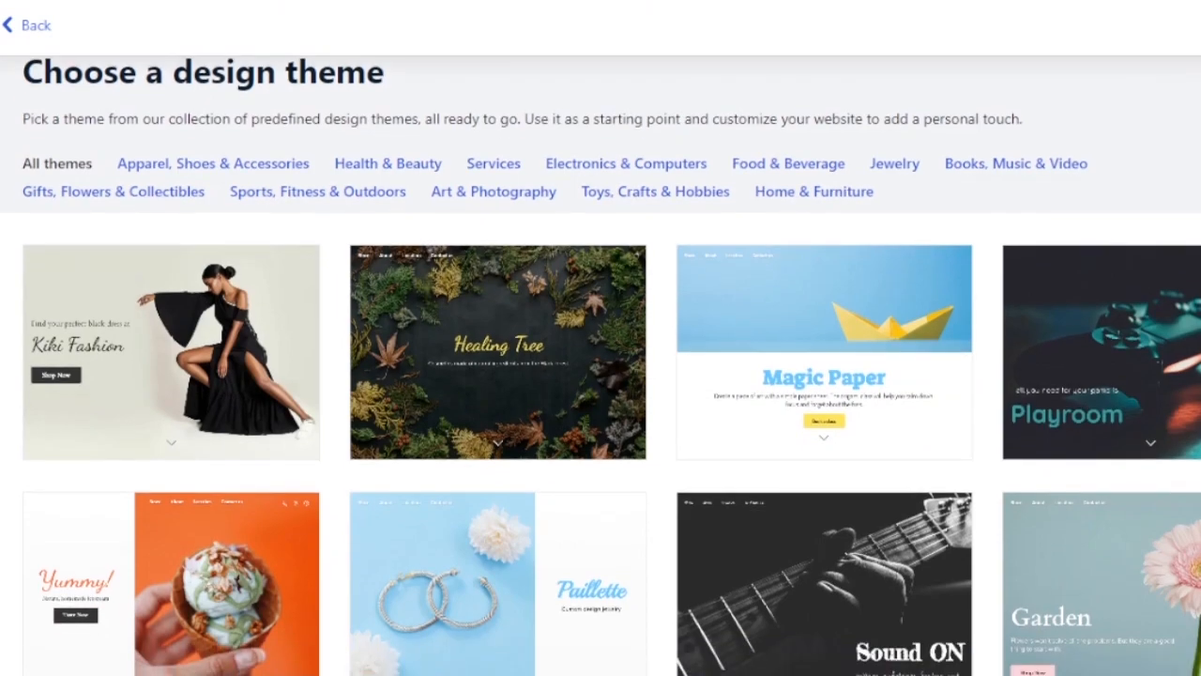
{"action": "scroll", "coordinate": [600, 366], "scroll_direction": "down", "scroll_amount": 1}
{"action": "scroll", "coordinate": [544, 386], "scroll_direction": "down", "scroll_amount": 1}
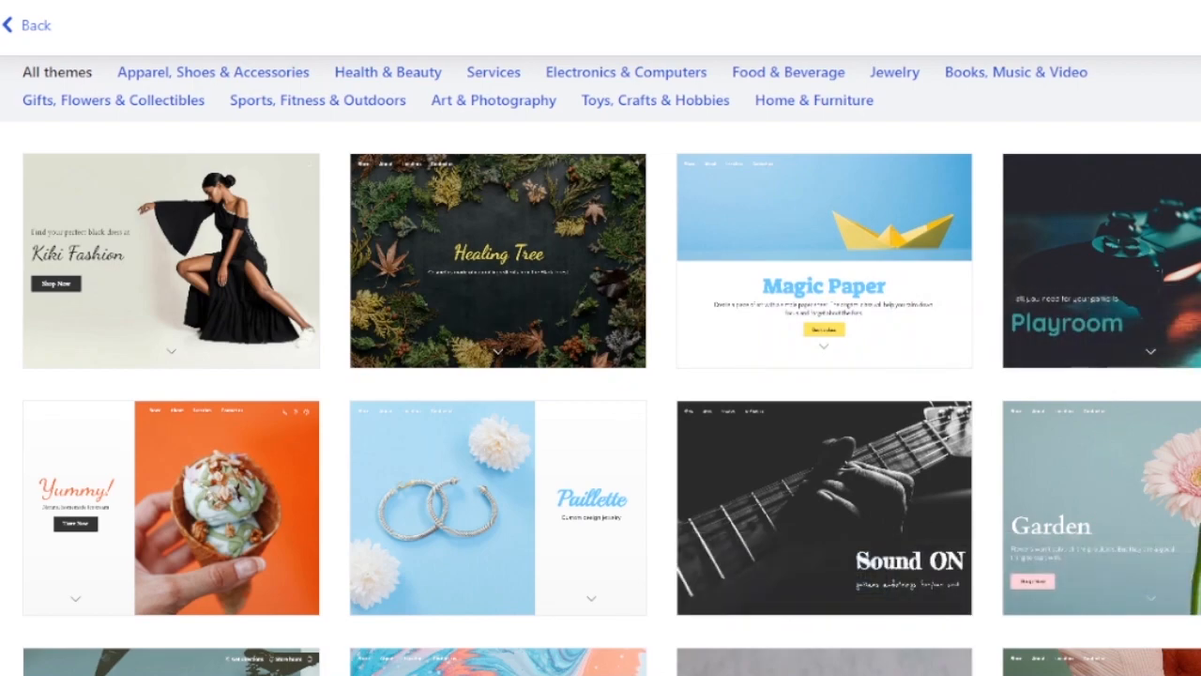
{"action": "scroll", "coordinate": [891, 89], "scroll_direction": "up", "scroll_amount": 3}
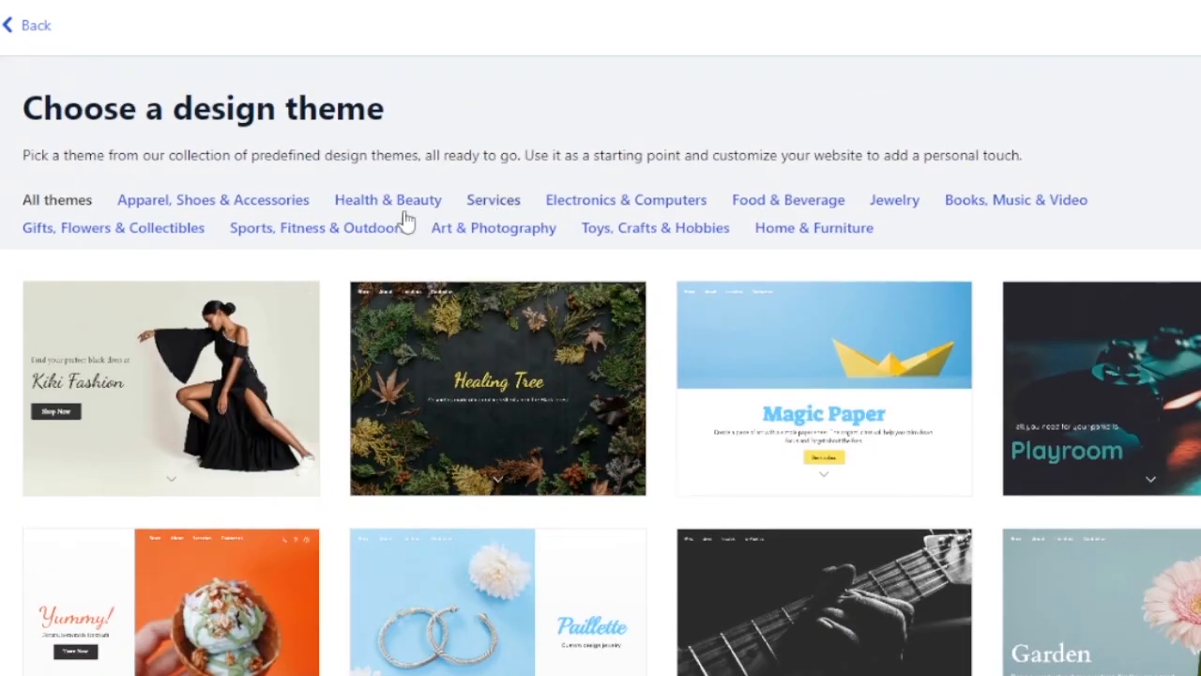
{"action": "left_click", "coordinate": [387, 201]}
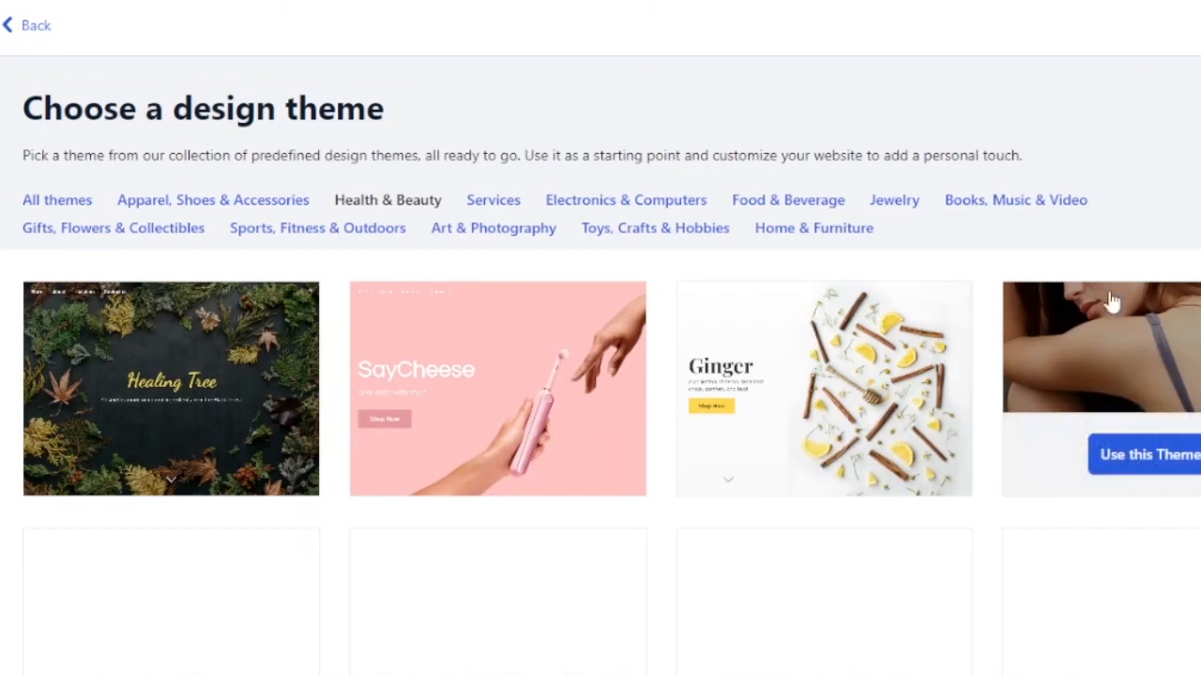
{"action": "left_click", "coordinate": [8, 27]}
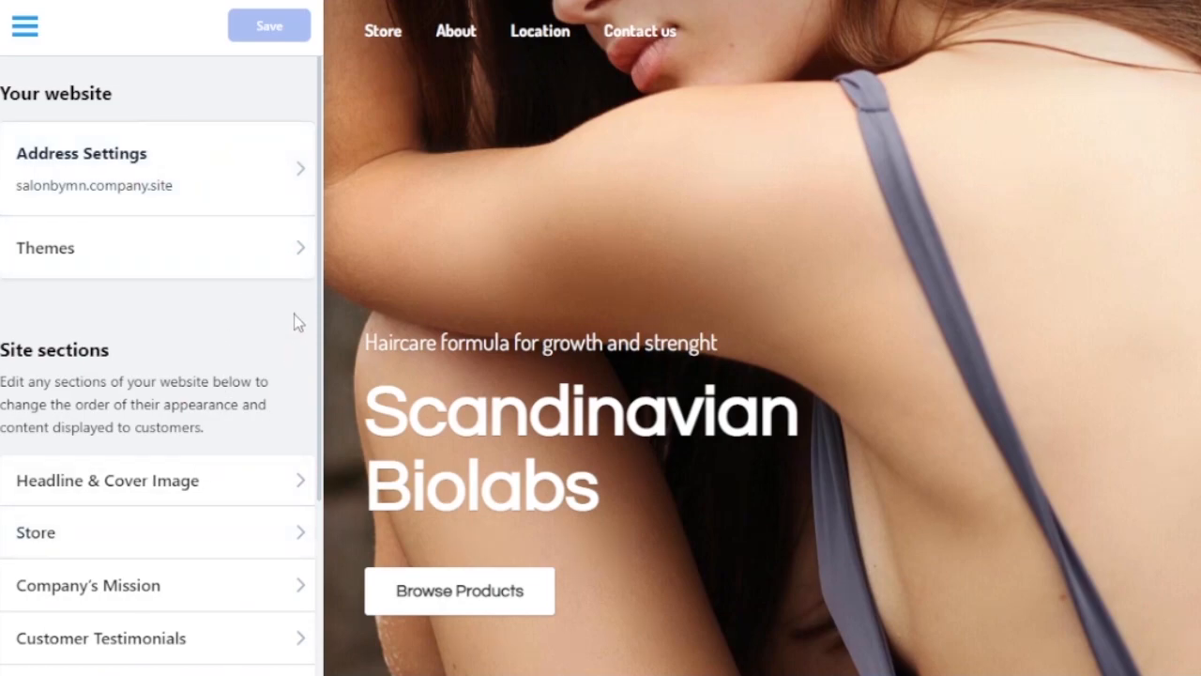
Set the site's headline to "Store by MN" and its description to "Haircare formula for growth and strenght an beauty"
{"action": "scroll", "coordinate": [323, 298], "scroll_direction": "down", "scroll_amount": 3}
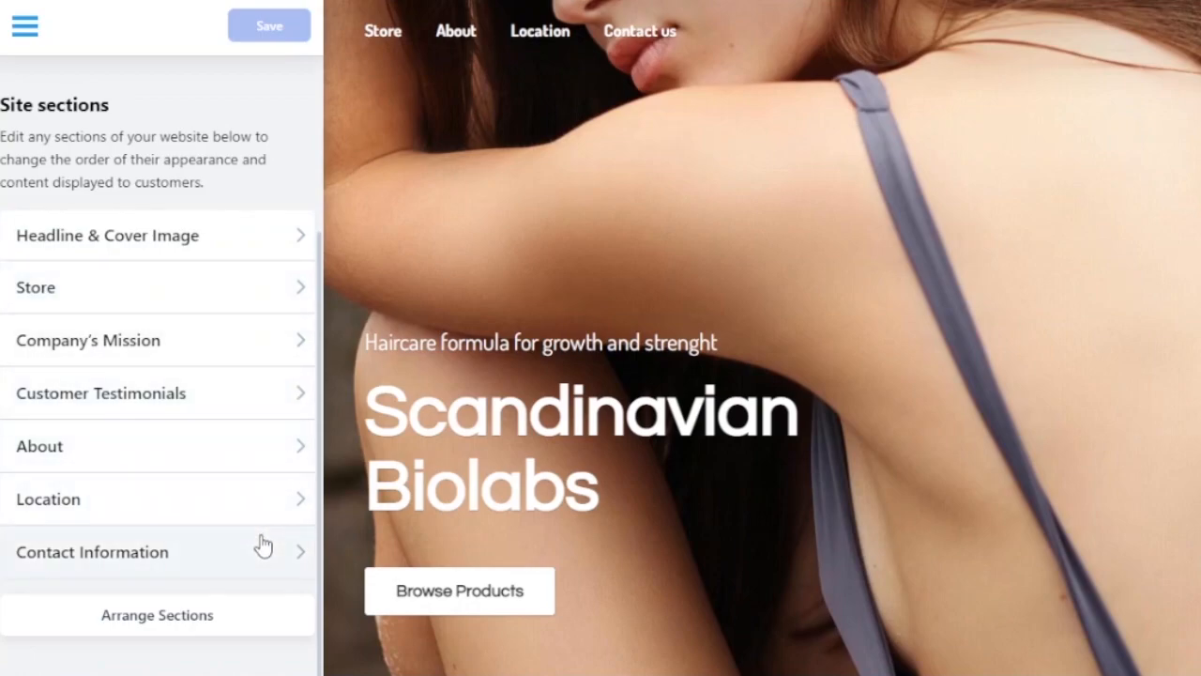
{"action": "left_click", "coordinate": [263, 245]}
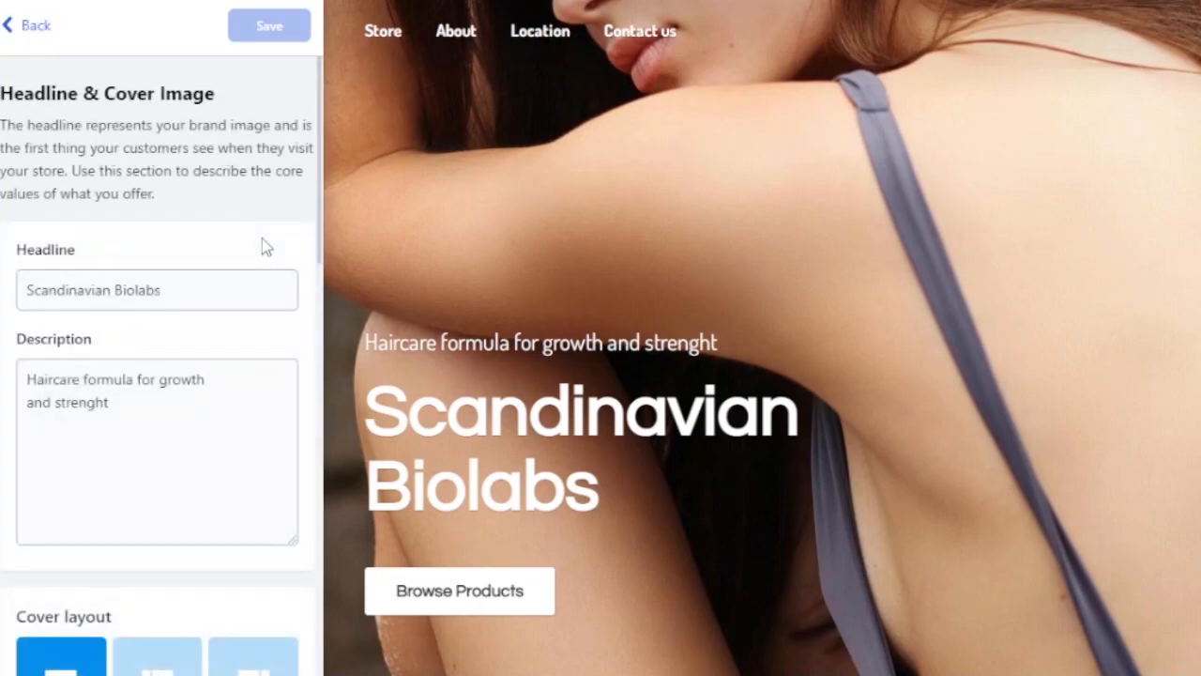
{"action": "left_click", "coordinate": [203, 301]}
{"action": "left_click_drag", "start_coordinate": [199, 301], "coordinate": [2, 329]}
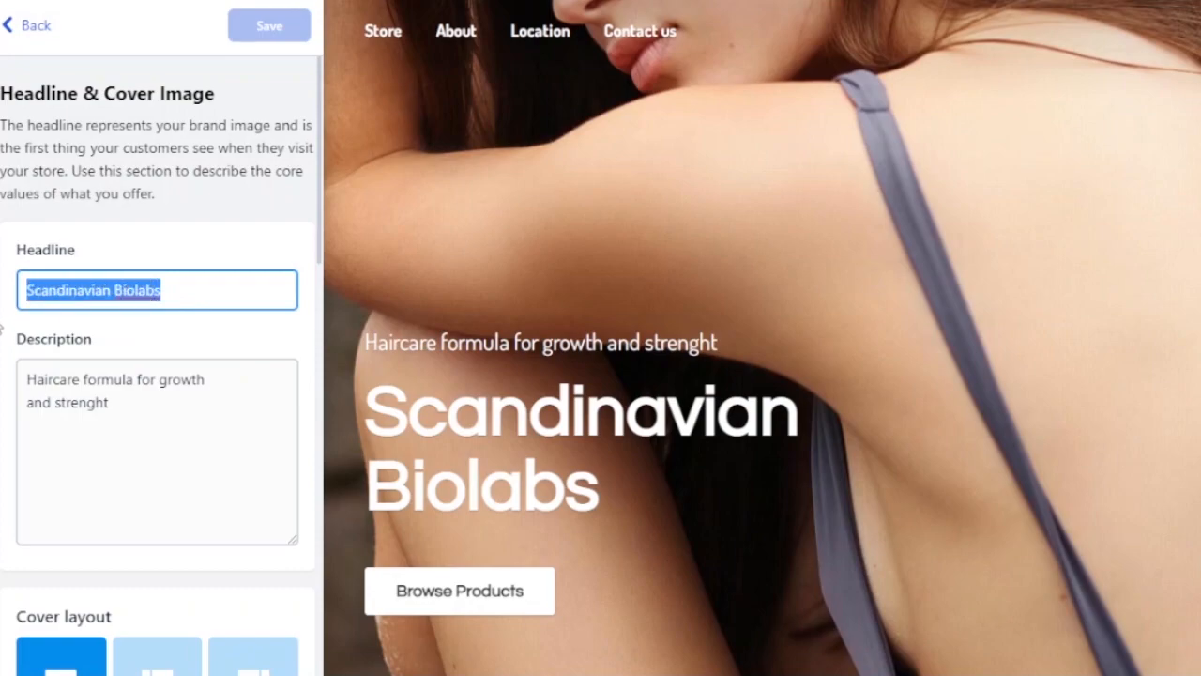
{"action": "key", "text": "BackSpace"}
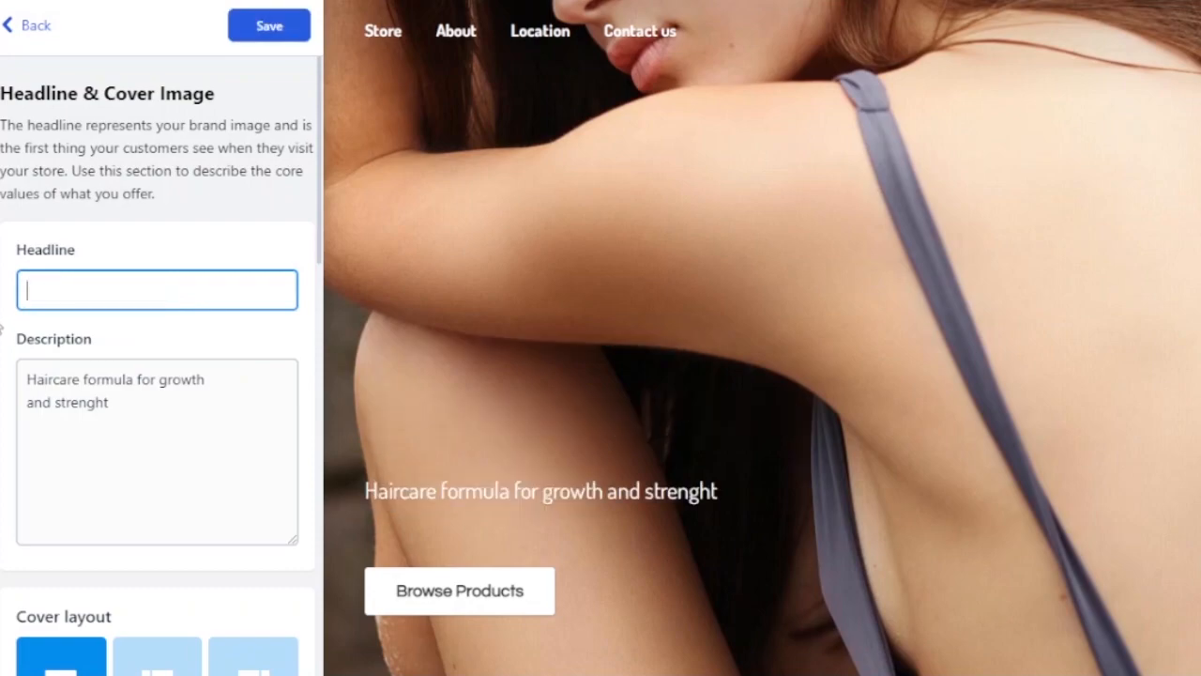
{"action": "type", "text": "S"}
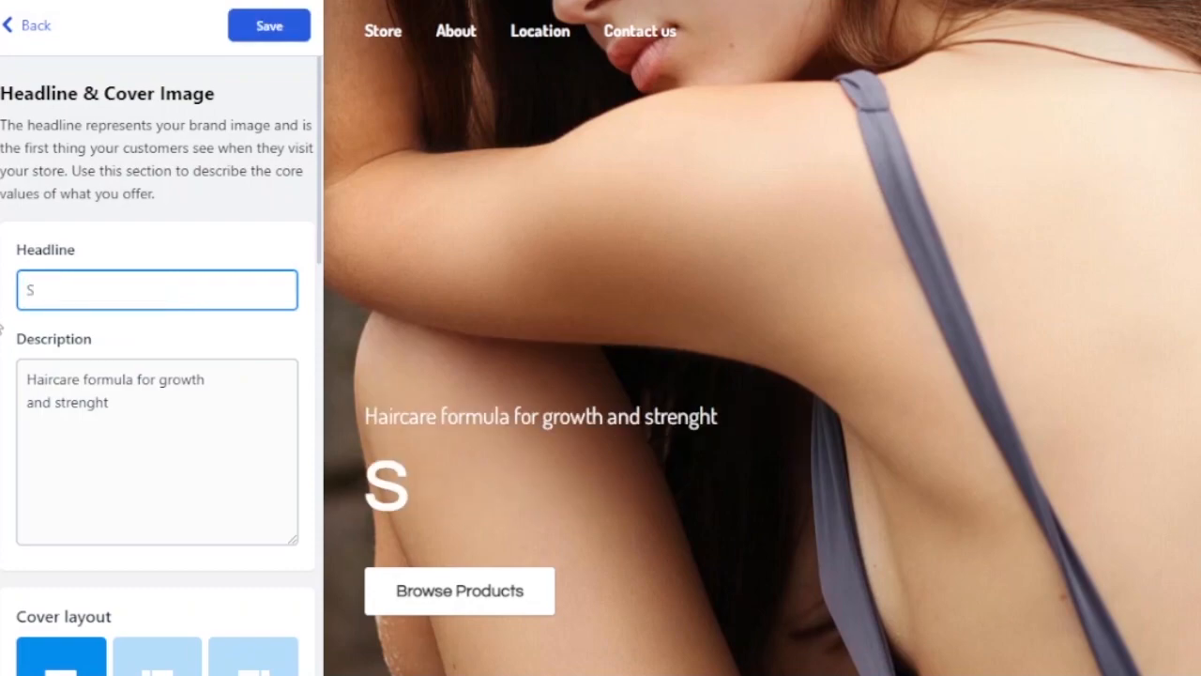
{"action": "type", "text": "tore"}
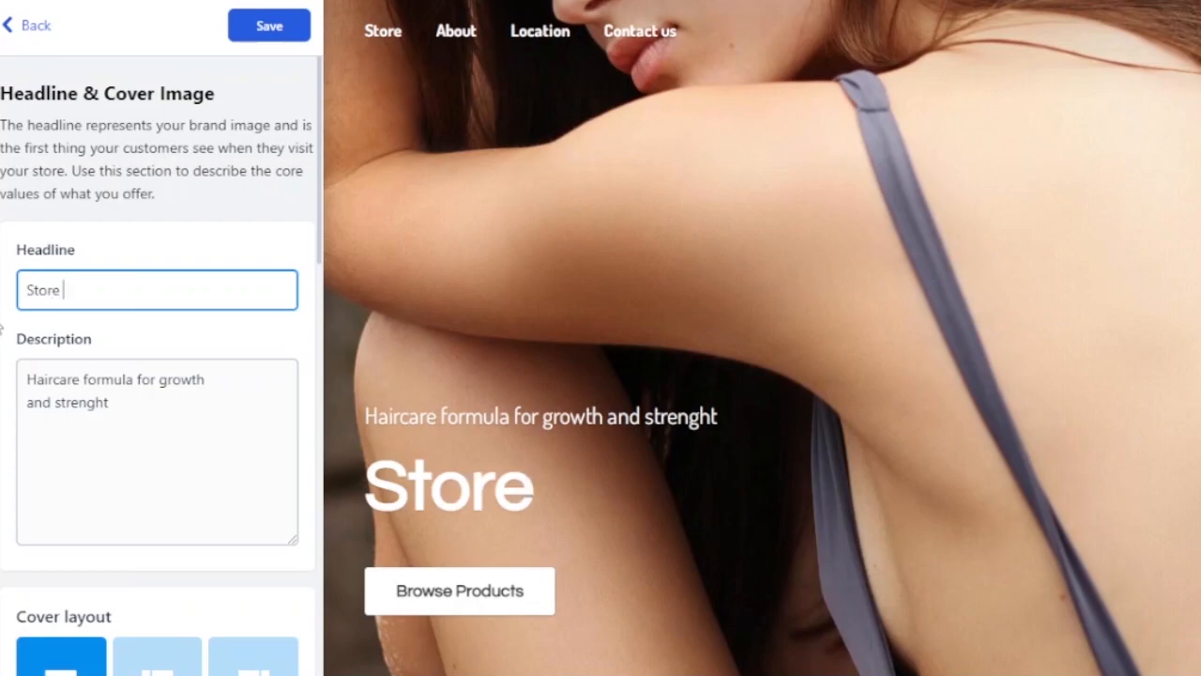
{"action": "type", "text": " by"}
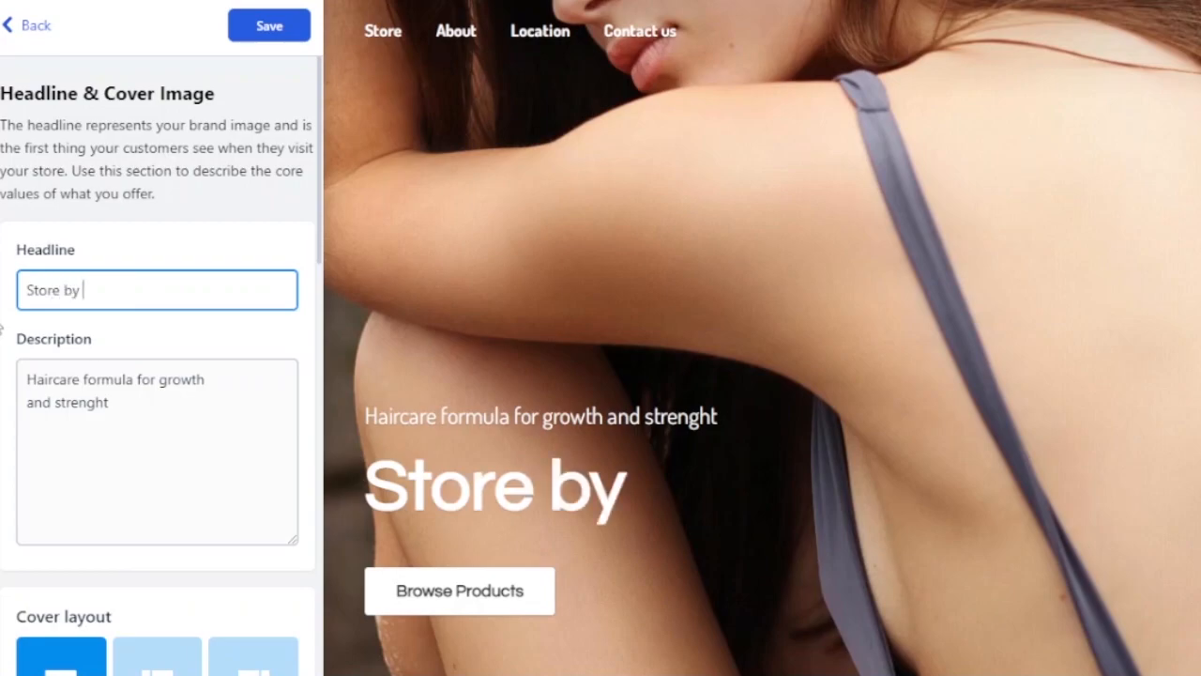
{"action": "type", "text": " mn"}
{"action": "key", "text": "BackSpace"}
{"action": "key", "text": "BackSpace"}
{"action": "type", "text": "MN"}
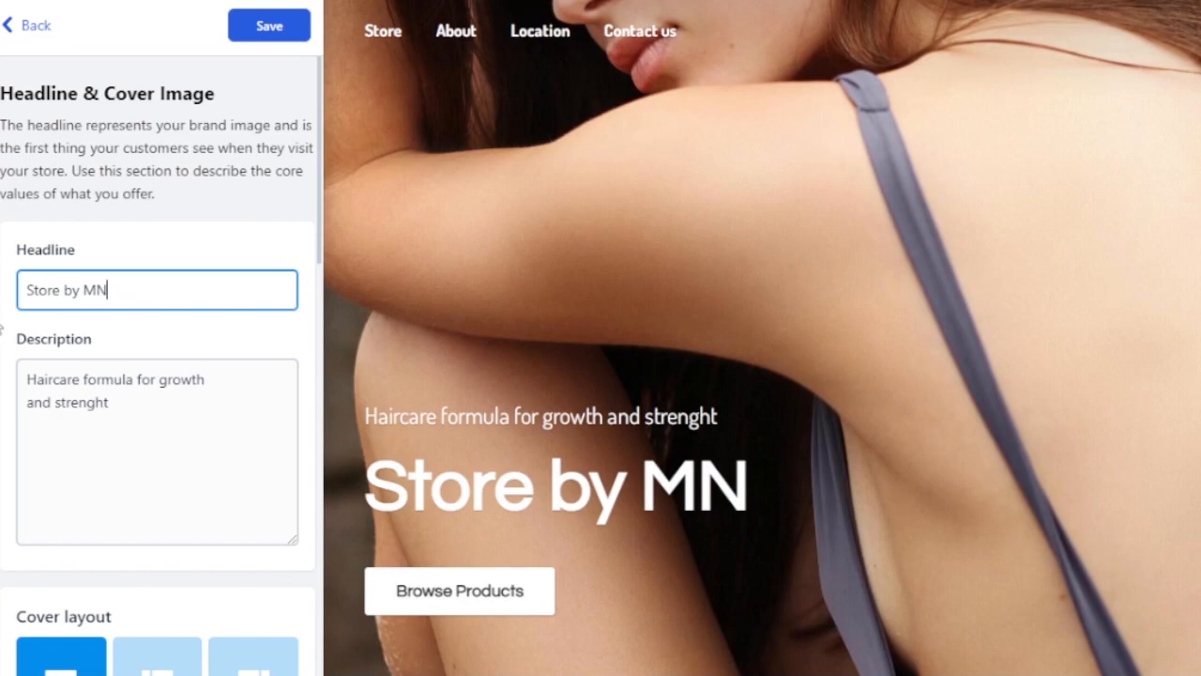
{"action": "left_click", "coordinate": [150, 431]}
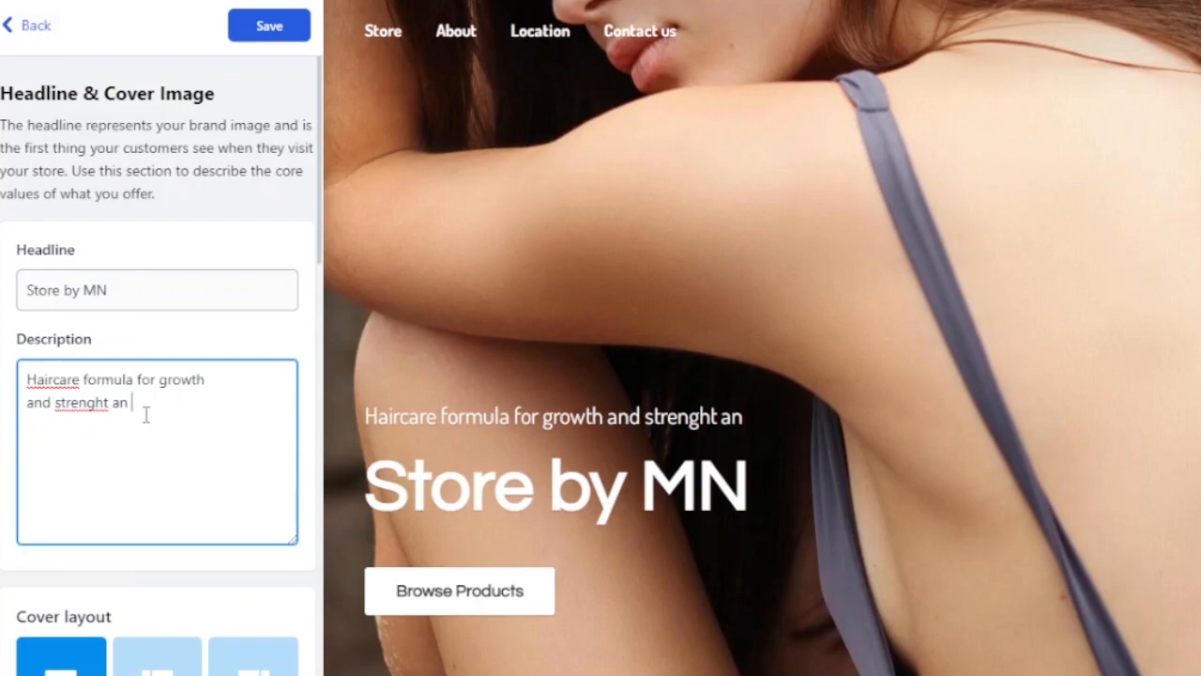
{"action": "type", "text": "auty"}
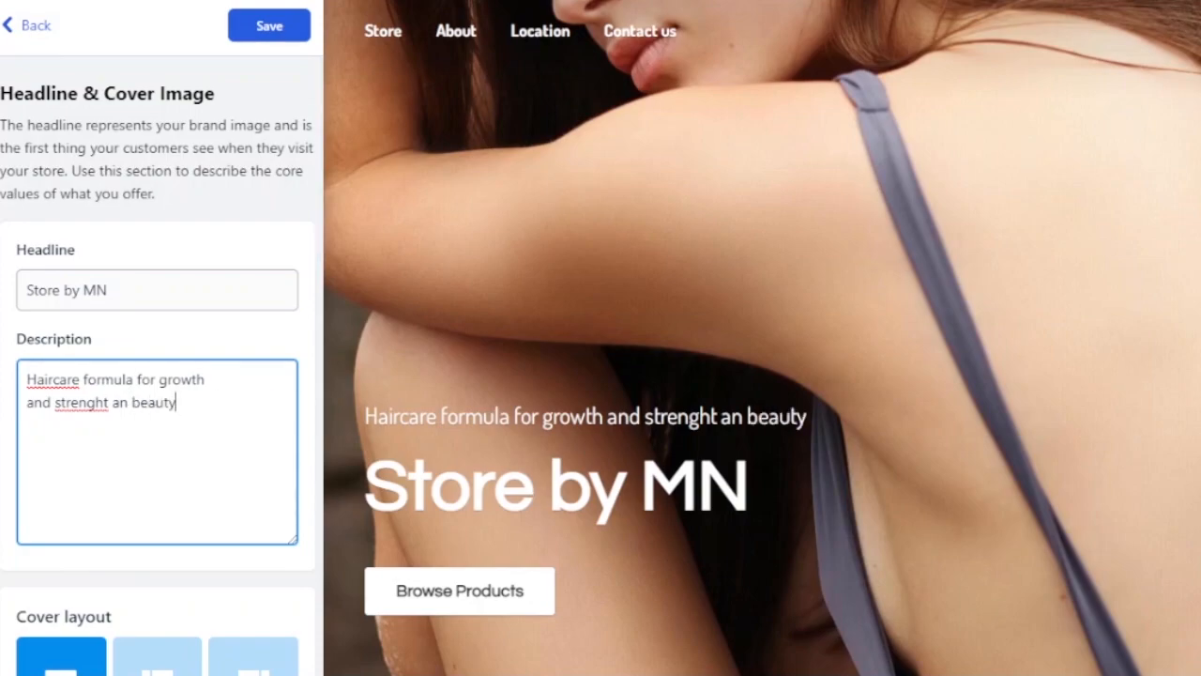
Try the Right sidebar, Left sidebar, Half-screen, Half-screen with text below, and Top menu cover layouts in turn
{"action": "scroll", "coordinate": [751, 375], "scroll_direction": "down", "scroll_amount": 3}
{"action": "scroll", "coordinate": [319, 329], "scroll_direction": "down", "scroll_amount": 3}
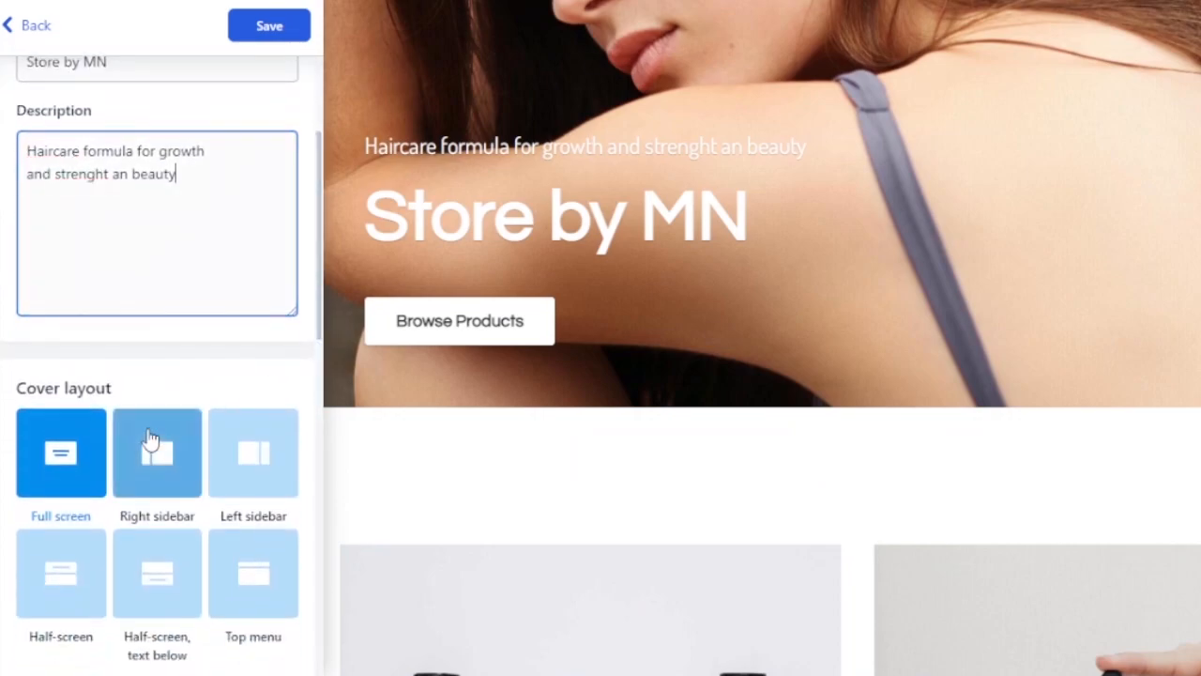
{"action": "left_click", "coordinate": [158, 486]}
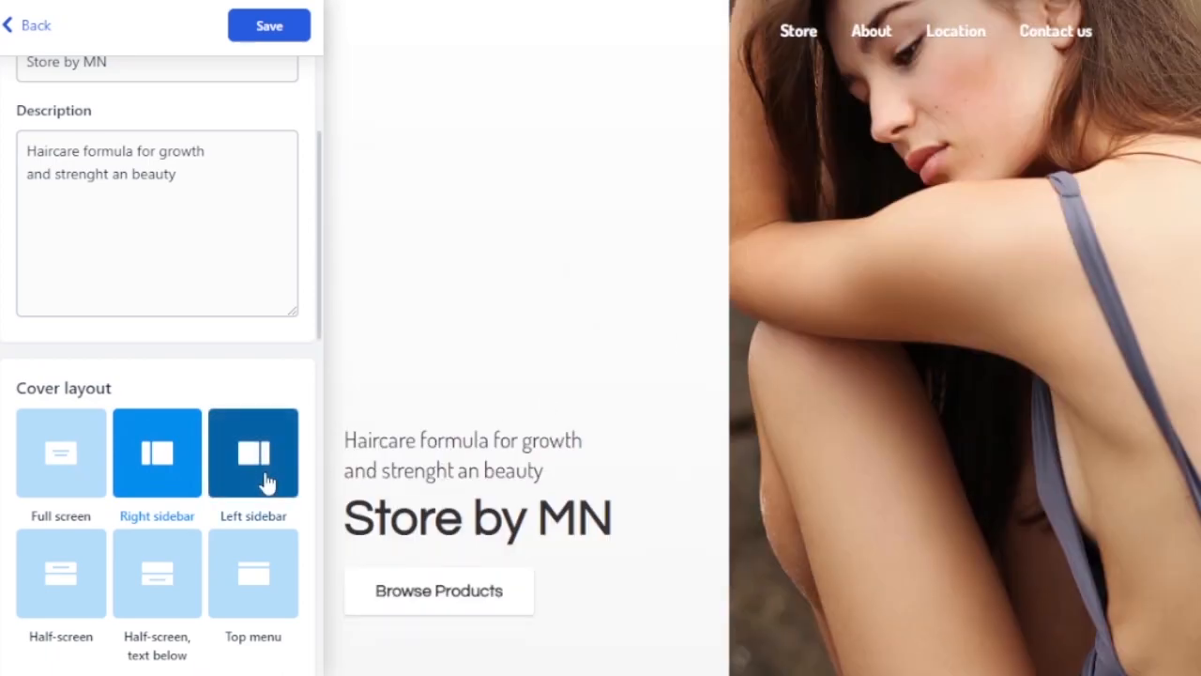
{"action": "left_click", "coordinate": [267, 482]}
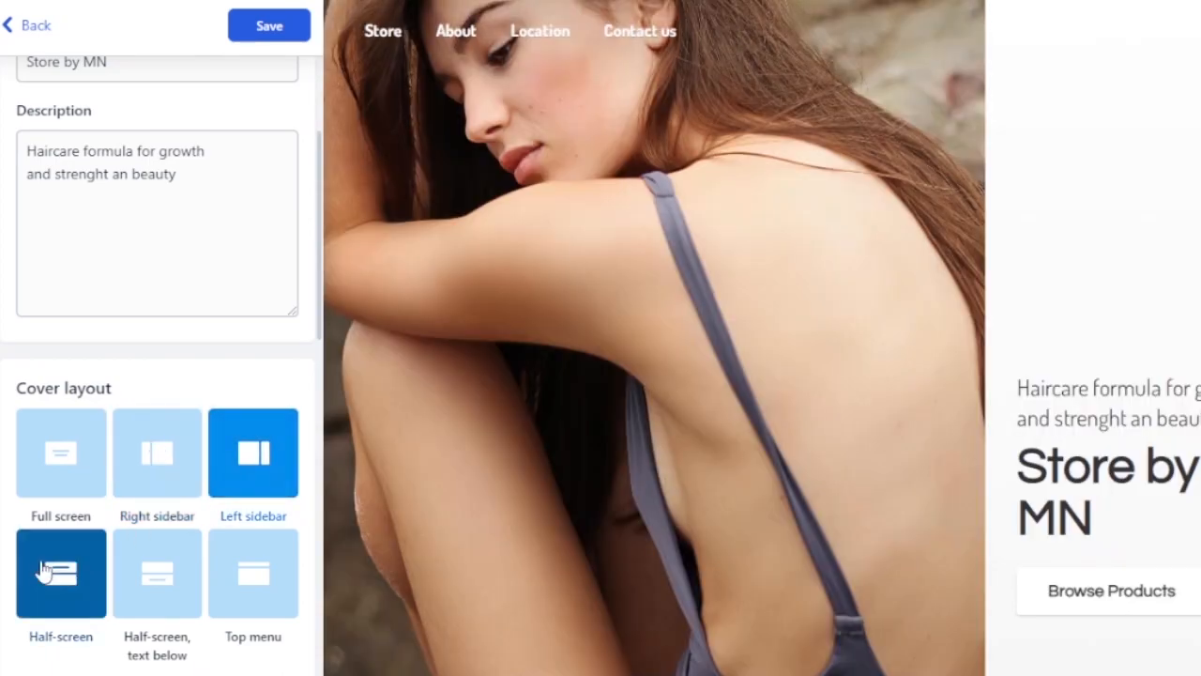
{"action": "left_click", "coordinate": [42, 570]}
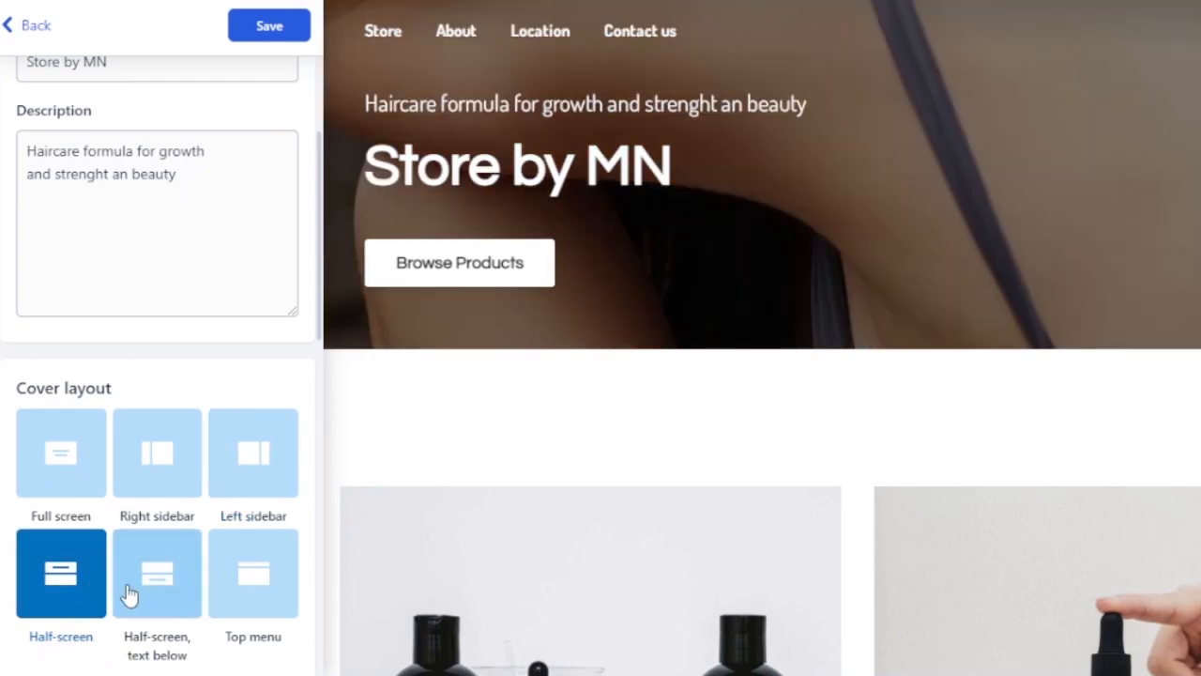
{"action": "left_click", "coordinate": [141, 596]}
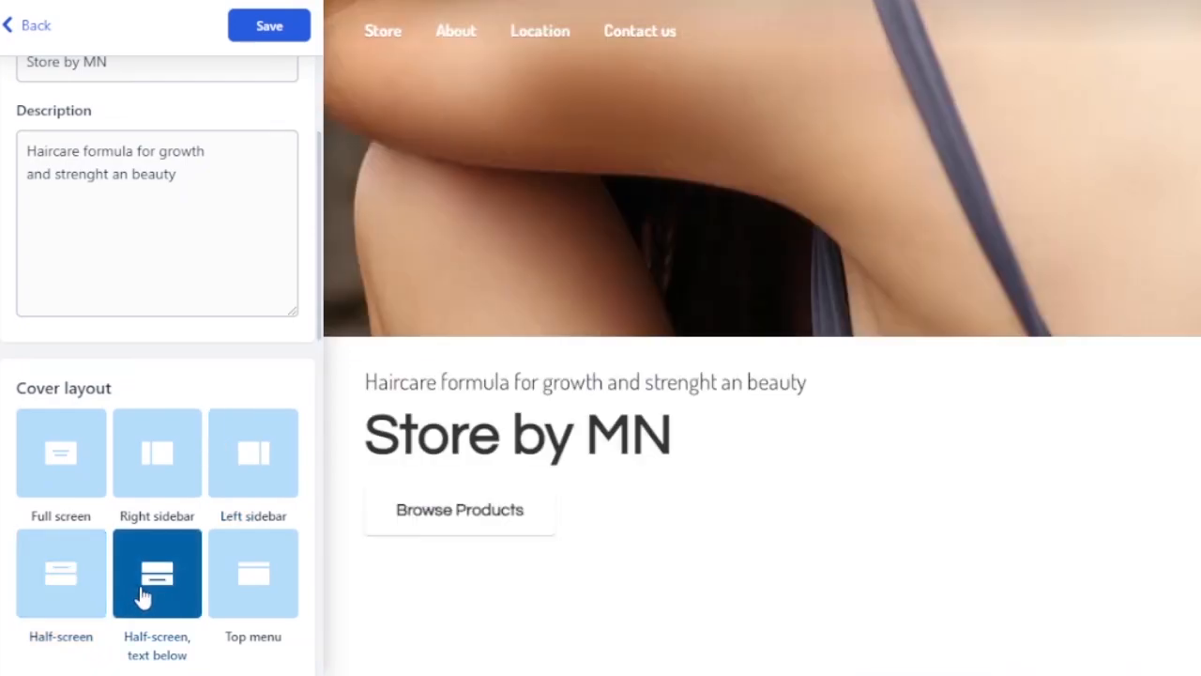
{"action": "left_click", "coordinate": [277, 599]}
{"action": "scroll", "coordinate": [769, 338], "scroll_direction": "down", "scroll_amount": 3}
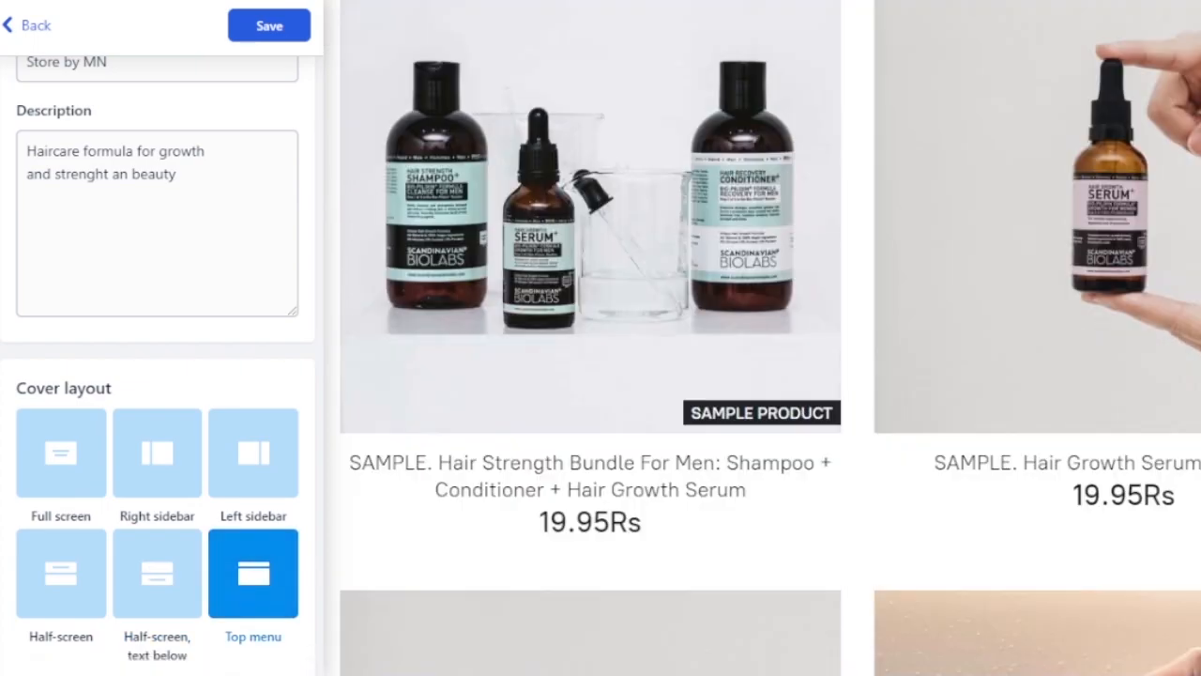
{"action": "scroll", "coordinate": [737, 327], "scroll_direction": "down", "scroll_amount": 2}
{"action": "scroll", "coordinate": [738, 327], "scroll_direction": "up", "scroll_amount": 6}
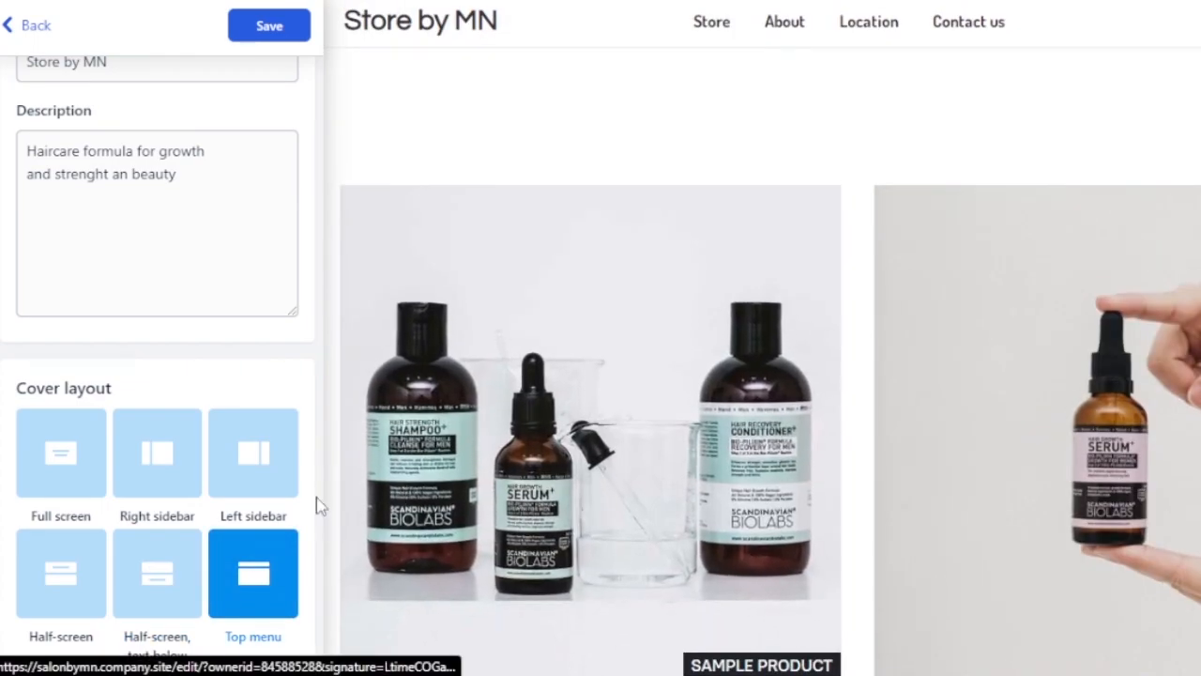
Set the cover layout to Right sidebar
{"action": "scroll", "coordinate": [324, 310], "scroll_direction": "down", "scroll_amount": 1}
{"action": "scroll", "coordinate": [324, 310], "scroll_direction": "down", "scroll_amount": 2}
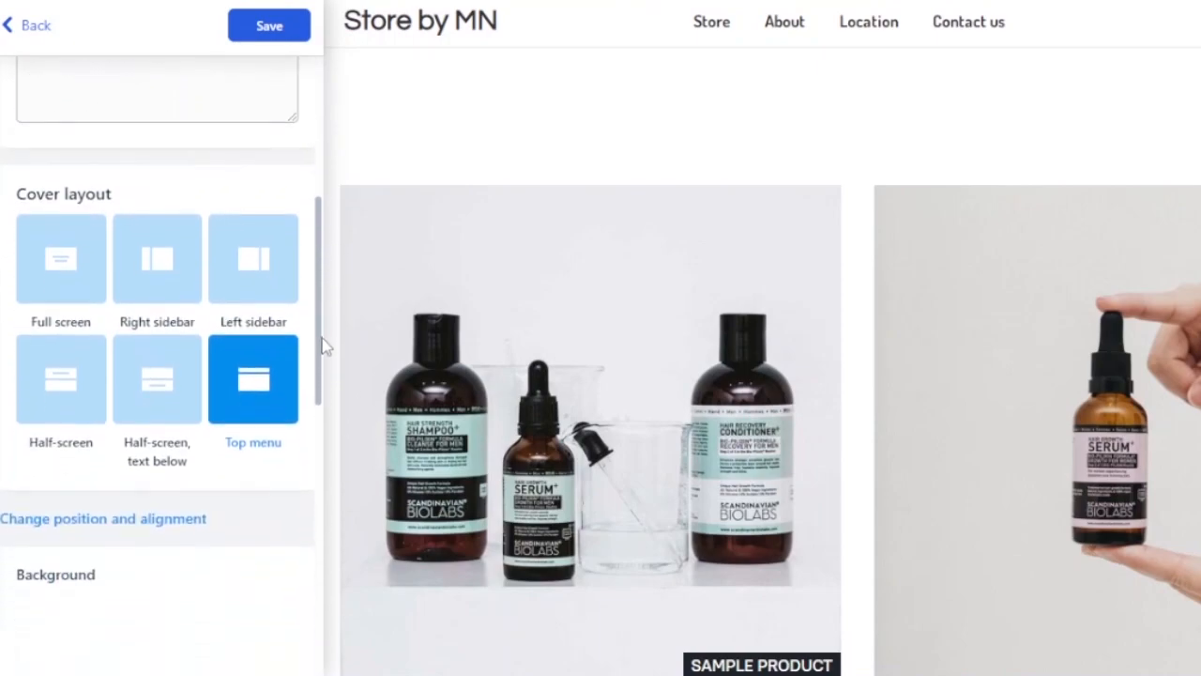
{"action": "left_click", "coordinate": [150, 291]}
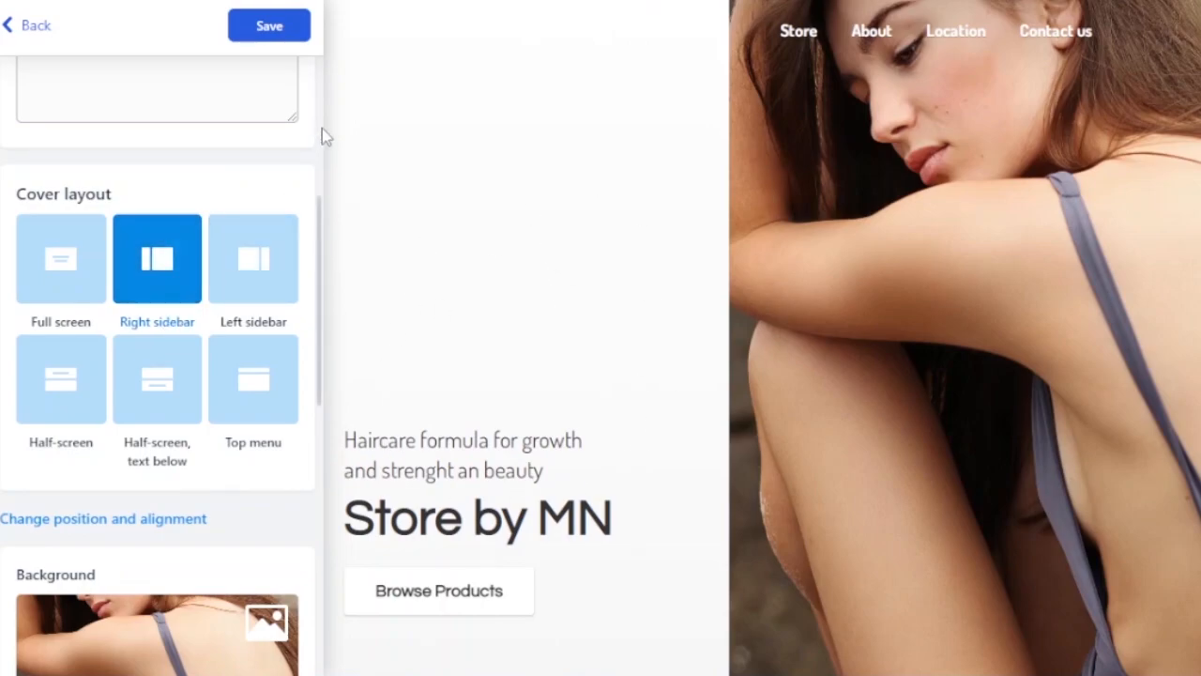
Replace the cover image with the Health & Beauty stock photo of a woman seen from behind raising her arms against the sky
{"action": "left_click_drag", "start_coordinate": [319, 242], "coordinate": [322, 355]}
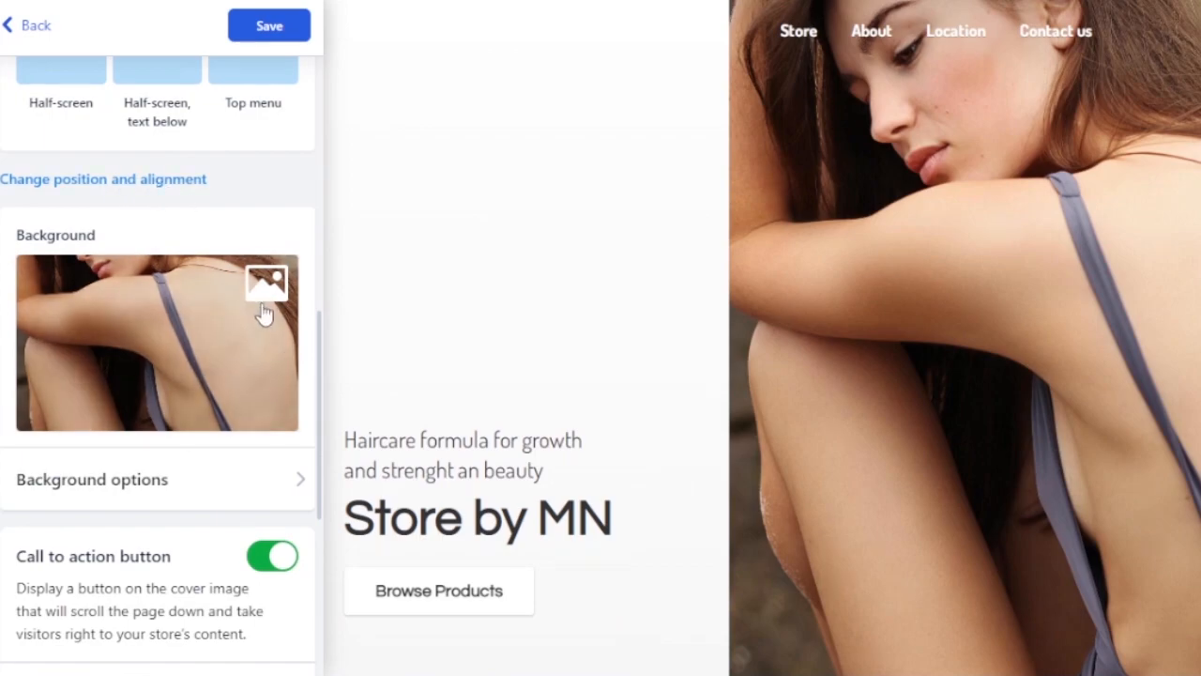
{"action": "left_click", "coordinate": [177, 477]}
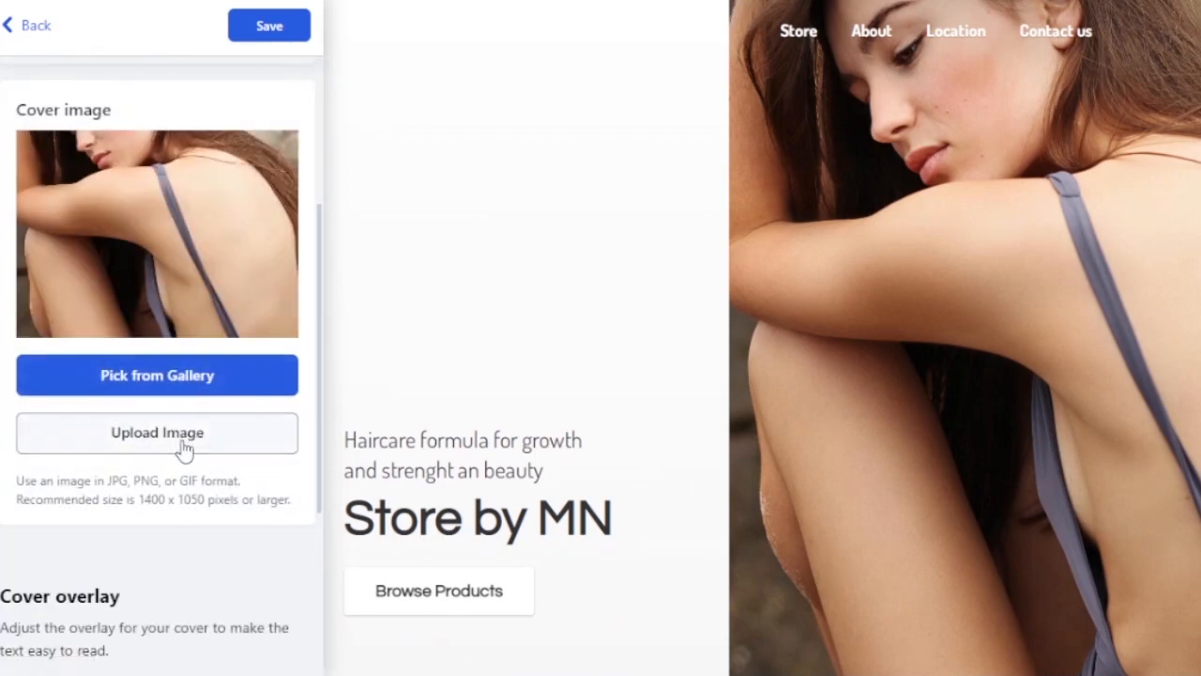
{"action": "left_click", "coordinate": [188, 394]}
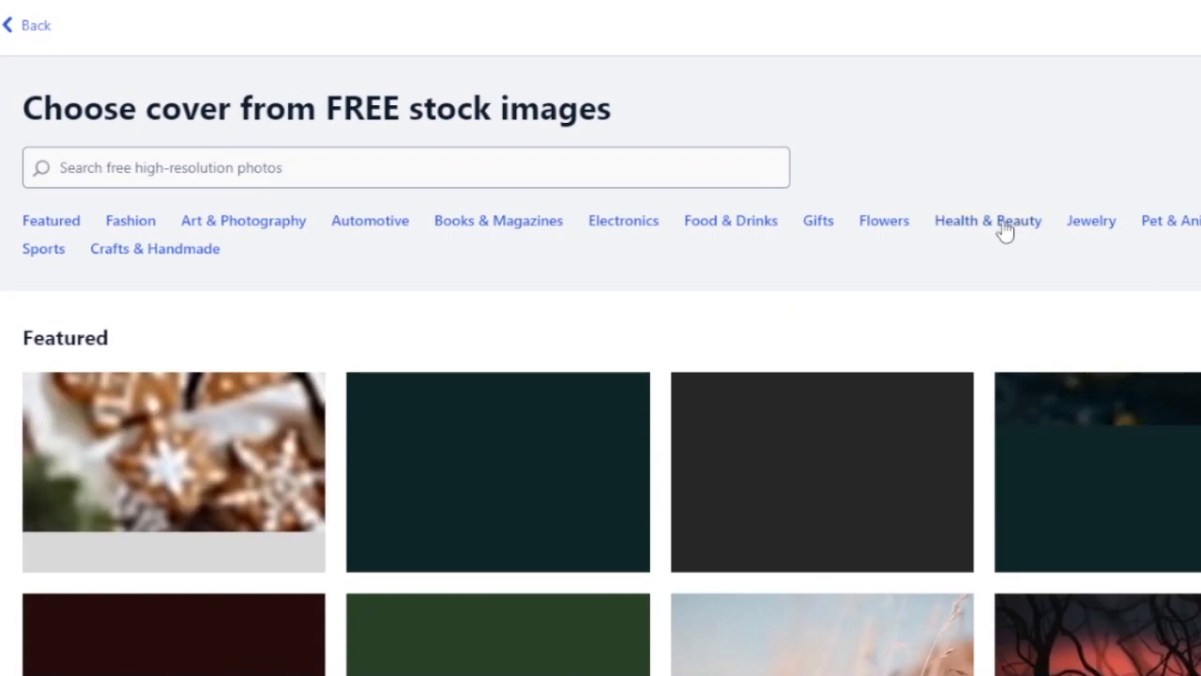
{"action": "left_click", "coordinate": [992, 230]}
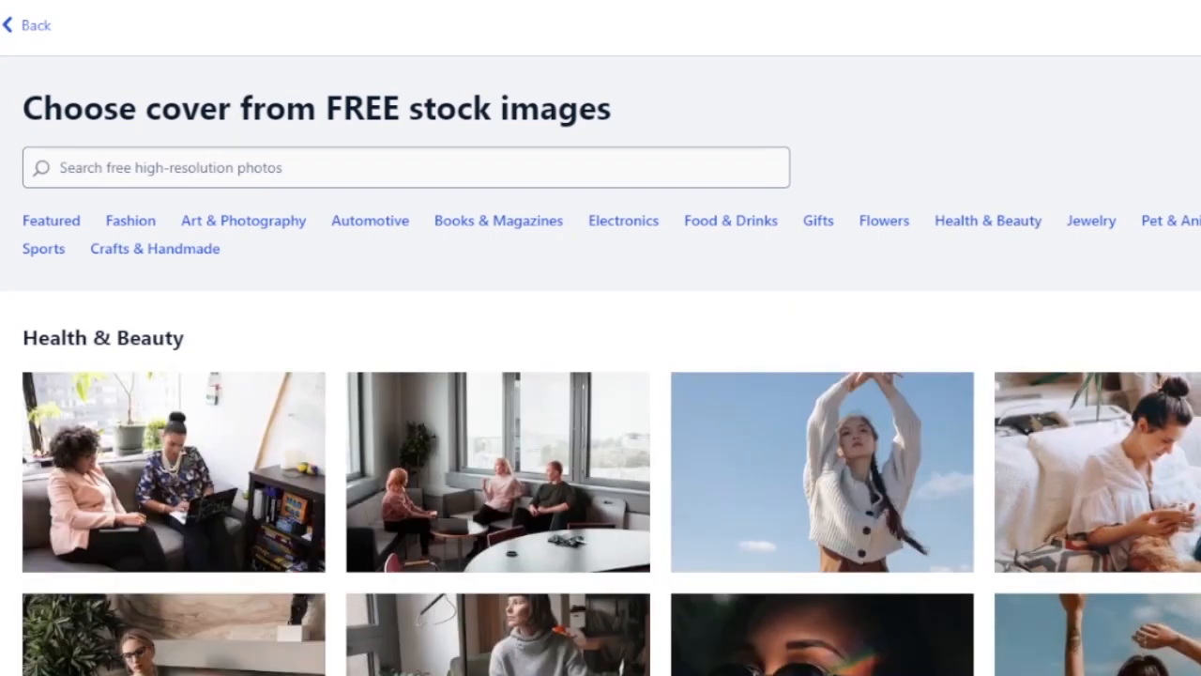
{"action": "scroll", "coordinate": [601, 376], "scroll_direction": "down", "scroll_amount": 3}
{"action": "scroll", "coordinate": [1151, 237], "scroll_direction": "down", "scroll_amount": 2}
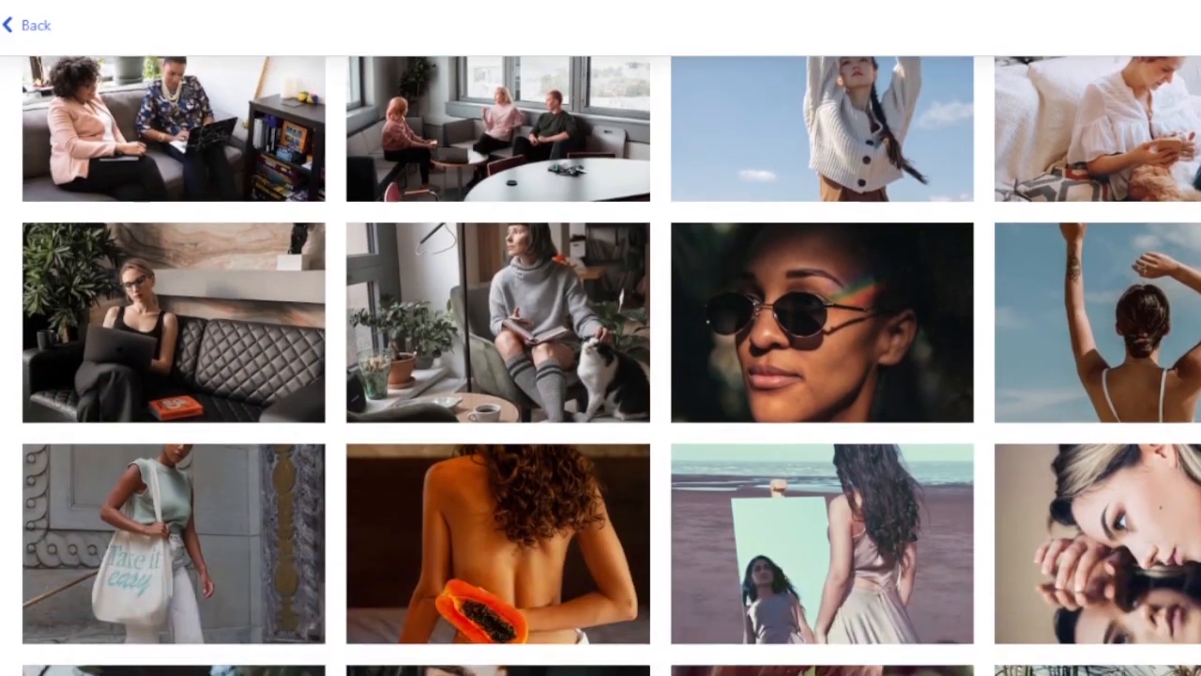
{"action": "mouse_move", "coordinate": [1150, 238]}
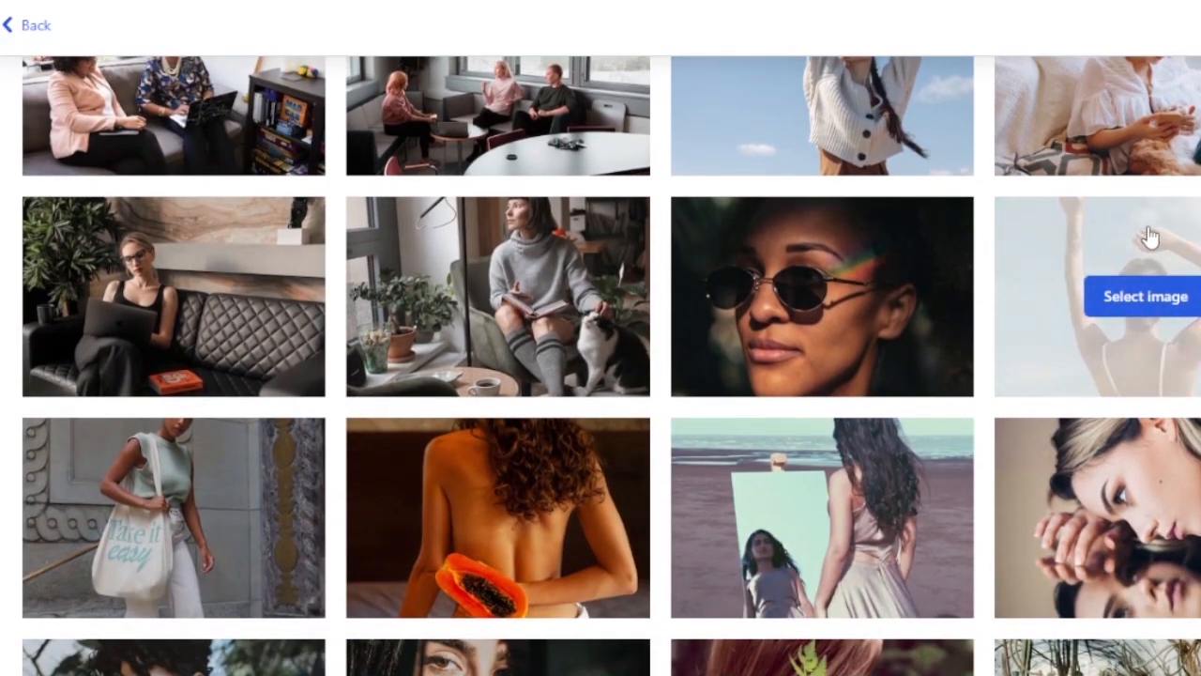
{"action": "left_click", "coordinate": [1150, 237]}
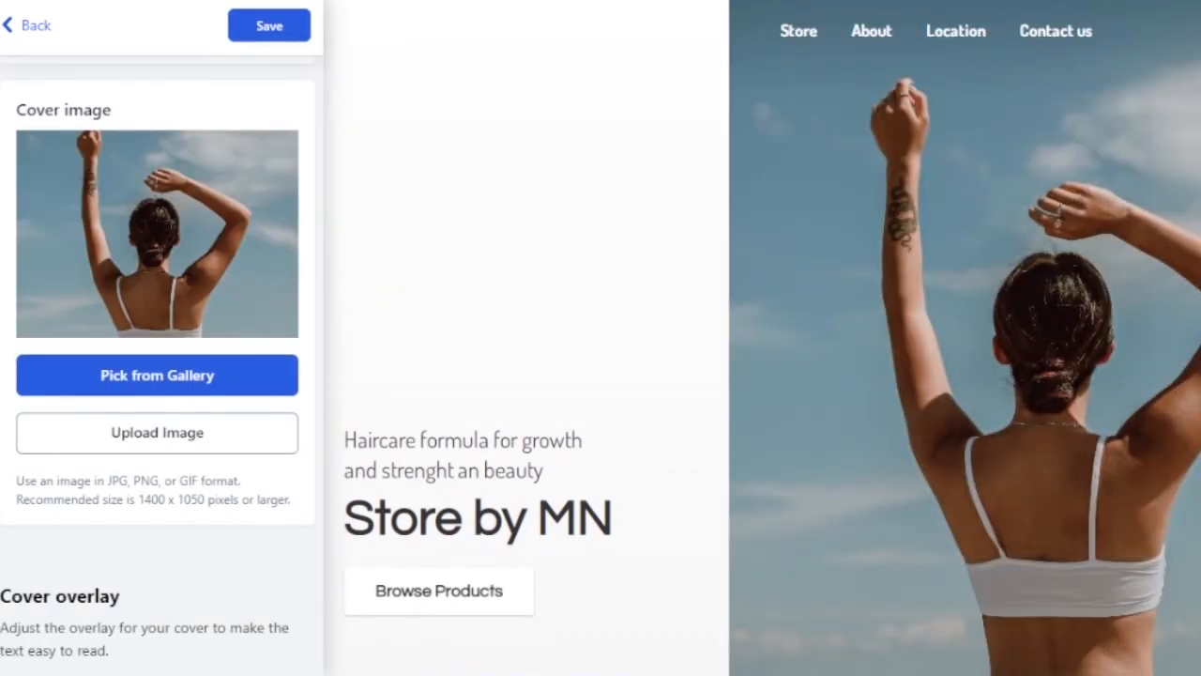
Try the dark pink-and-blue, plain dark and turquoise-and-peach overlays from the library on the cover image in turn
{"action": "scroll", "coordinate": [762, 338], "scroll_direction": "down", "scroll_amount": 6}
{"action": "scroll", "coordinate": [762, 338], "scroll_direction": "up", "scroll_amount": 6}
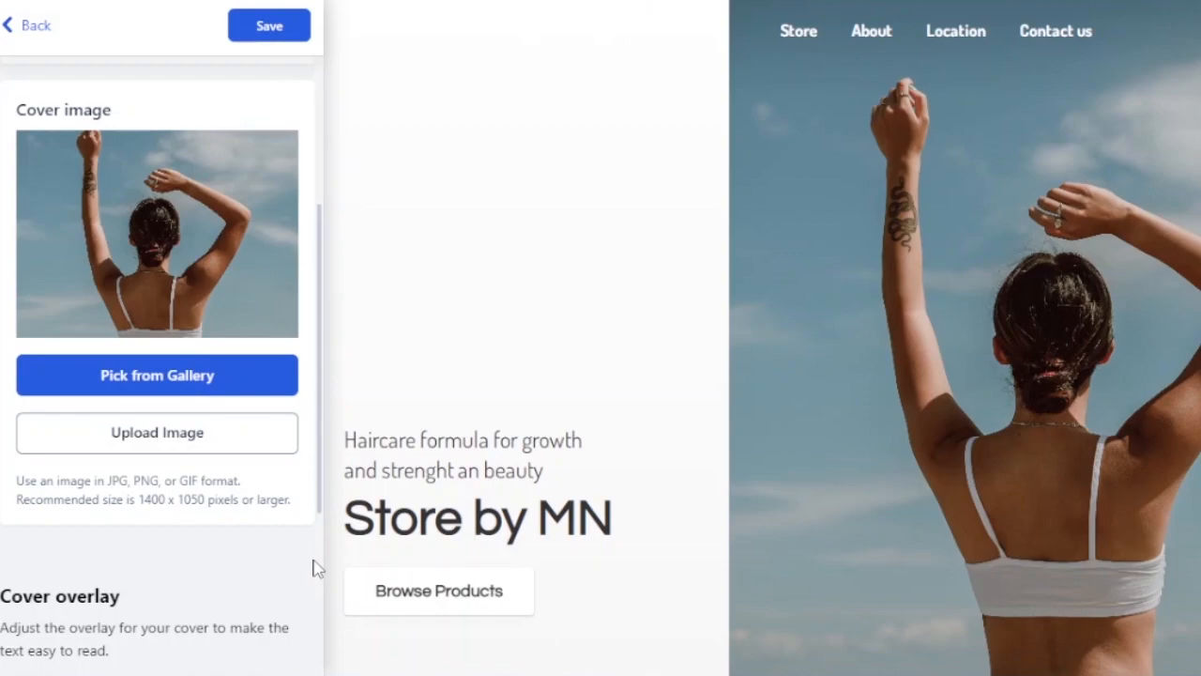
{"action": "left_click_drag", "start_coordinate": [319, 510], "coordinate": [331, 659]}
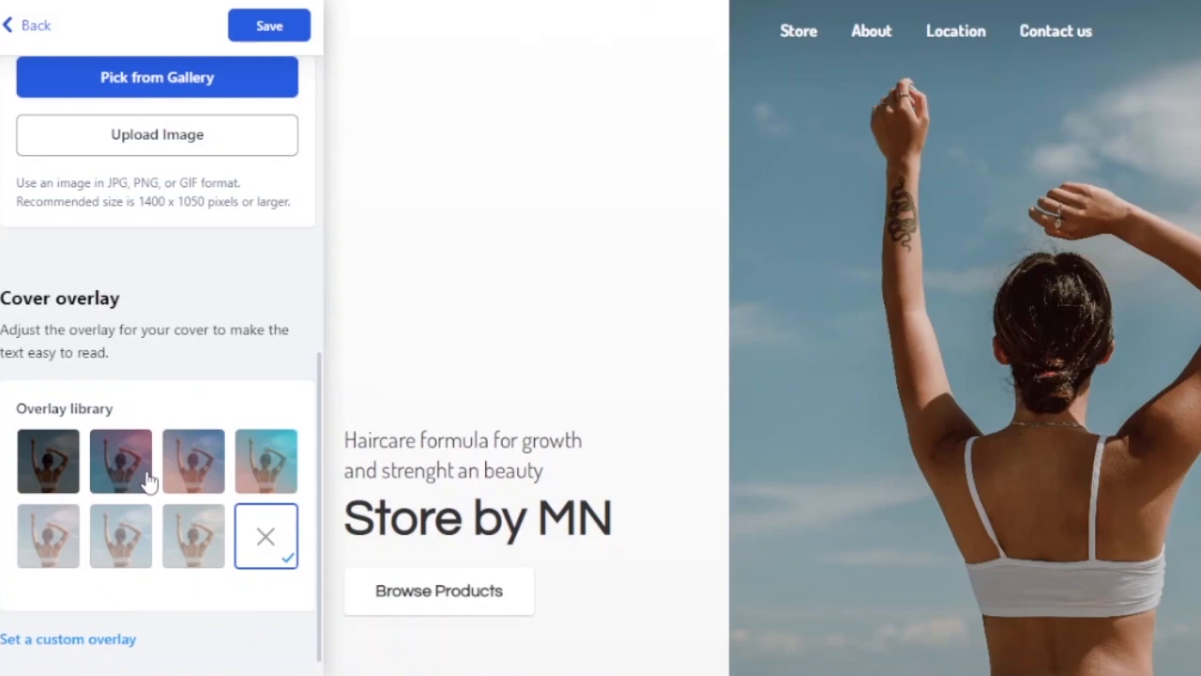
{"action": "left_click", "coordinate": [120, 465]}
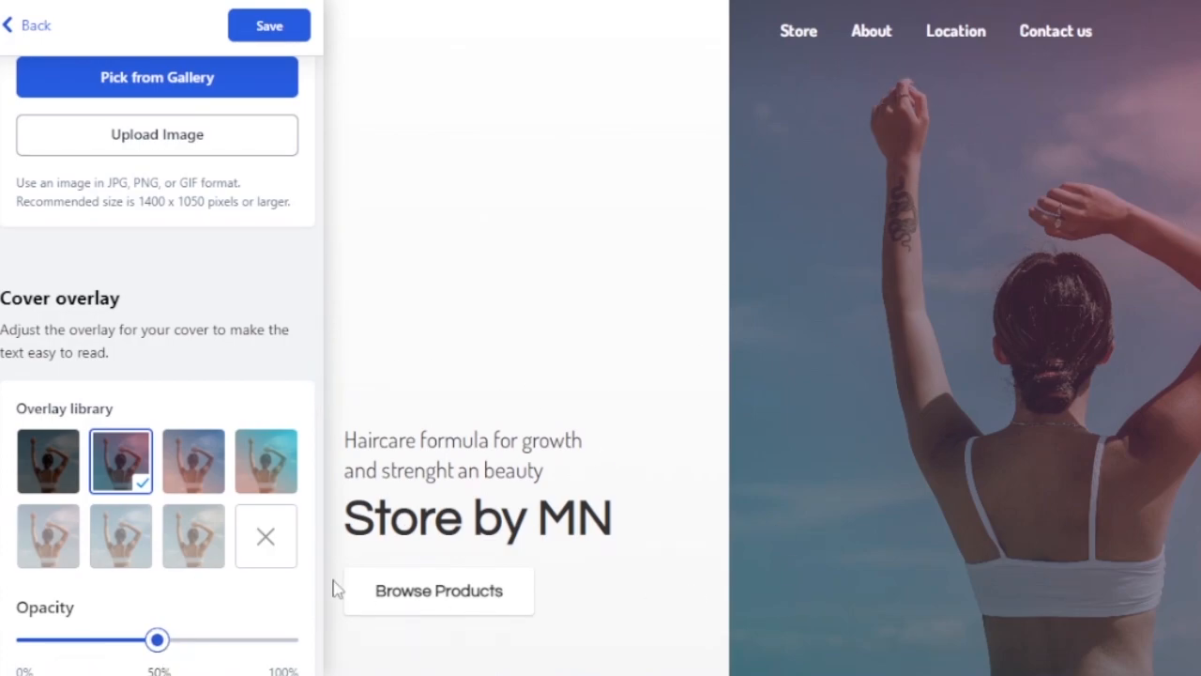
{"action": "left_click", "coordinate": [37, 464]}
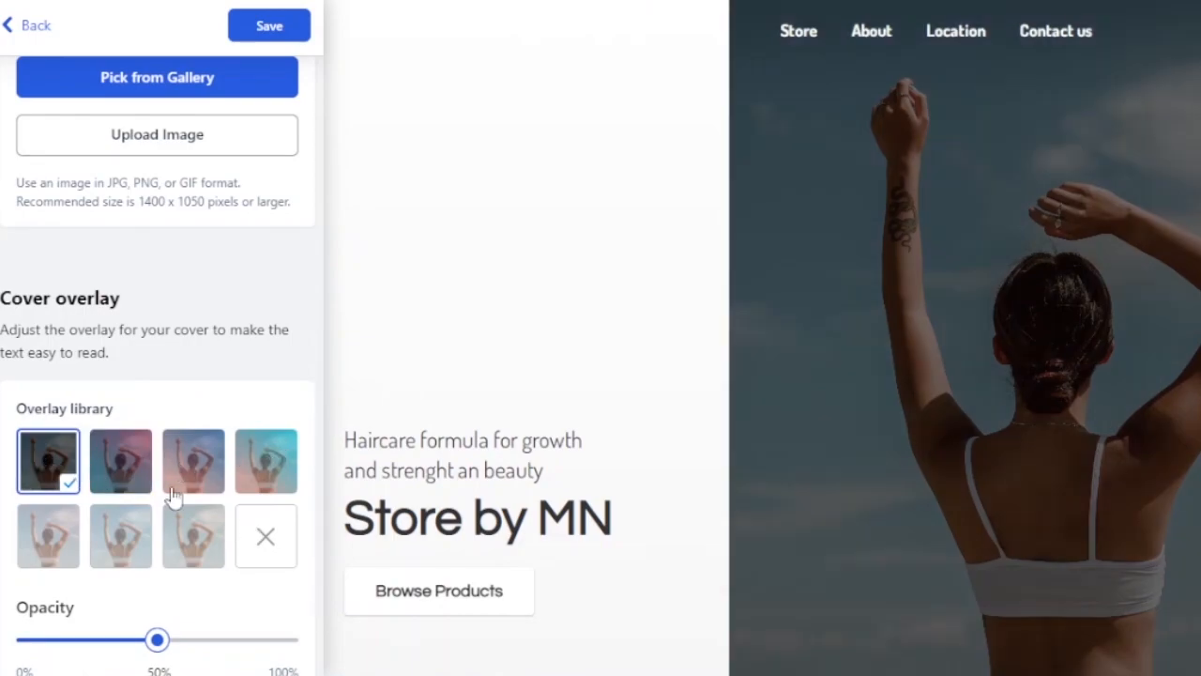
{"action": "left_click", "coordinate": [108, 495]}
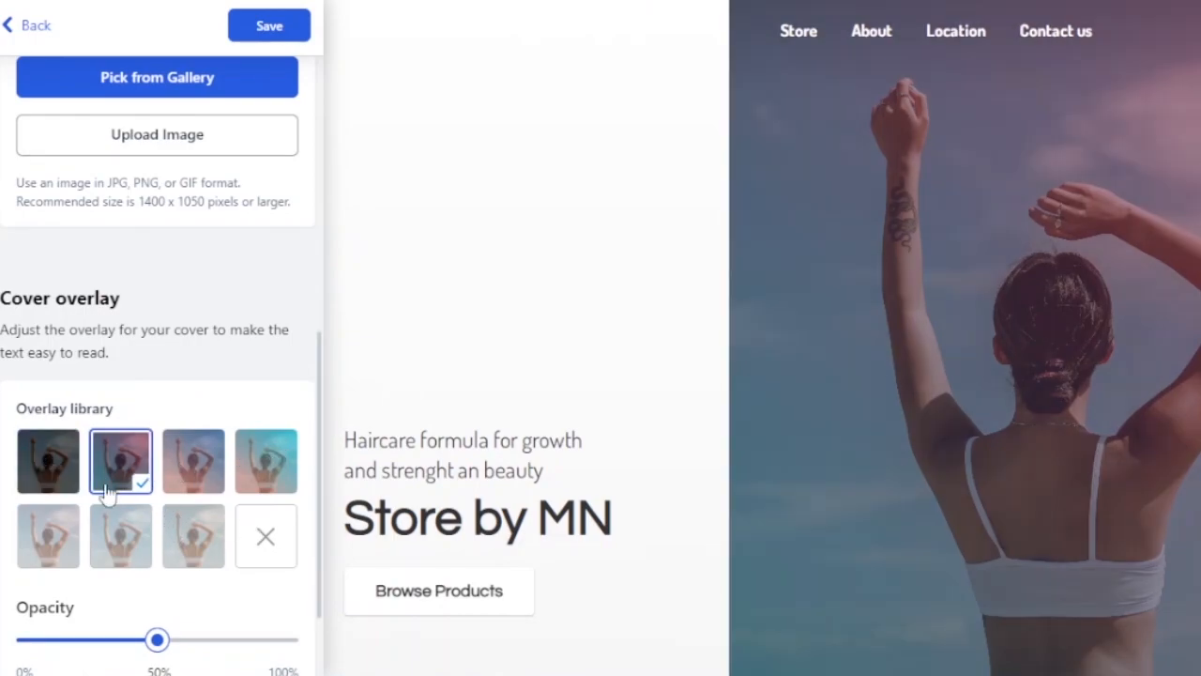
{"action": "left_click", "coordinate": [280, 476]}
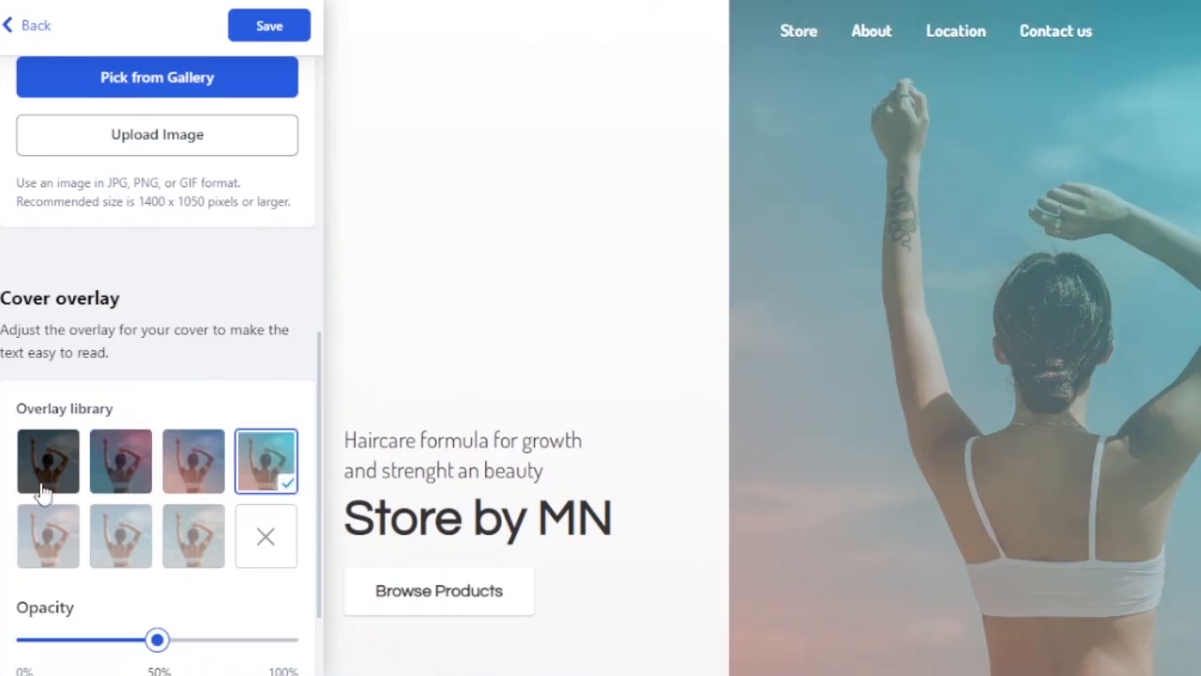
Apply the plain dark overlay to the cover image and save the cover background
{"action": "left_click", "coordinate": [42, 494]}
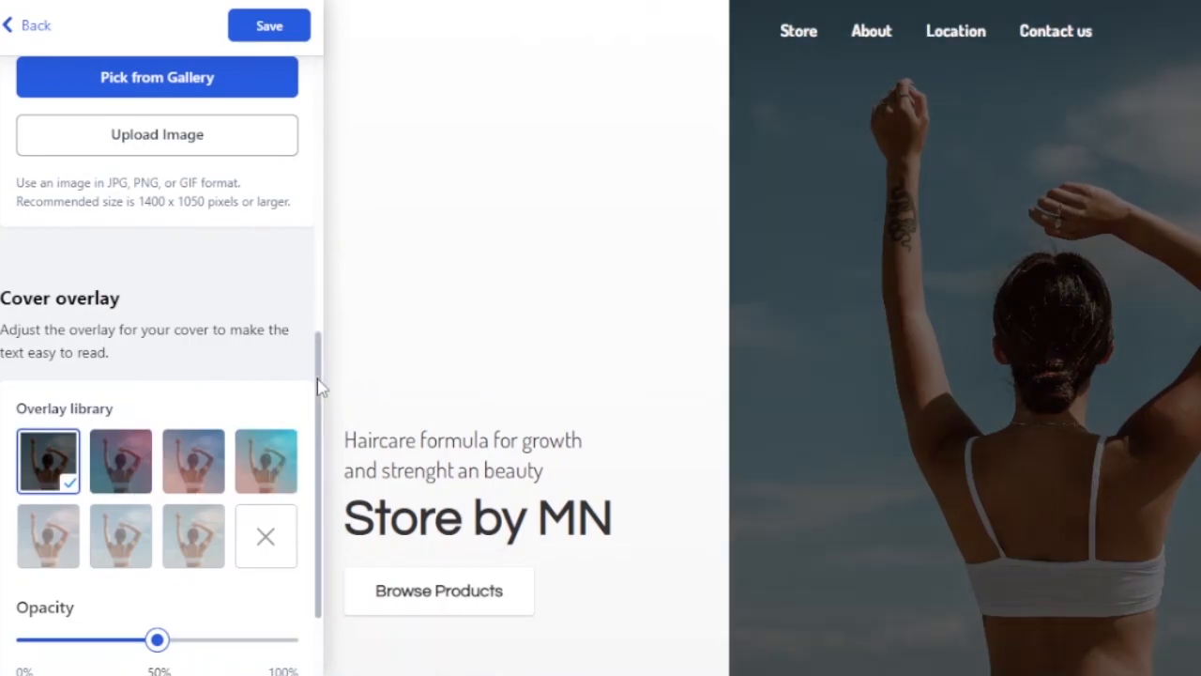
{"action": "scroll", "coordinate": [317, 385], "scroll_direction": "down", "scroll_amount": 3}
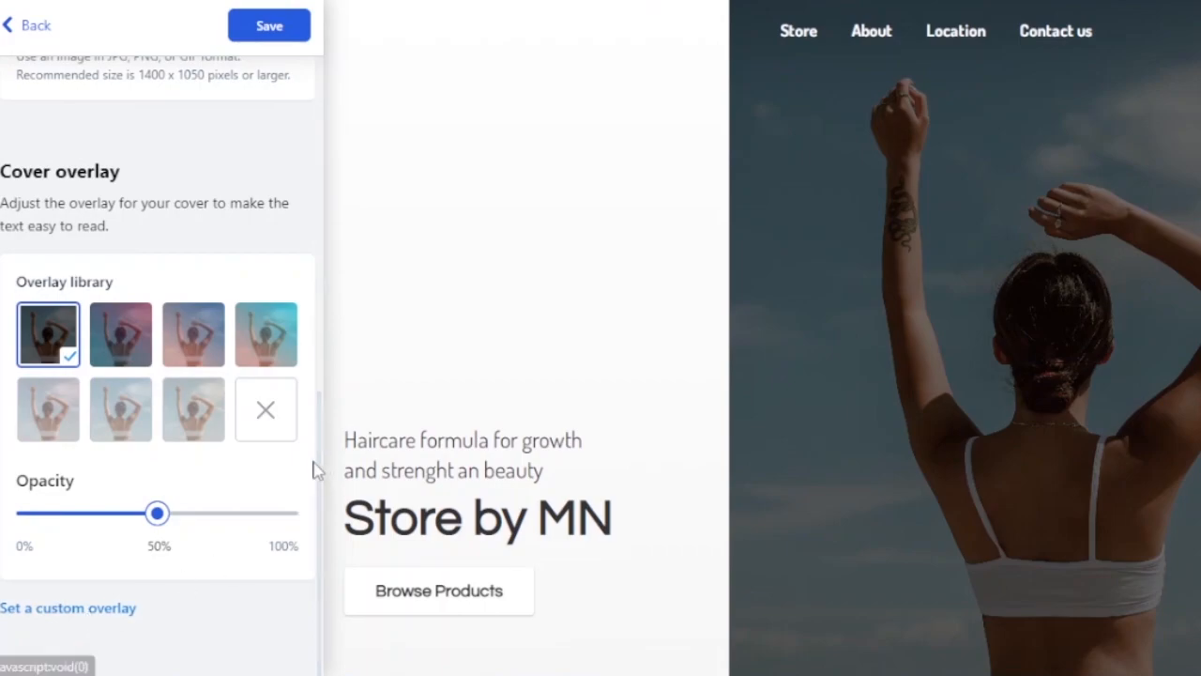
{"action": "left_click_drag", "start_coordinate": [317, 460], "coordinate": [246, 21]}
{"action": "left_click", "coordinate": [269, 21]}
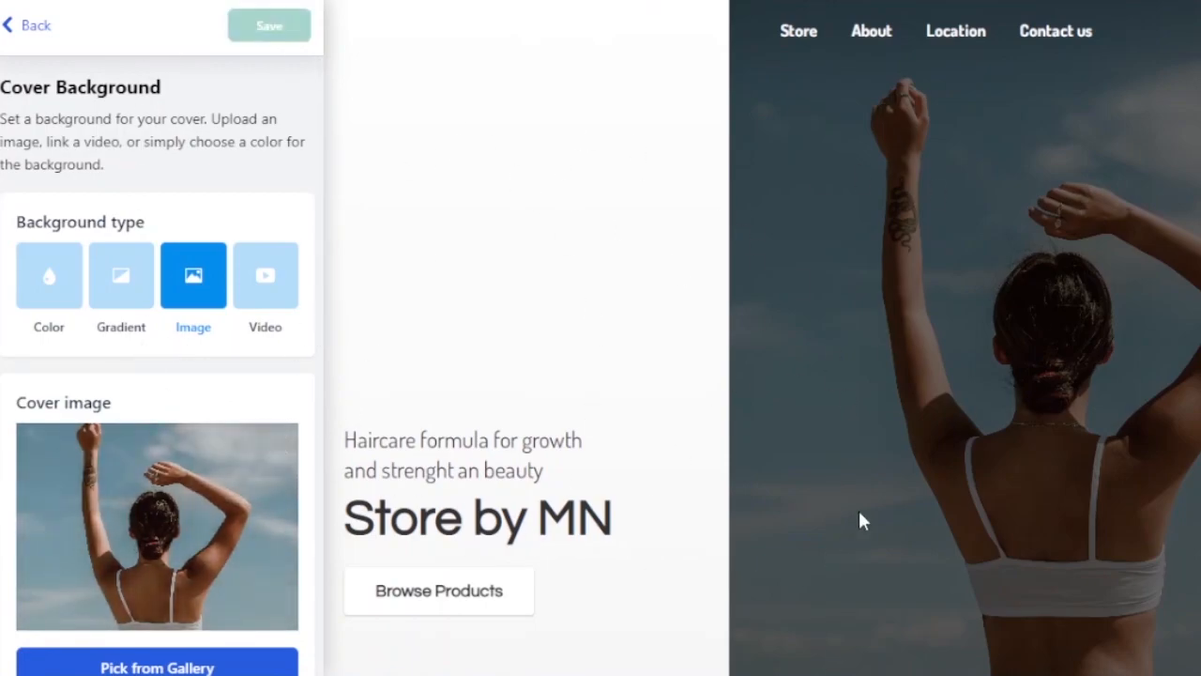
Go back to the site sections, open the Store section's settings and set the thumbnail size to Medium
{"action": "left_click", "coordinate": [9, 28]}
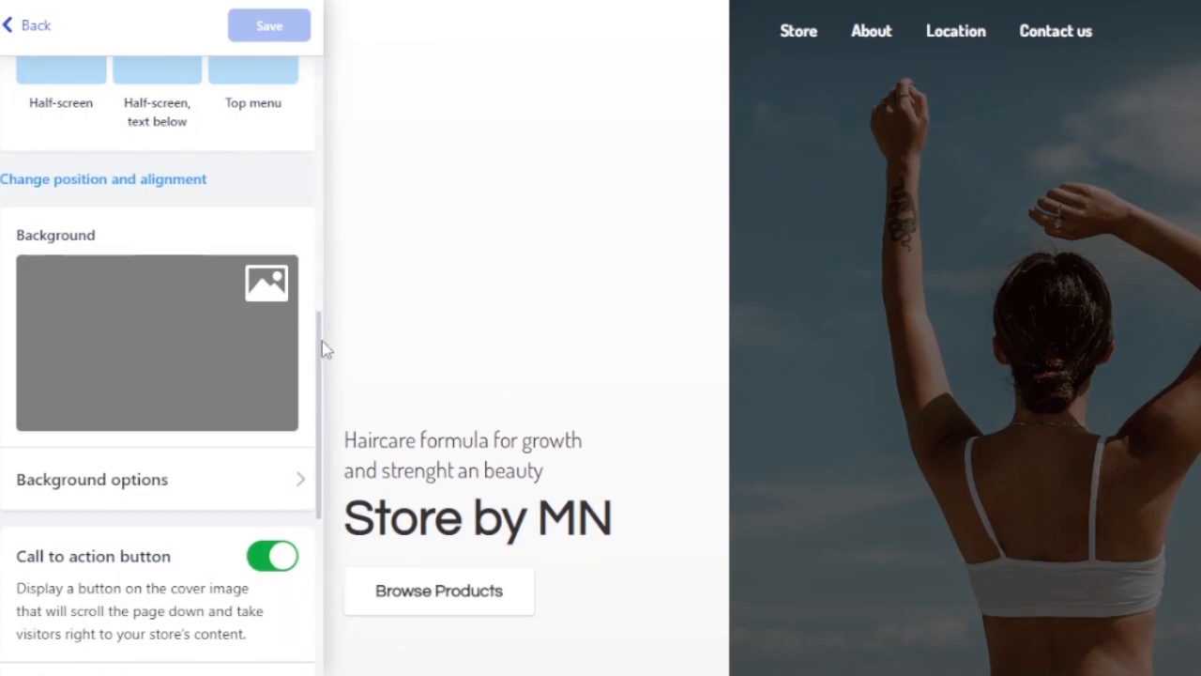
{"action": "left_click", "coordinate": [23, 33]}
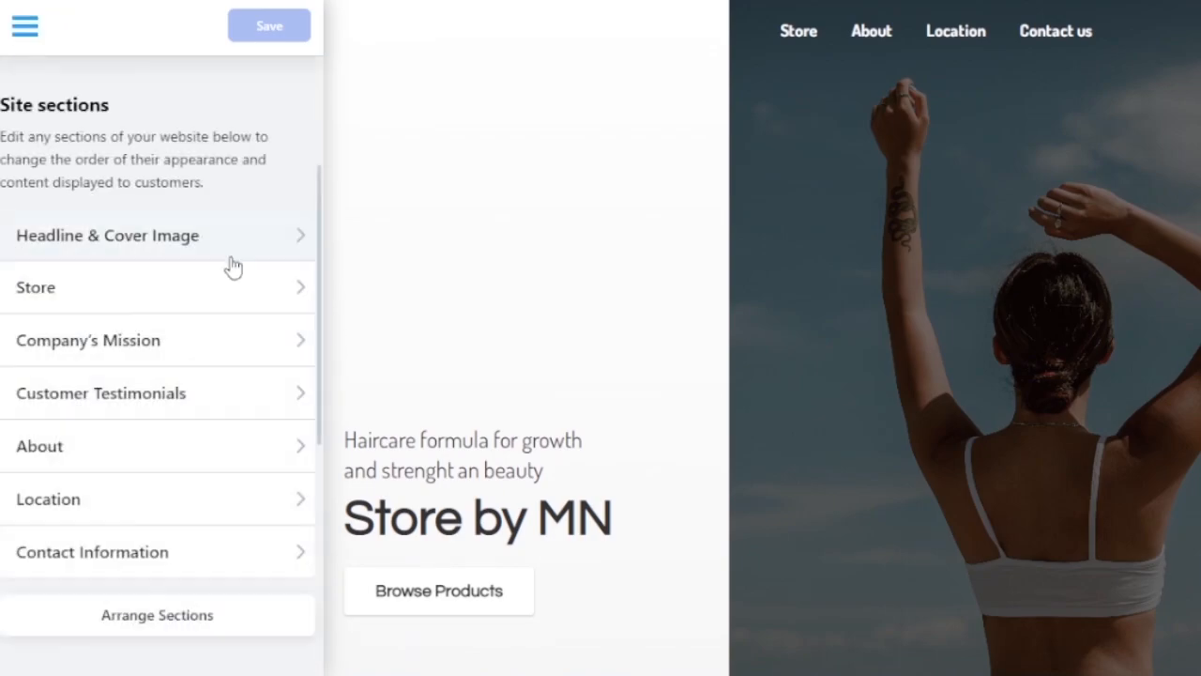
{"action": "left_click", "coordinate": [212, 291]}
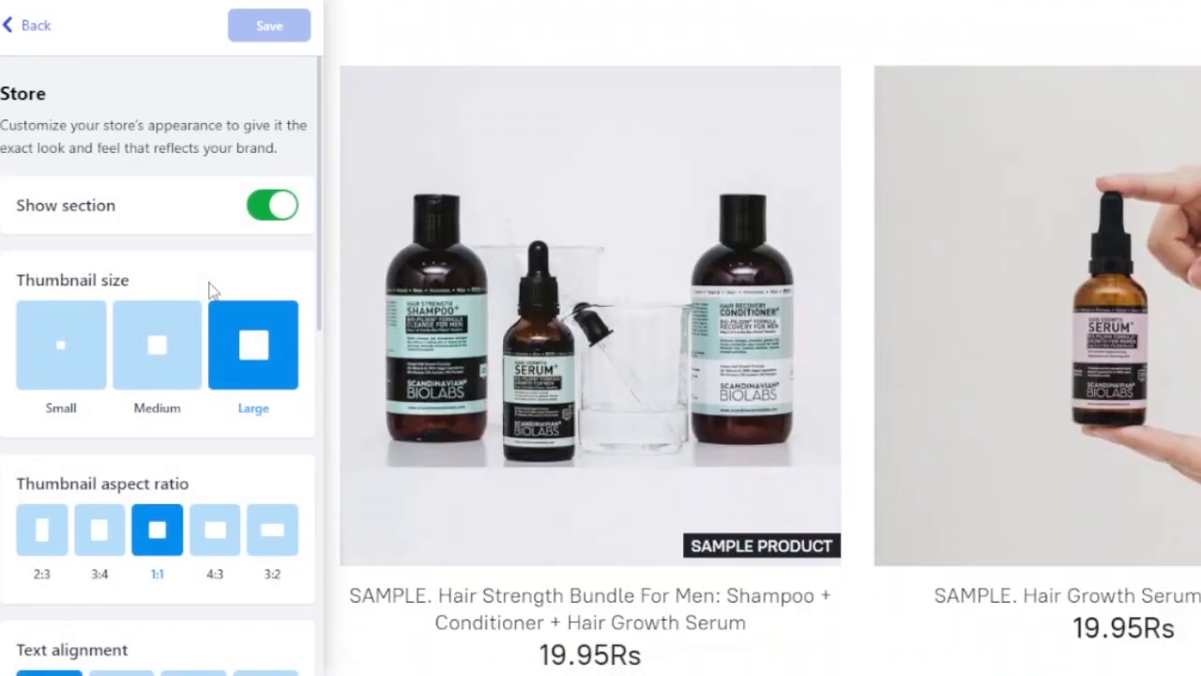
{"action": "left_click", "coordinate": [75, 370]}
{"action": "left_click", "coordinate": [157, 369]}
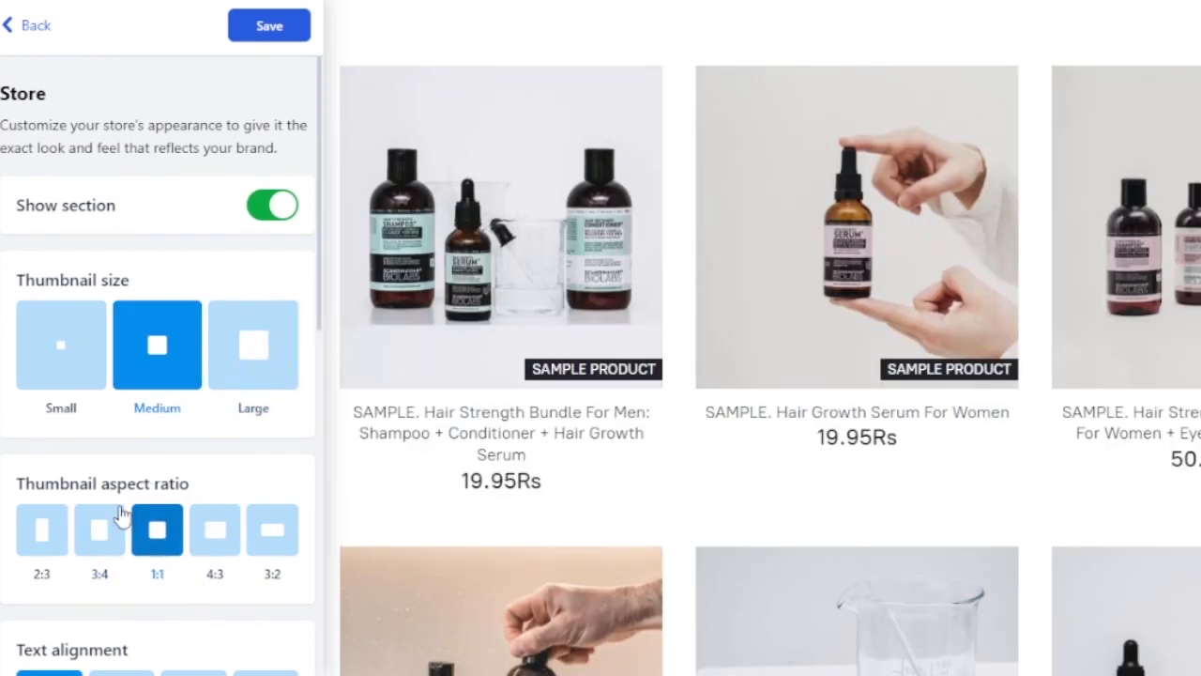
Set the product thumbnail aspect ratio to 4:3 and the text alignment to Justify
{"action": "left_click", "coordinate": [203, 539]}
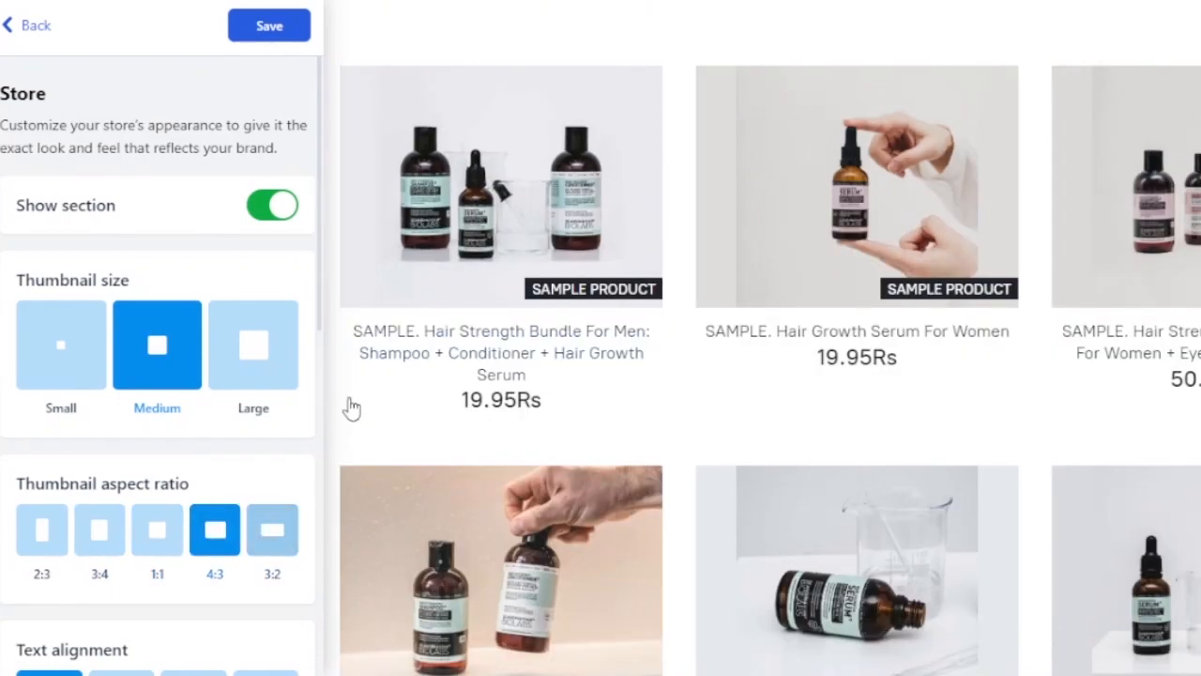
{"action": "left_click_drag", "start_coordinate": [319, 308], "coordinate": [319, 456]}
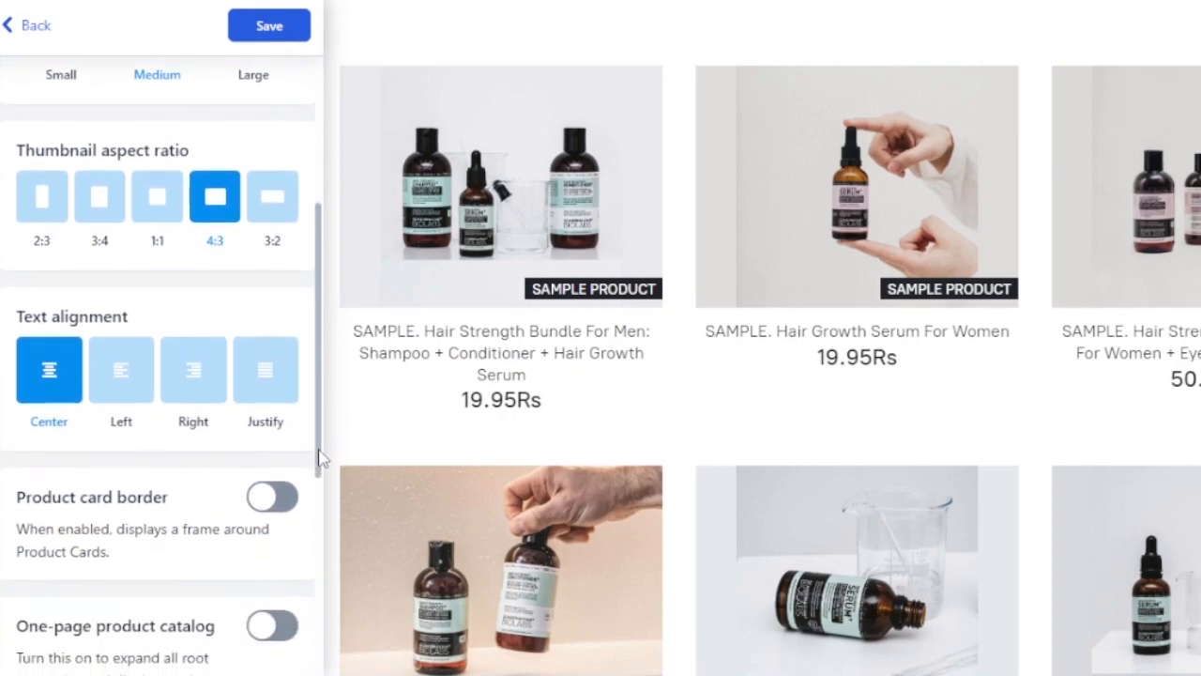
{"action": "left_click", "coordinate": [277, 377]}
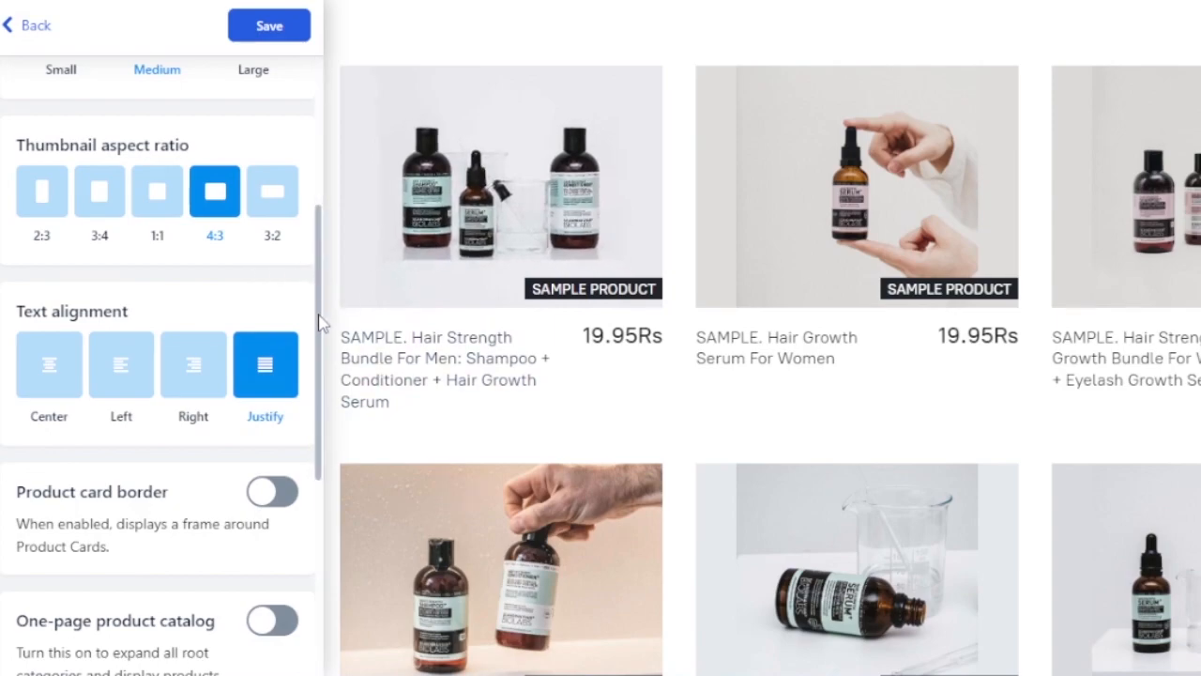
Enable the product card border and the one-page product catalog for the store
{"action": "left_click_drag", "start_coordinate": [322, 314], "coordinate": [319, 369]}
{"action": "left_click", "coordinate": [265, 330]}
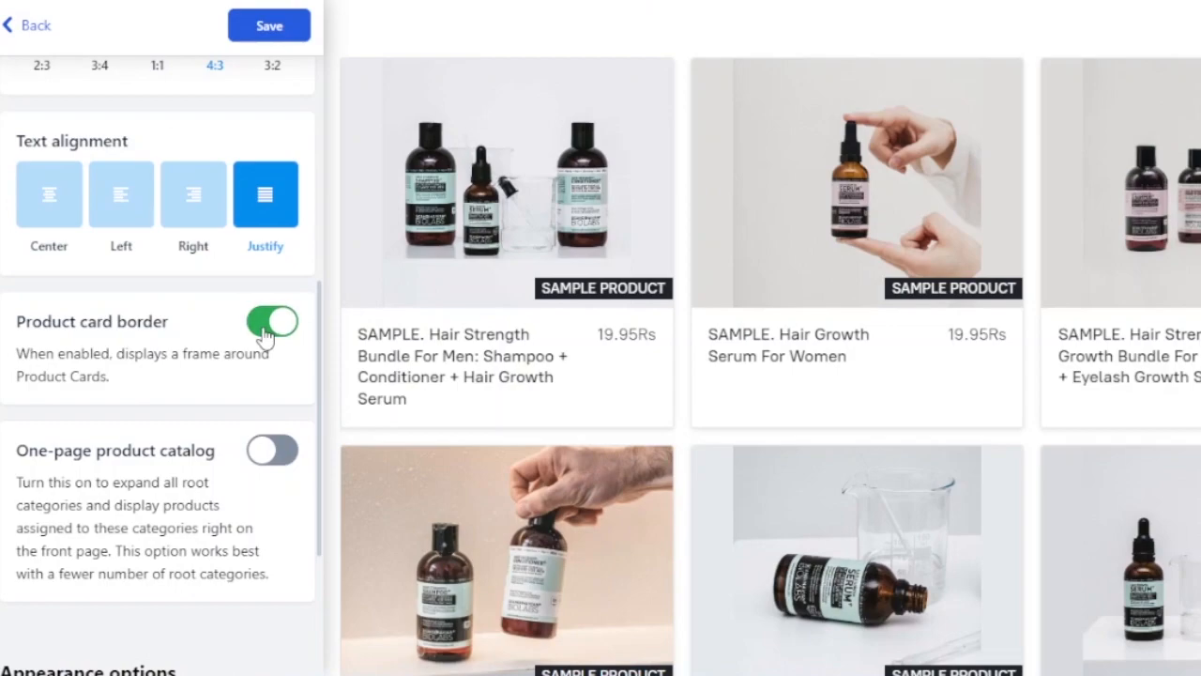
{"action": "left_click", "coordinate": [266, 330]}
{"action": "left_click", "coordinate": [265, 330]}
{"action": "left_click", "coordinate": [273, 452]}
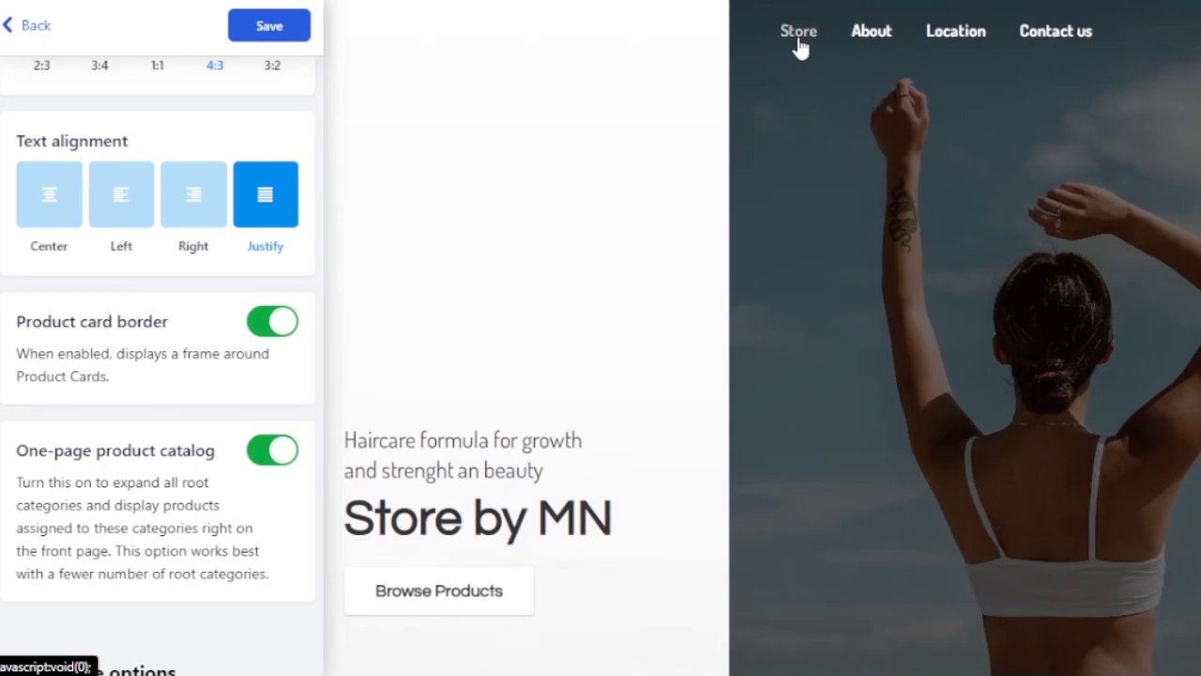
Jump to the store in the site preview and examine how the product cards look below the cover
{"action": "left_click", "coordinate": [801, 47]}
{"action": "scroll", "coordinate": [971, 284], "scroll_direction": "up", "scroll_amount": 6}
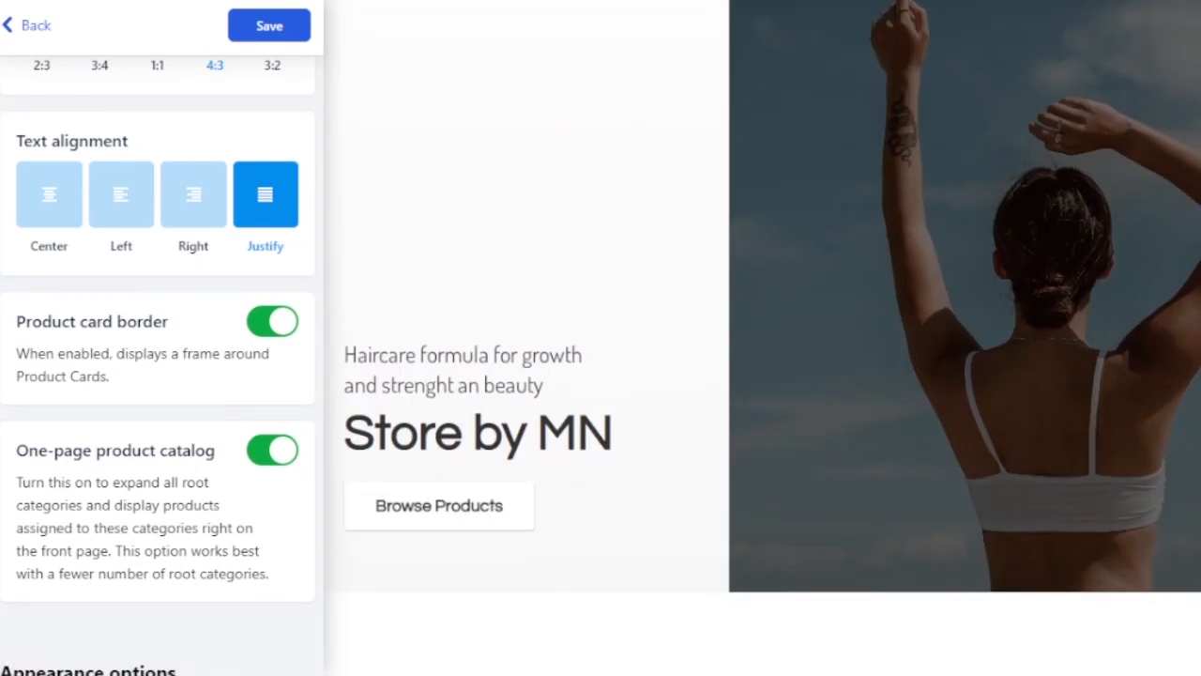
{"action": "scroll", "coordinate": [971, 284], "scroll_direction": "up", "scroll_amount": 1}
{"action": "scroll", "coordinate": [762, 338], "scroll_direction": "down", "scroll_amount": 6}
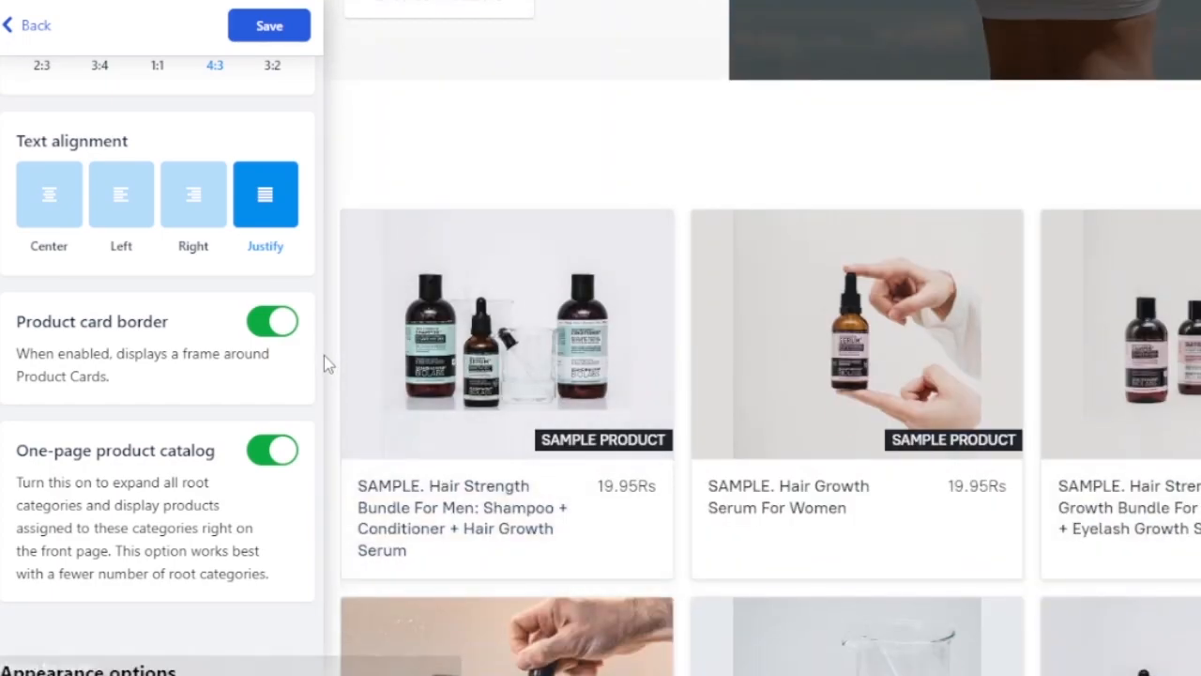
Look at the Product List & Categories appearance options, then return to the list of site sections
{"action": "left_click_drag", "start_coordinate": [317, 355], "coordinate": [314, 510]}
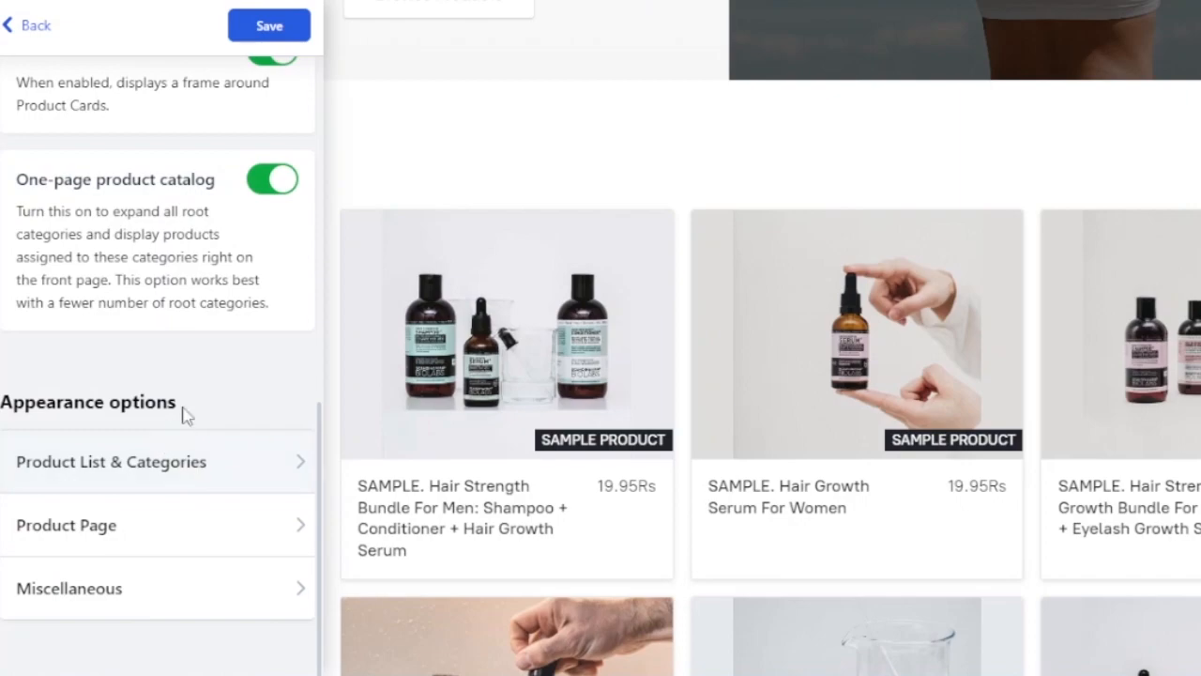
{"action": "left_click", "coordinate": [267, 474]}
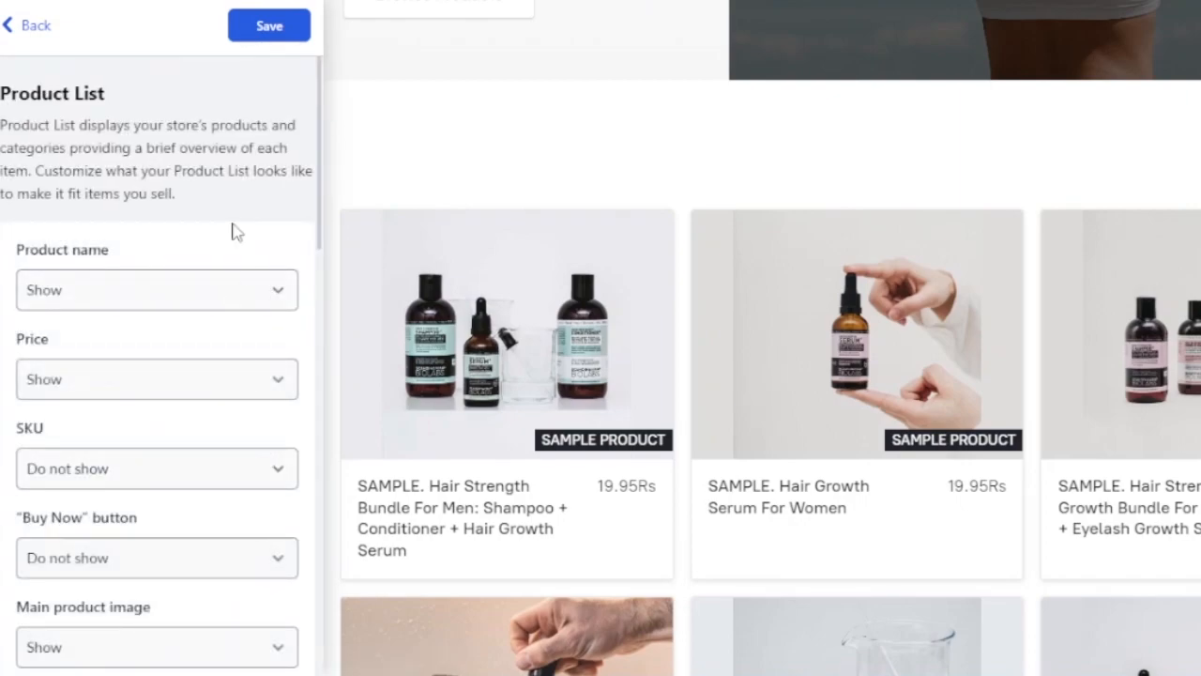
{"action": "left_click", "coordinate": [26, 34]}
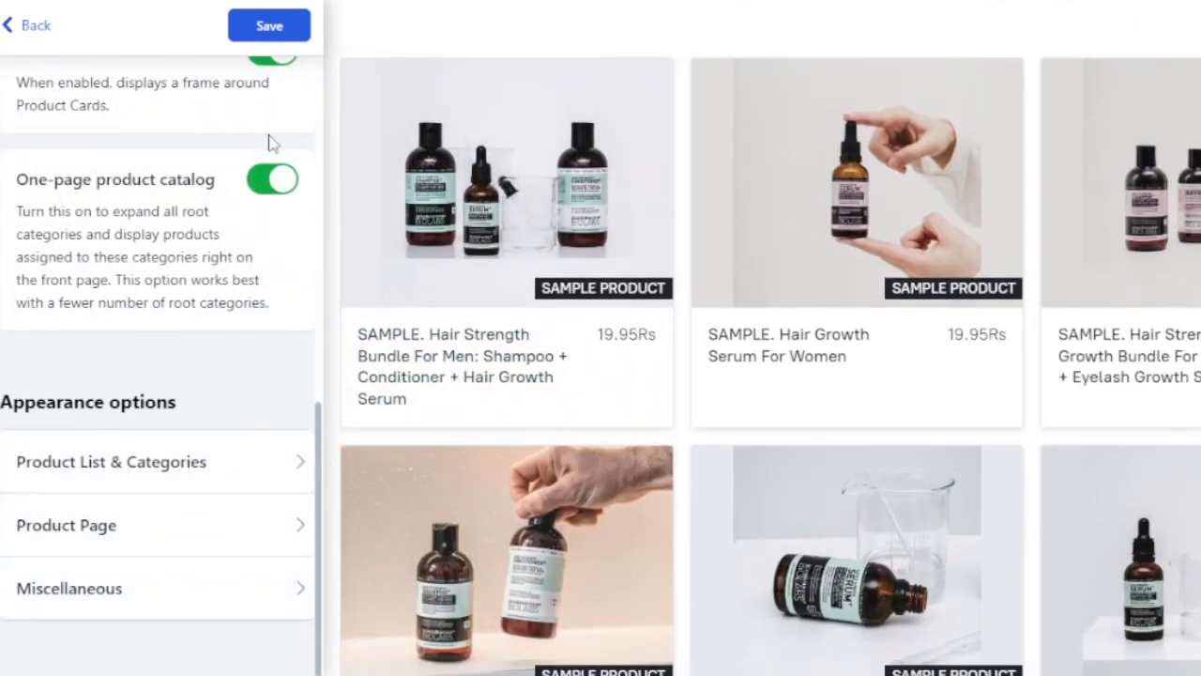
{"action": "left_click", "coordinate": [7, 36]}
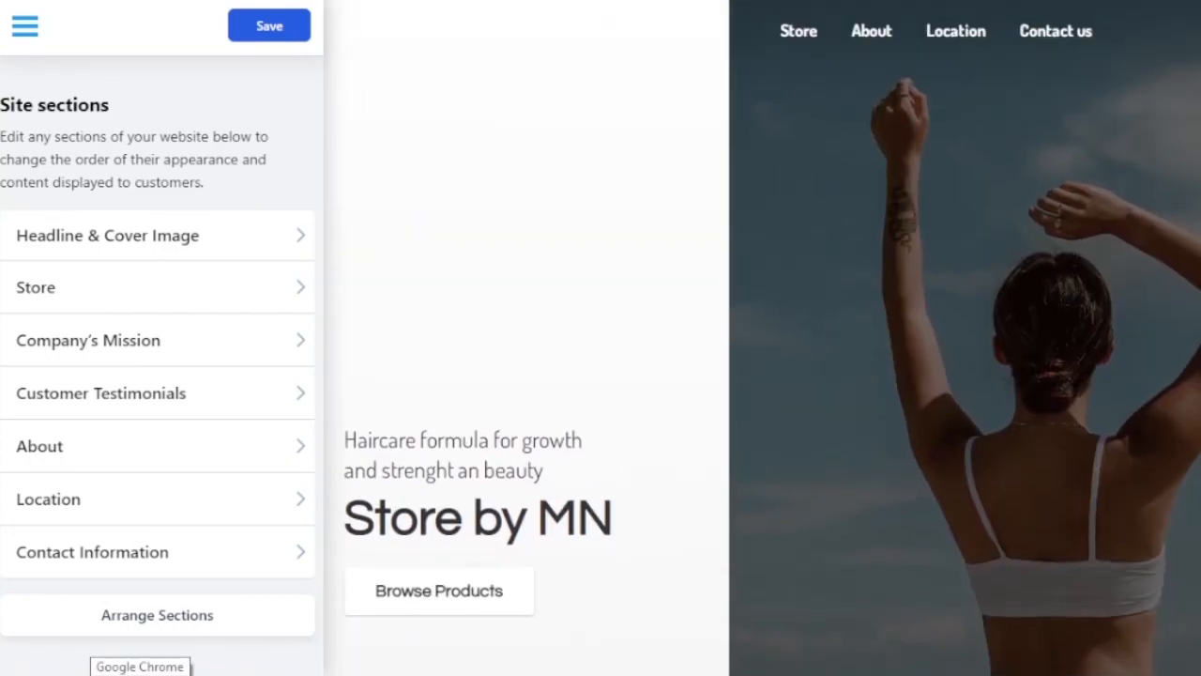
Look through the whole site preview, including the store, Why Choose Us, testimonial, About Us and Location sections
{"action": "left_click", "coordinate": [796, 42]}
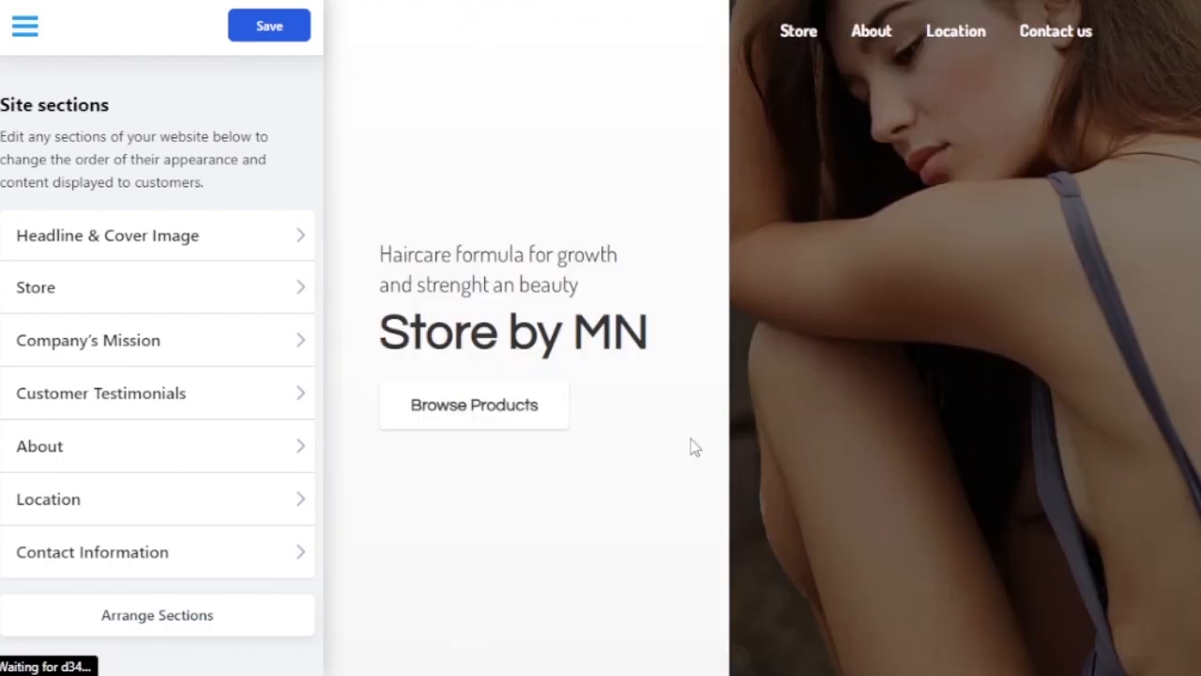
{"action": "scroll", "coordinate": [762, 338], "scroll_direction": "down", "scroll_amount": 8}
{"action": "scroll", "coordinate": [763, 338], "scroll_direction": "up", "scroll_amount": 3}
{"action": "scroll", "coordinate": [762, 338], "scroll_direction": "down", "scroll_amount": 8}
{"action": "scroll", "coordinate": [762, 338], "scroll_direction": "down", "scroll_amount": 2}
{"action": "scroll", "coordinate": [762, 338], "scroll_direction": "up", "scroll_amount": 3}
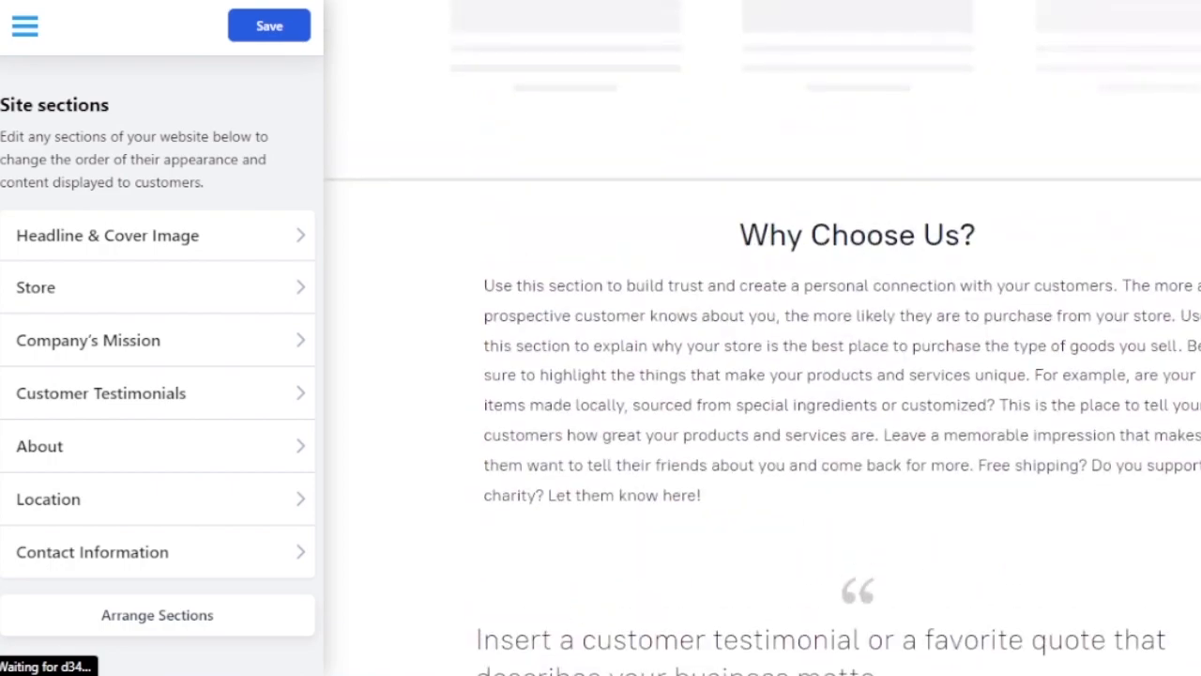
{"action": "scroll", "coordinate": [762, 419], "scroll_direction": "down", "scroll_amount": 2}
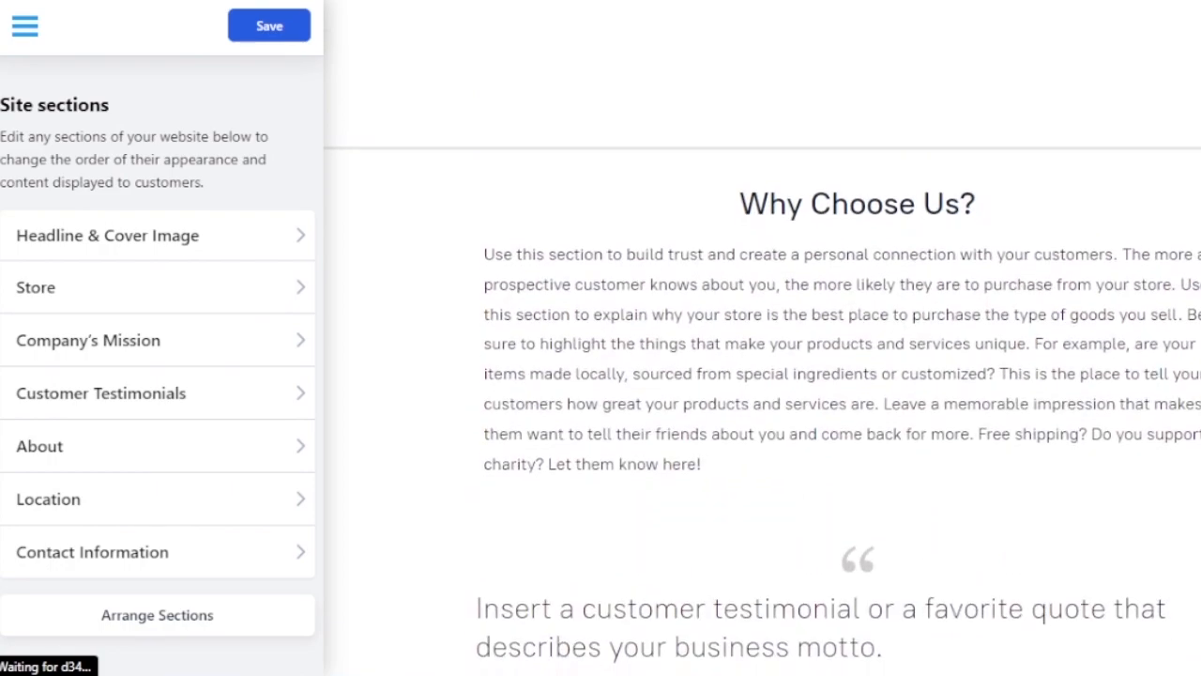
{"action": "scroll", "coordinate": [763, 391], "scroll_direction": "down", "scroll_amount": 5}
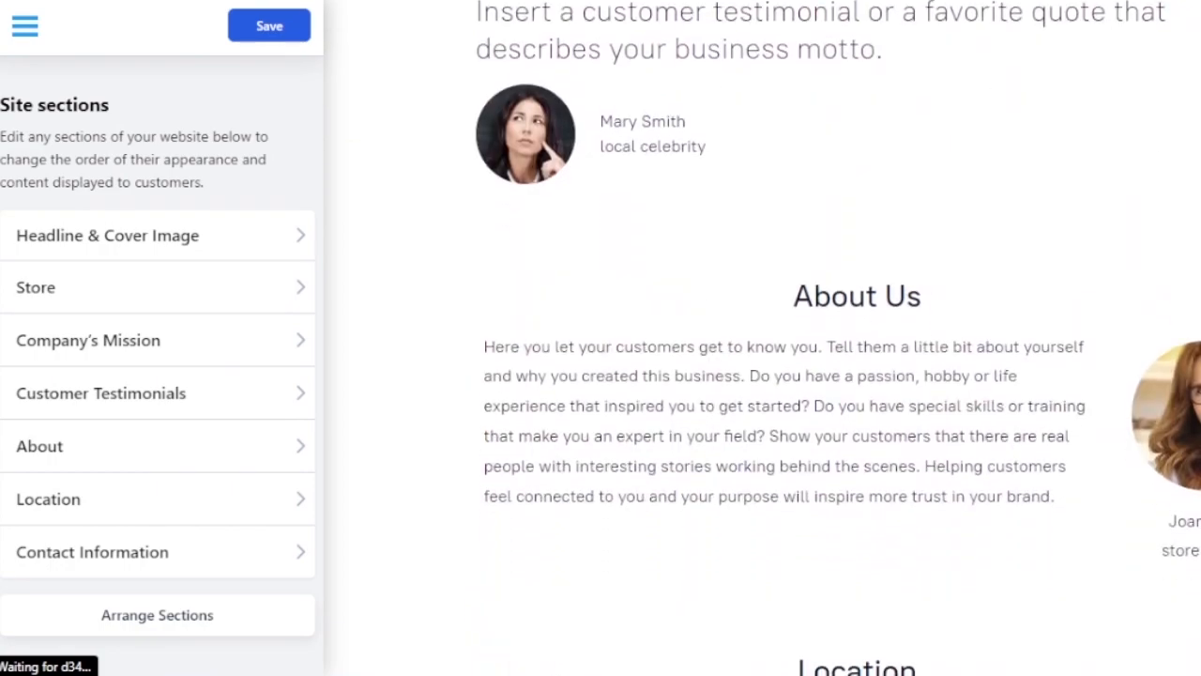
{"action": "scroll", "coordinate": [762, 391], "scroll_direction": "up", "scroll_amount": 6}
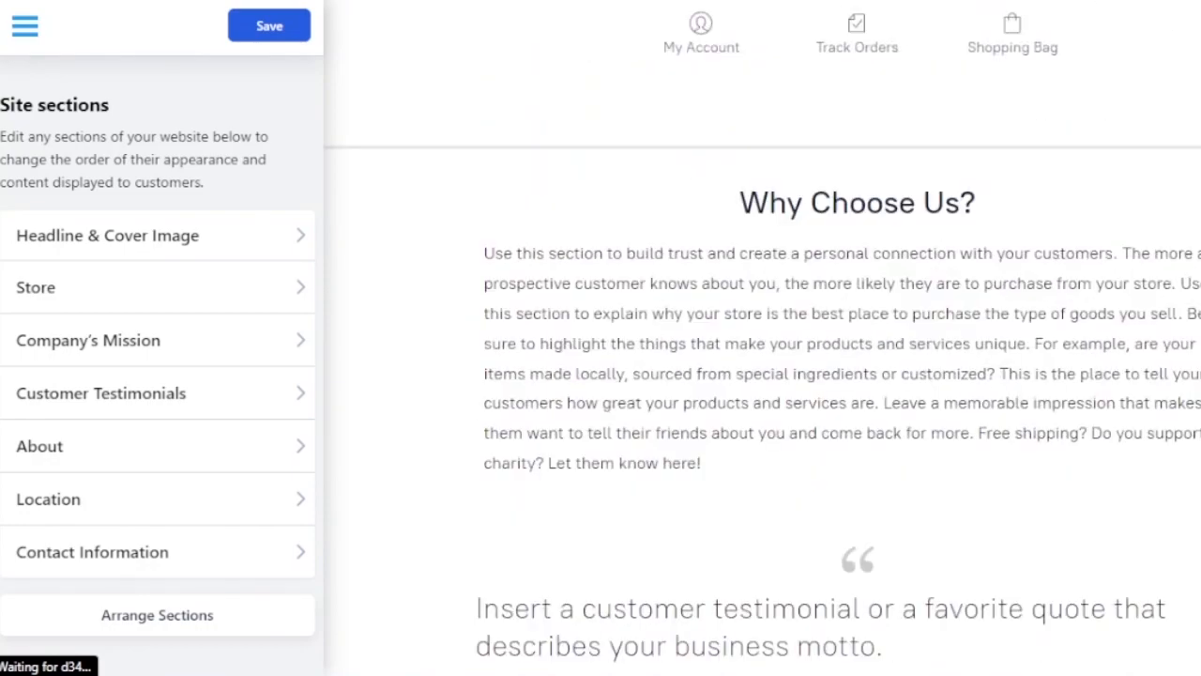
{"action": "scroll", "coordinate": [763, 338], "scroll_direction": "down", "scroll_amount": 10}
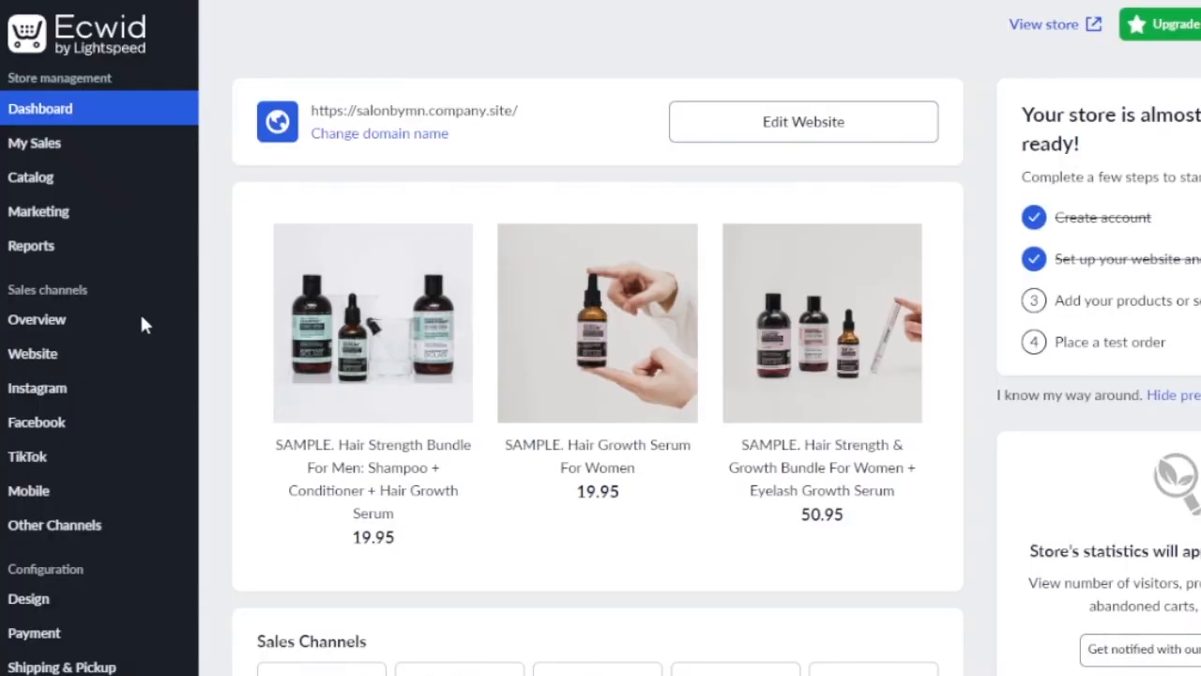
From the store dashboard, open the catalog's list of products
{"action": "left_click", "coordinate": [37, 320]}
{"action": "mouse_move", "coordinate": [52, 189]}
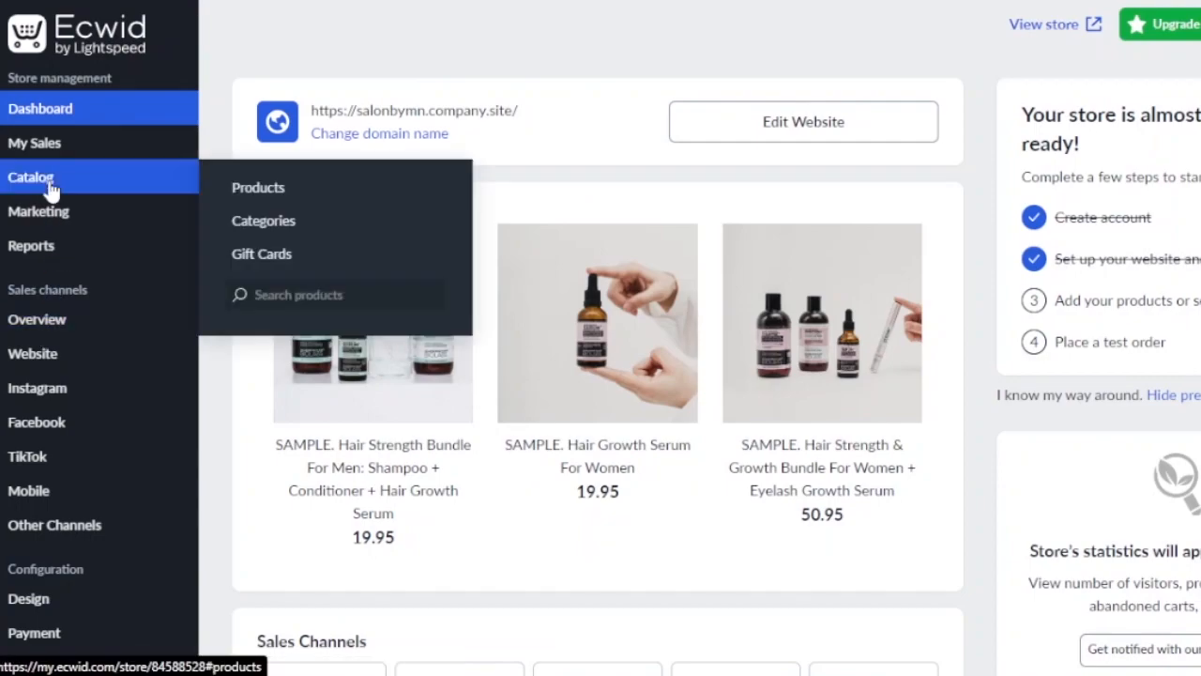
{"action": "left_click", "coordinate": [297, 191]}
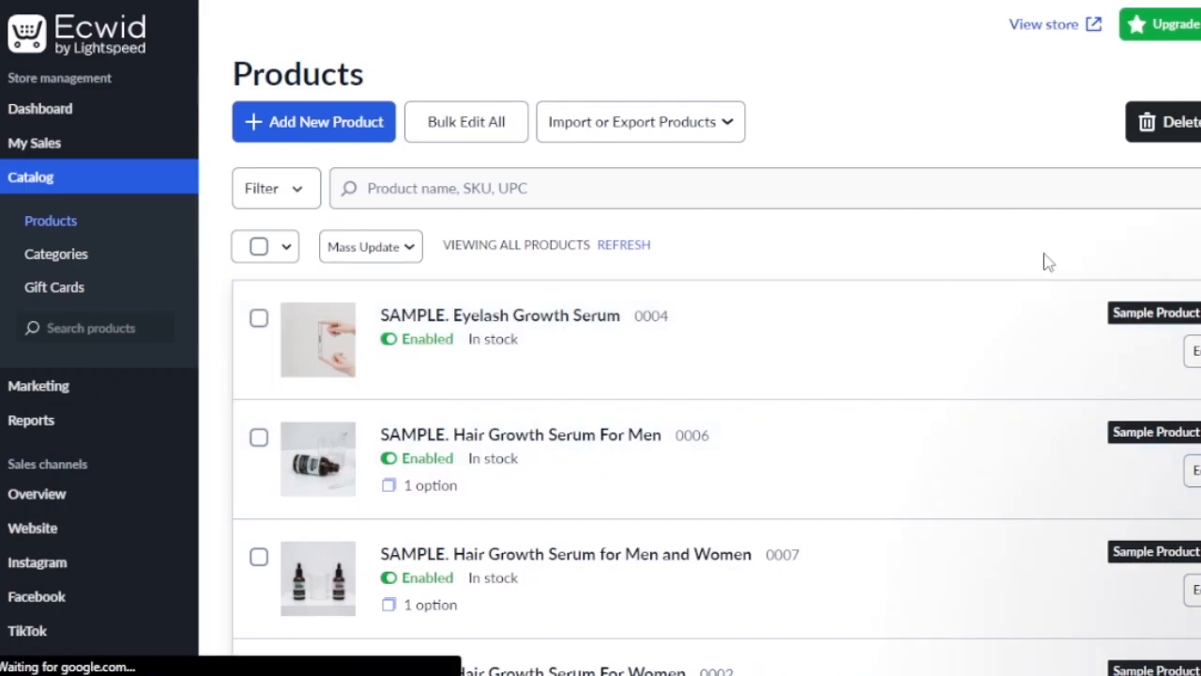
Show the additional actions for the sample Eyelash Growth Serum product and look through the product list
{"action": "left_click", "coordinate": [1197, 351]}
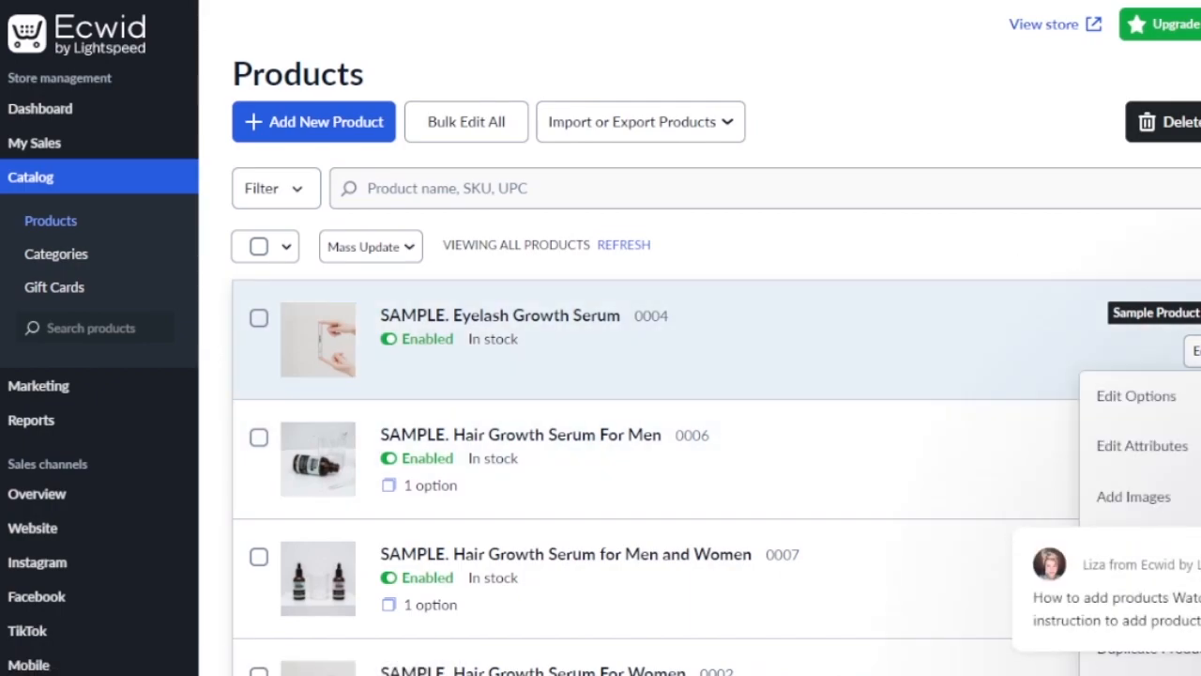
{"action": "scroll", "coordinate": [1186, 343], "scroll_direction": "down", "scroll_amount": 3}
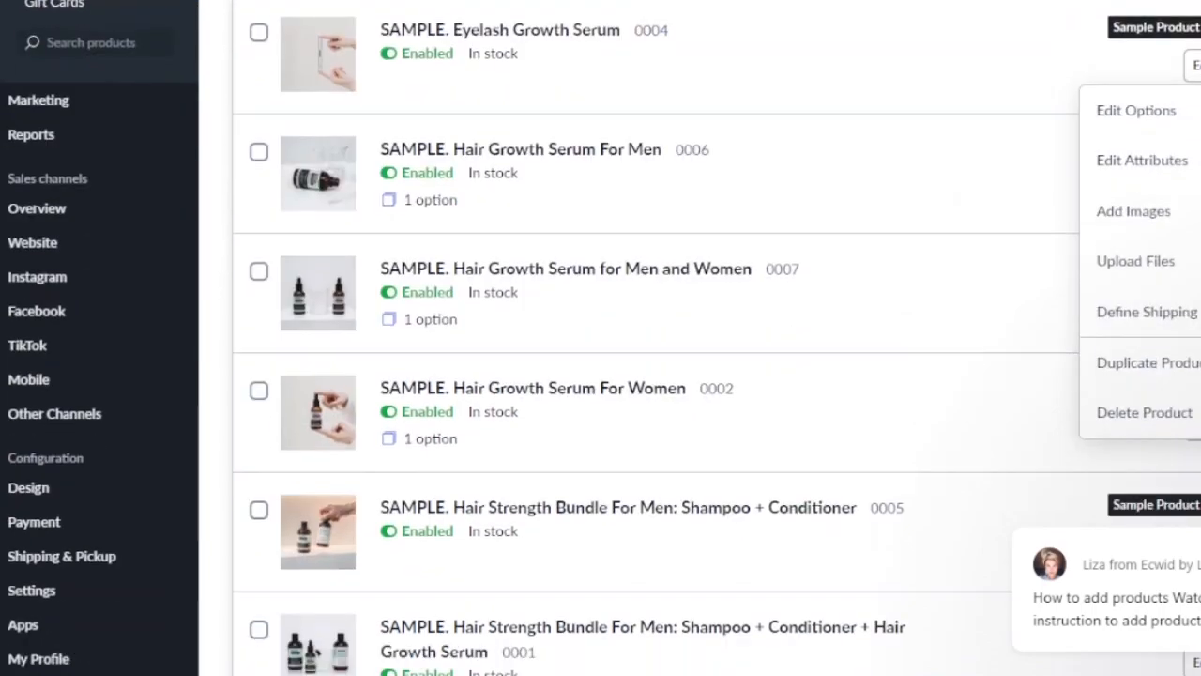
{"action": "scroll", "coordinate": [1186, 343], "scroll_direction": "up", "scroll_amount": 1}
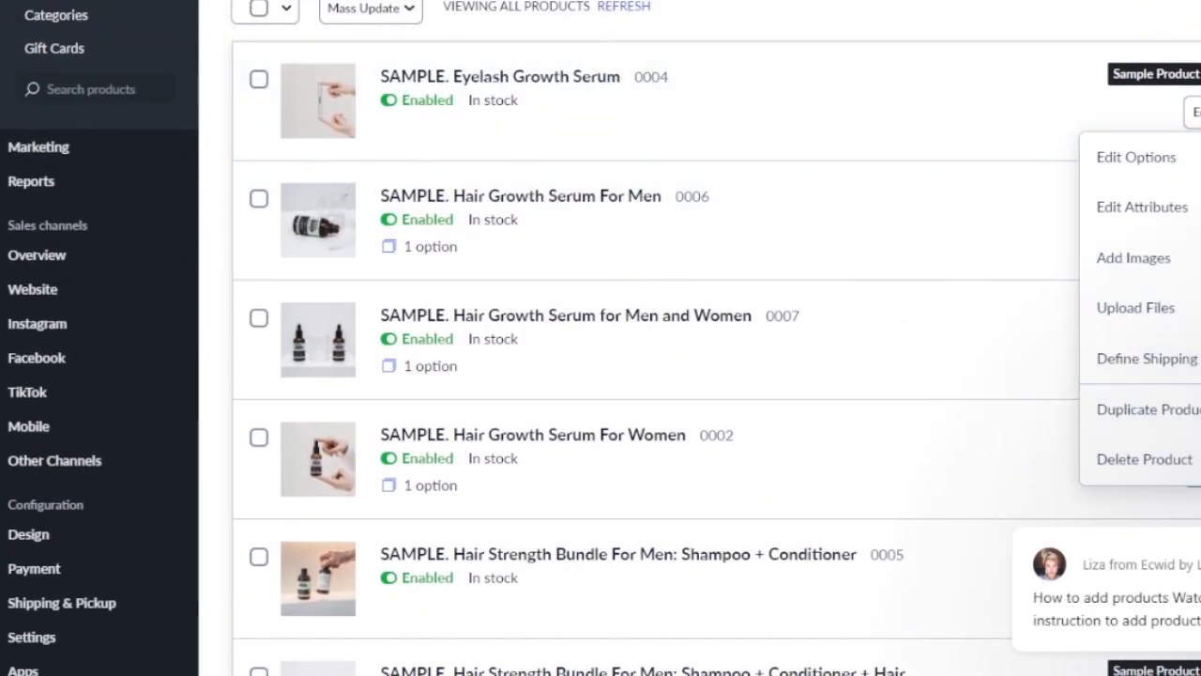
Open the form for adding a new product, look through its general fields, and return to the product list without saving
{"action": "scroll", "coordinate": [1190, 450], "scroll_direction": "up", "scroll_amount": 3}
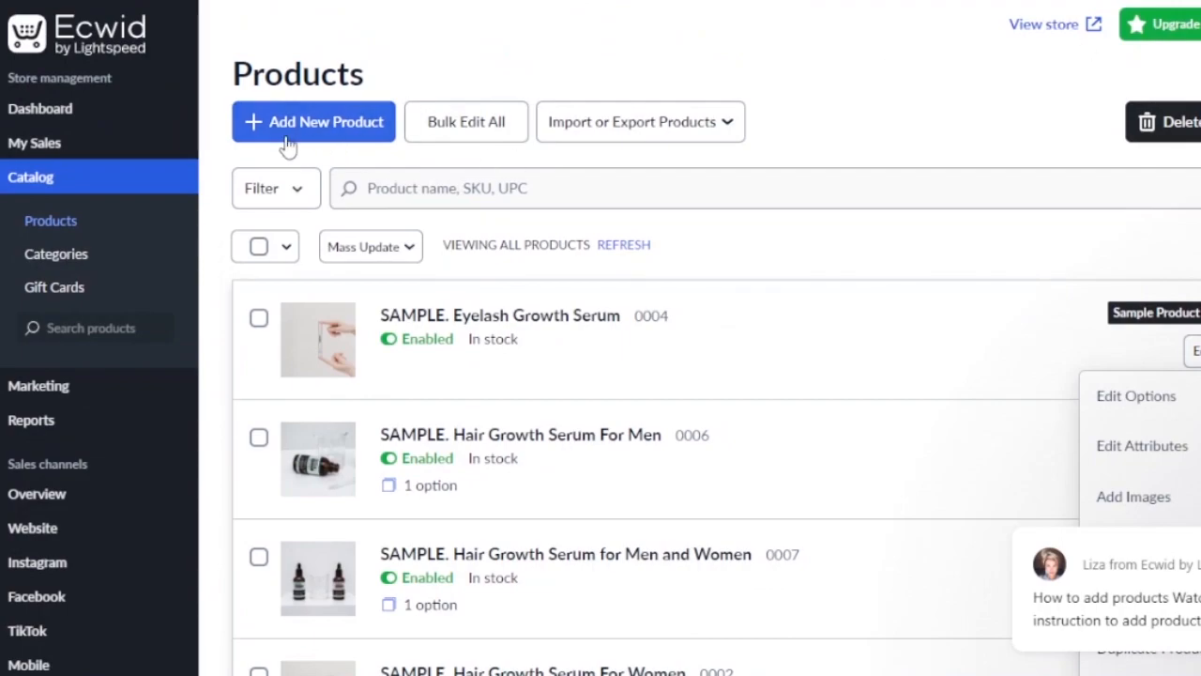
{"action": "left_click", "coordinate": [286, 138]}
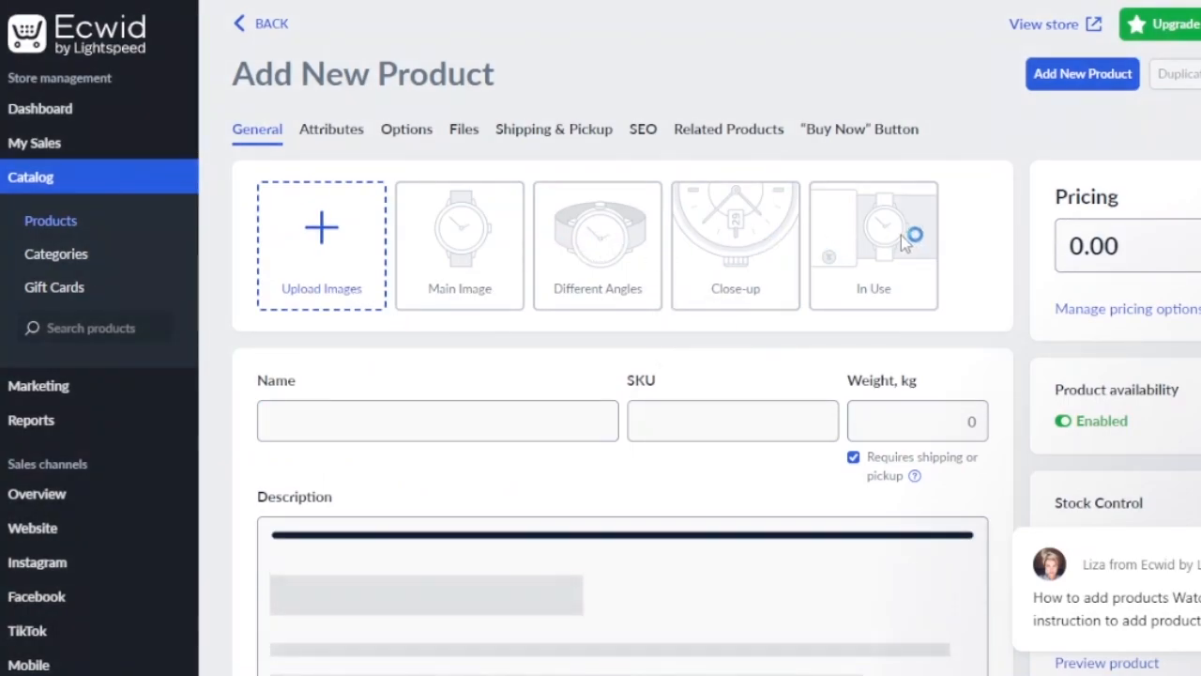
{"action": "scroll", "coordinate": [623, 375], "scroll_direction": "down", "scroll_amount": 2}
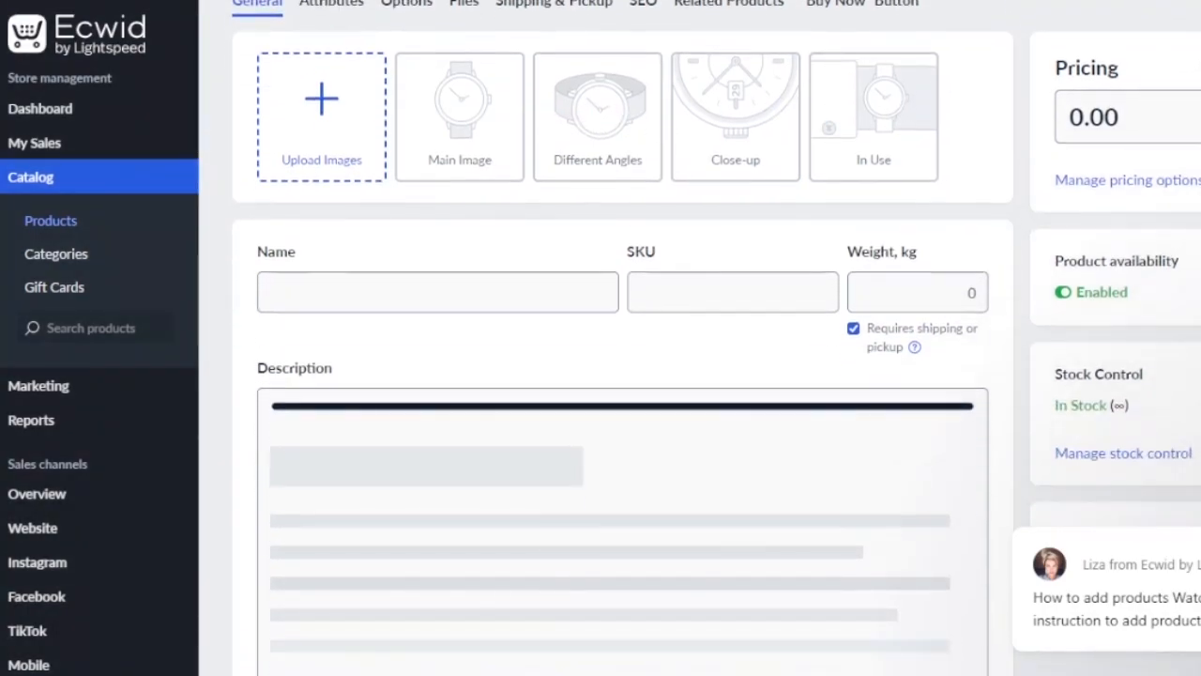
{"action": "left_click", "coordinate": [707, 302]}
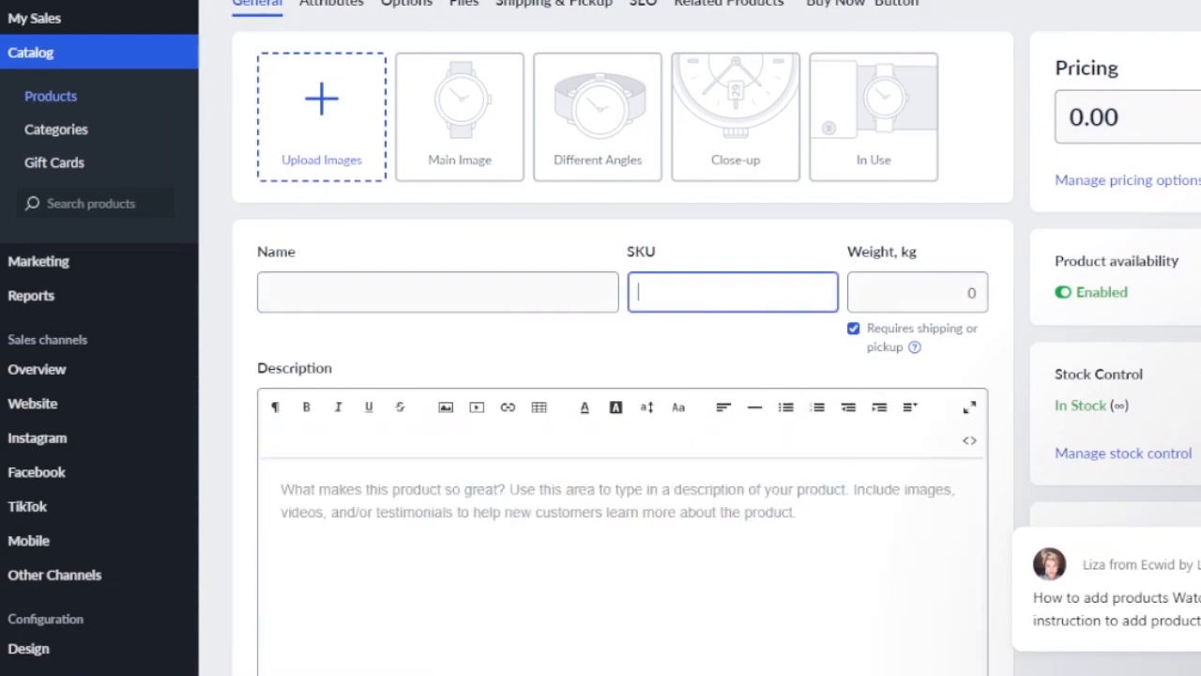
{"action": "scroll", "coordinate": [622, 375], "scroll_direction": "down", "scroll_amount": 6}
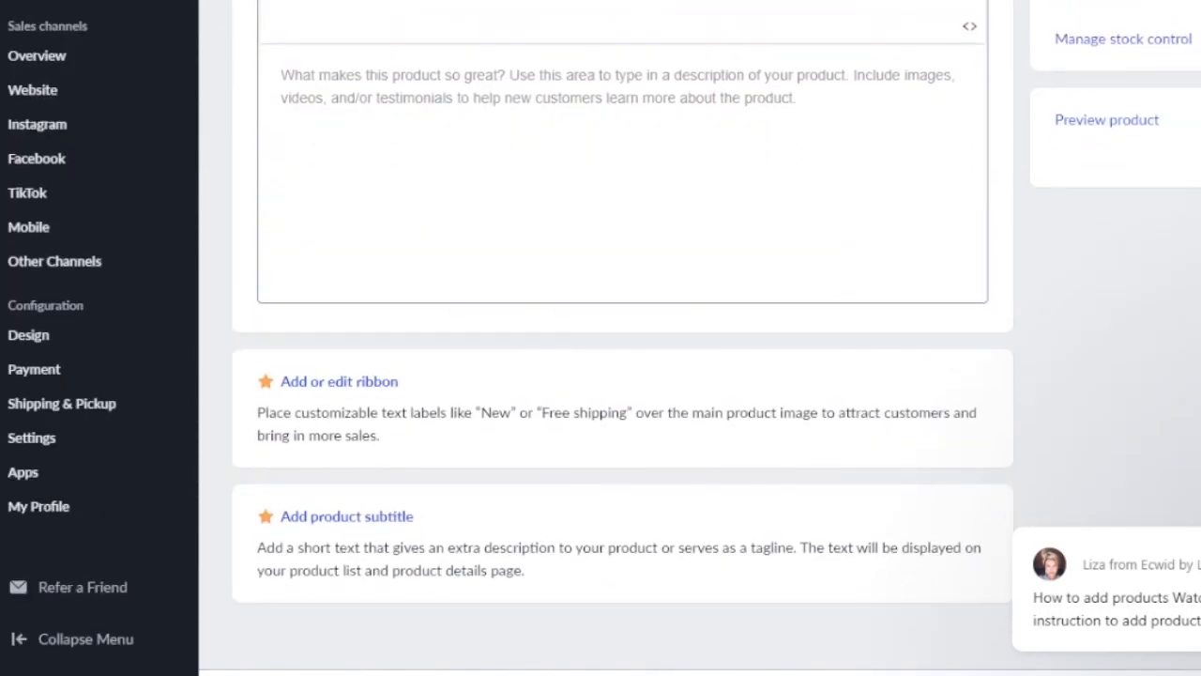
{"action": "scroll", "coordinate": [622, 375], "scroll_direction": "down", "scroll_amount": 1}
{"action": "scroll", "coordinate": [622, 376], "scroll_direction": "up", "scroll_amount": 7}
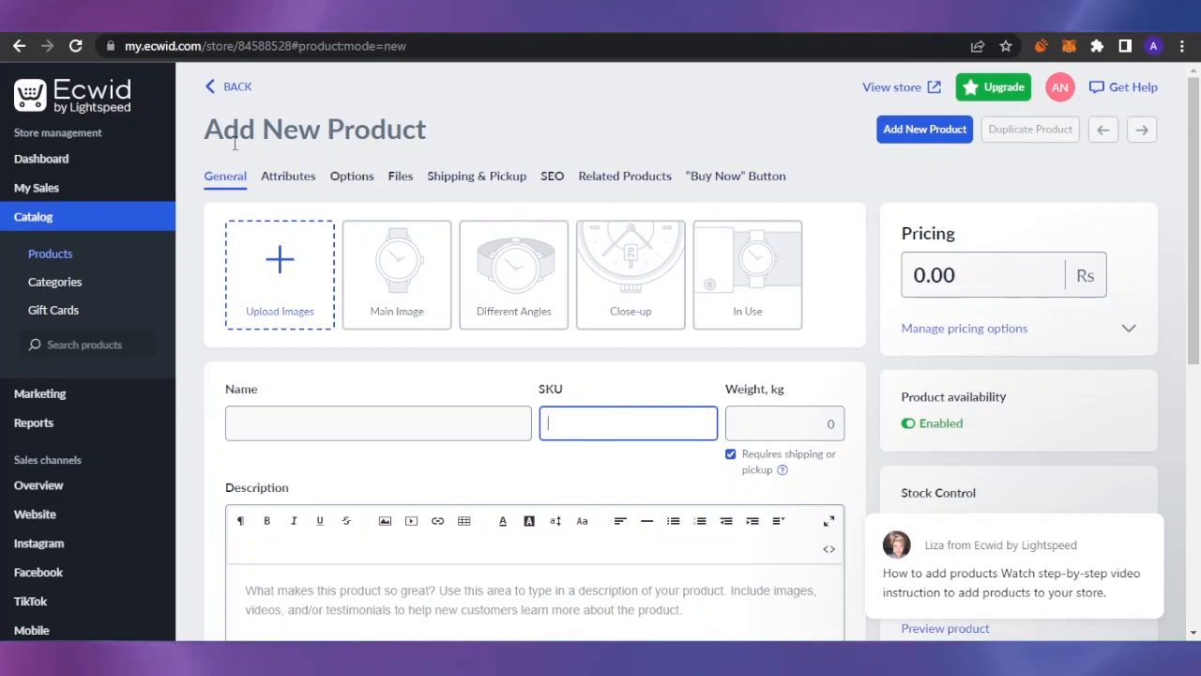
{"action": "left_click", "coordinate": [208, 83]}
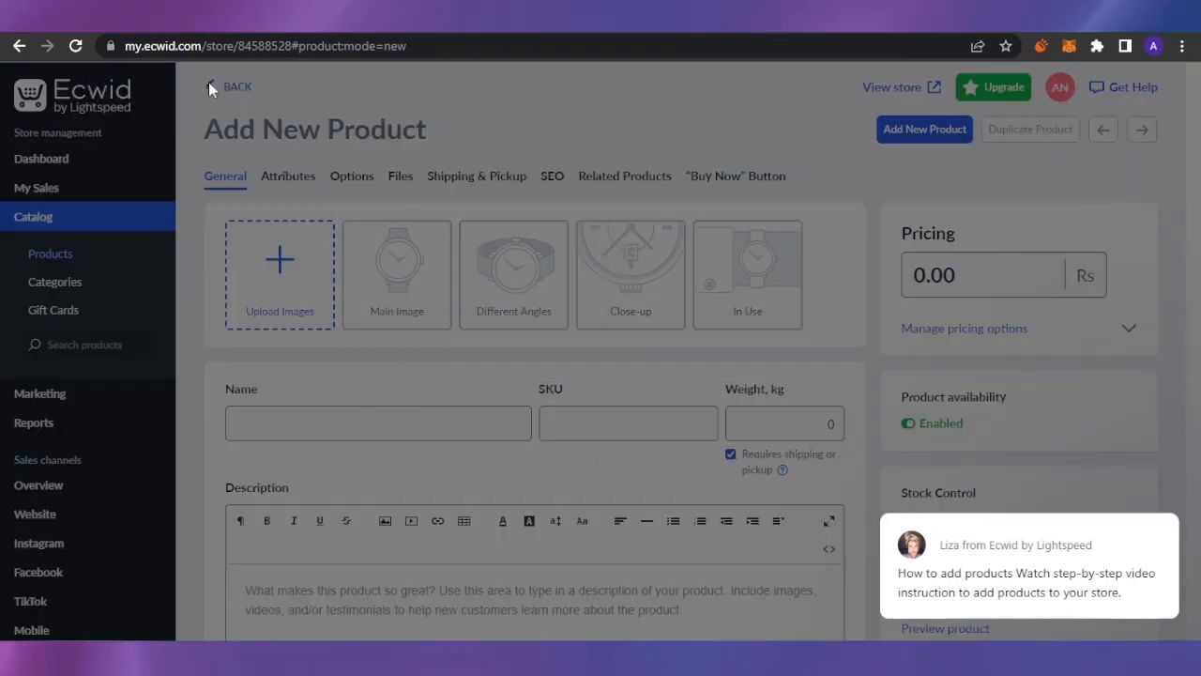
{"action": "left_click", "coordinate": [638, 429]}
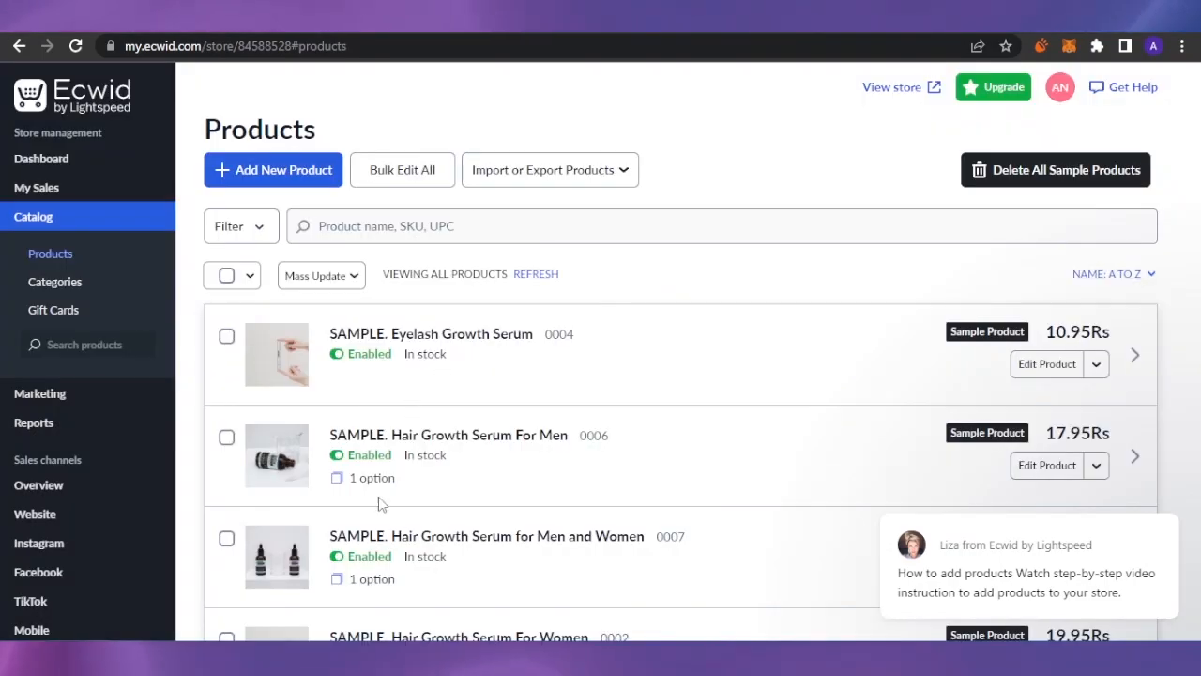
Open the product import dialog, look at its CSV file options and import columns, and close it without importing
{"action": "left_click", "coordinate": [631, 173]}
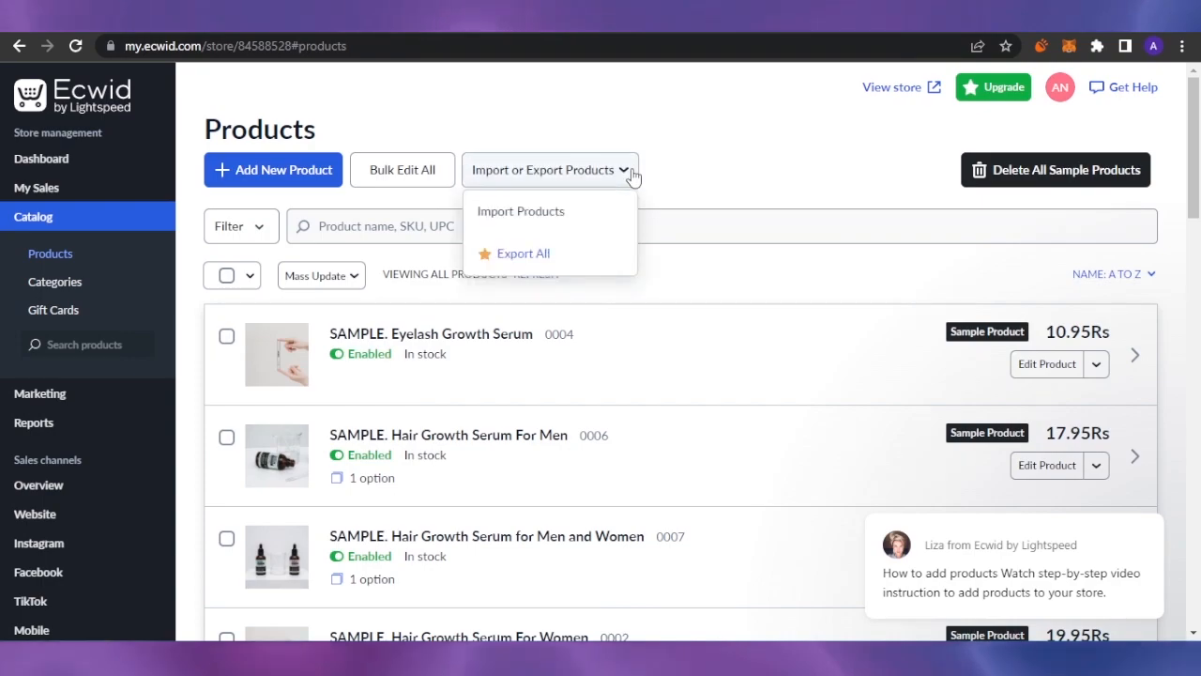
{"action": "left_click", "coordinate": [531, 221]}
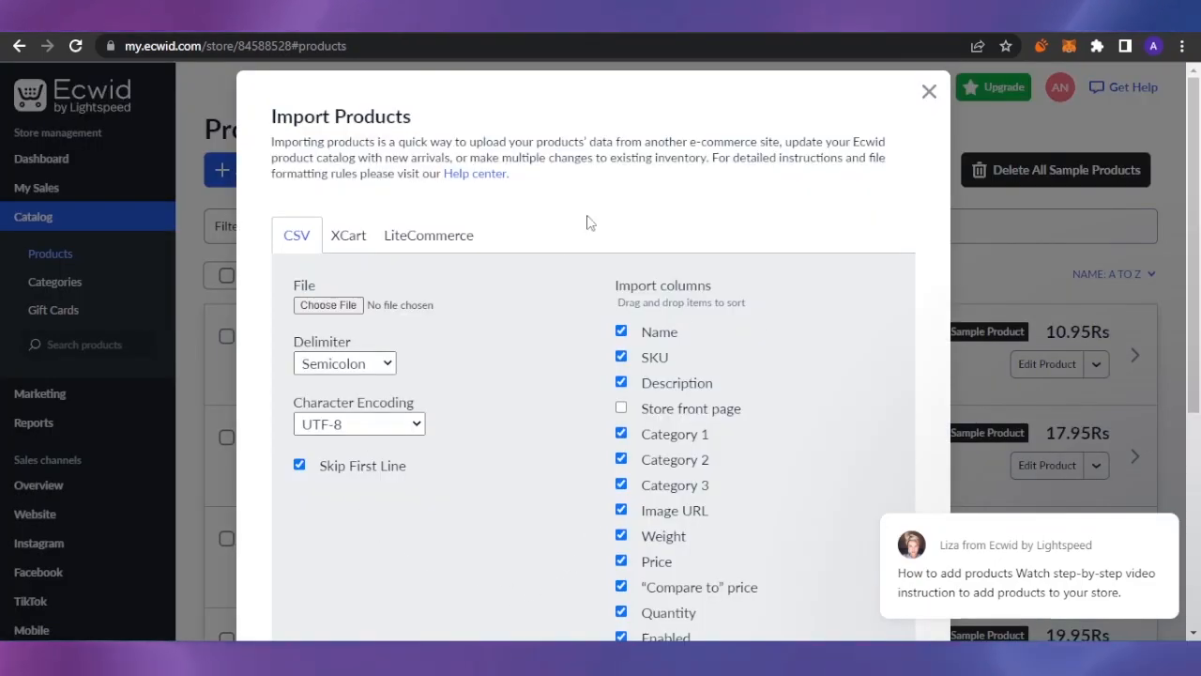
{"action": "left_click", "coordinate": [927, 91]}
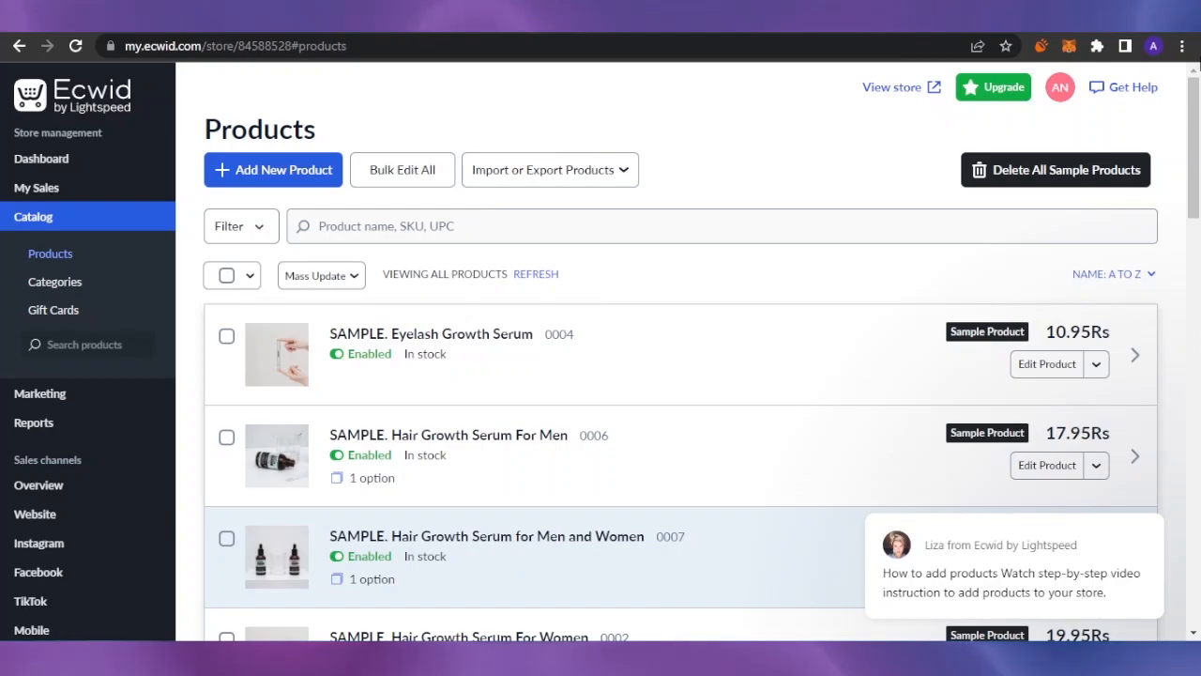
{"action": "left_click_drag", "start_coordinate": [1199, 151], "coordinate": [1200, 98]}
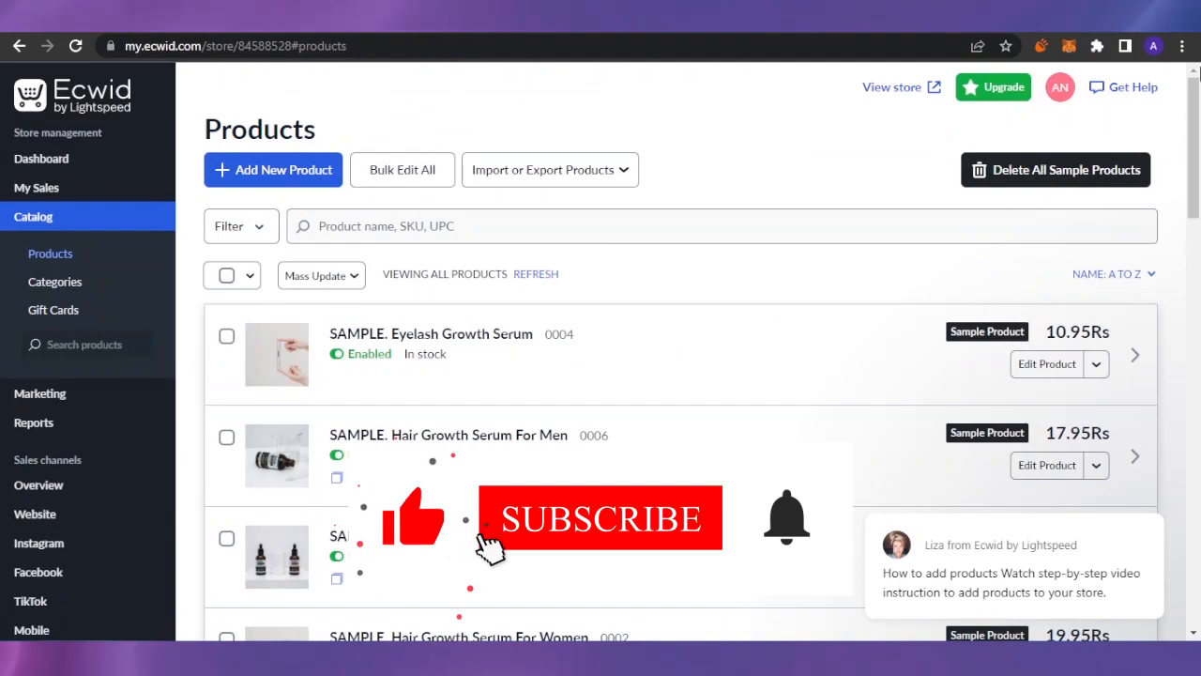